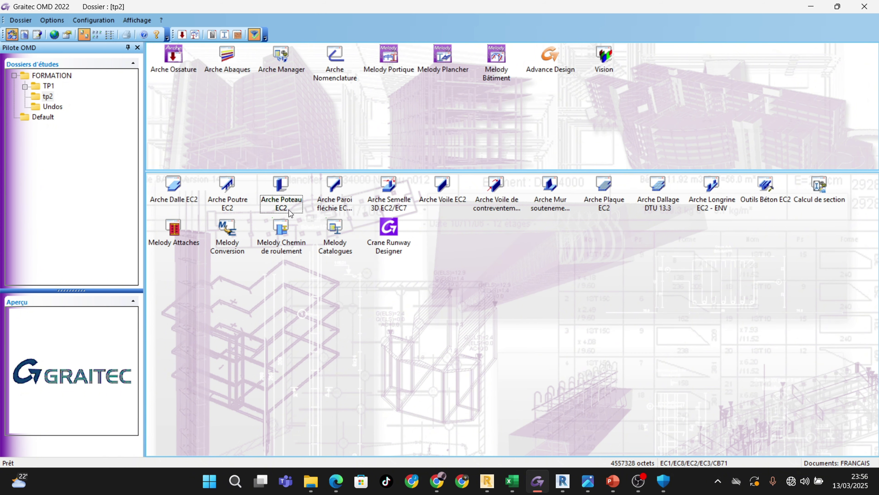
Open the Arche Poteau EC2 module to start designing a concrete column
double_click(283, 186)
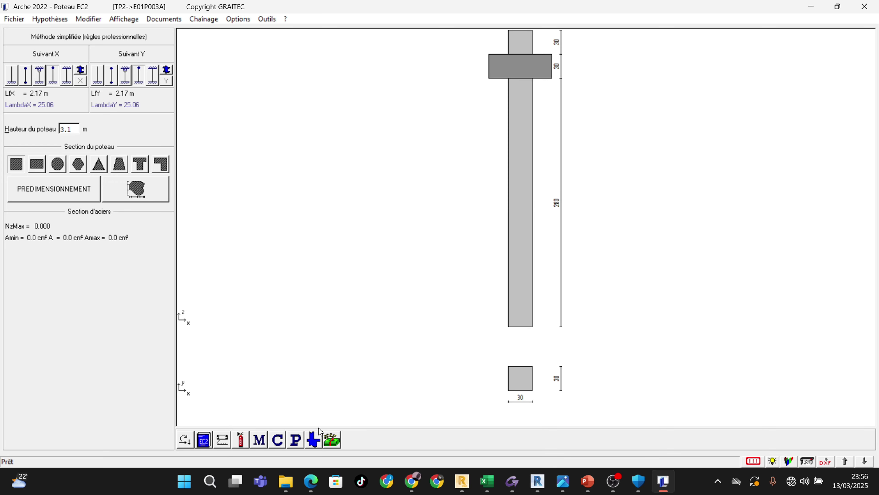
left_click(59, 19)
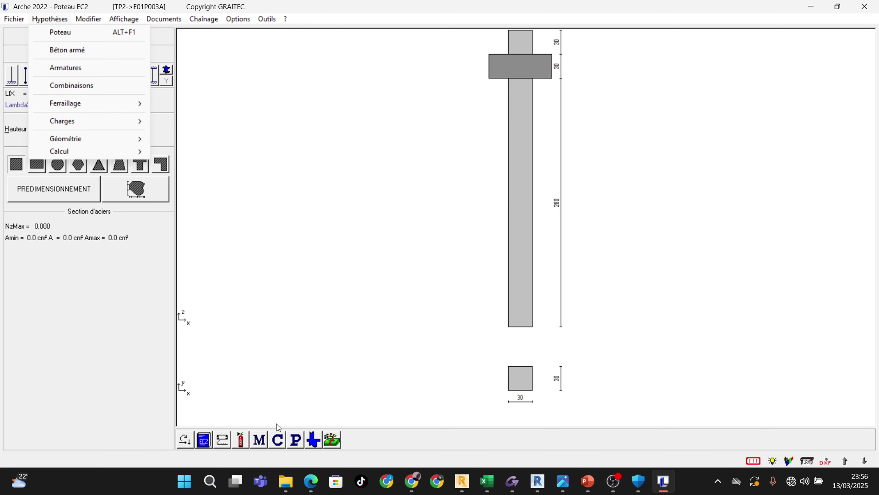
left_click(239, 408)
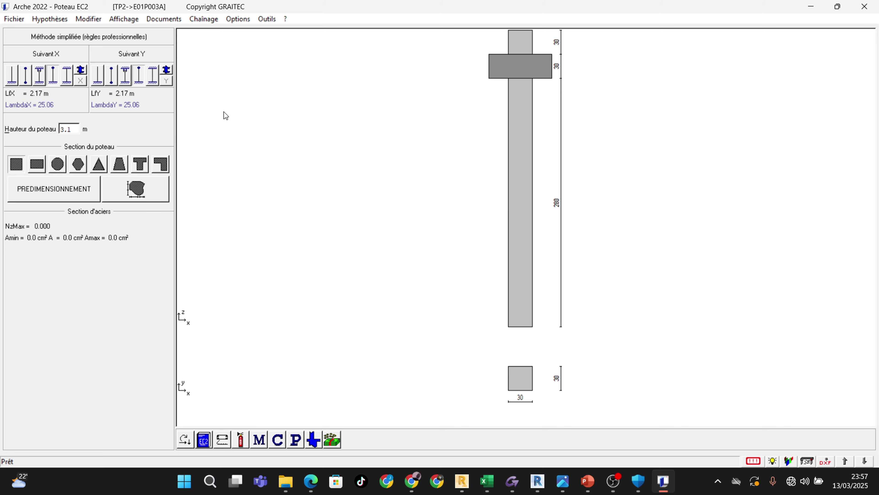
Review the units set for forces, stresses, masses, lengths, angles and time
left_click(238, 19)
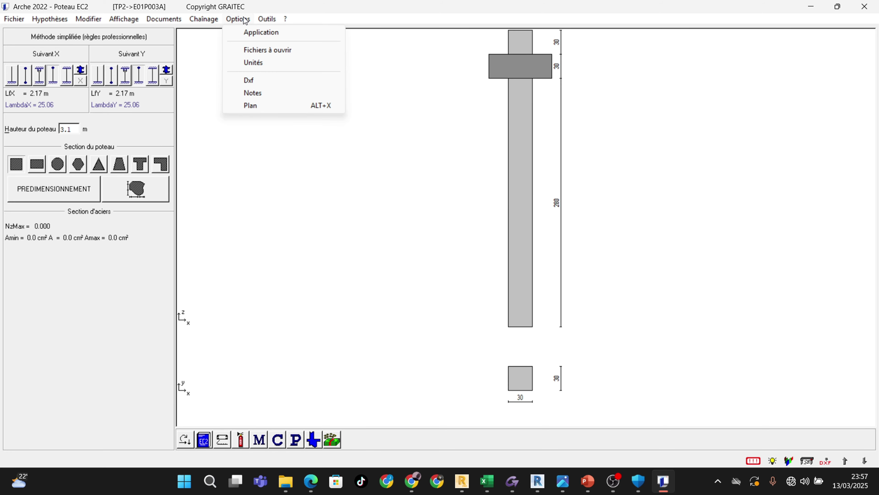
left_click(263, 63)
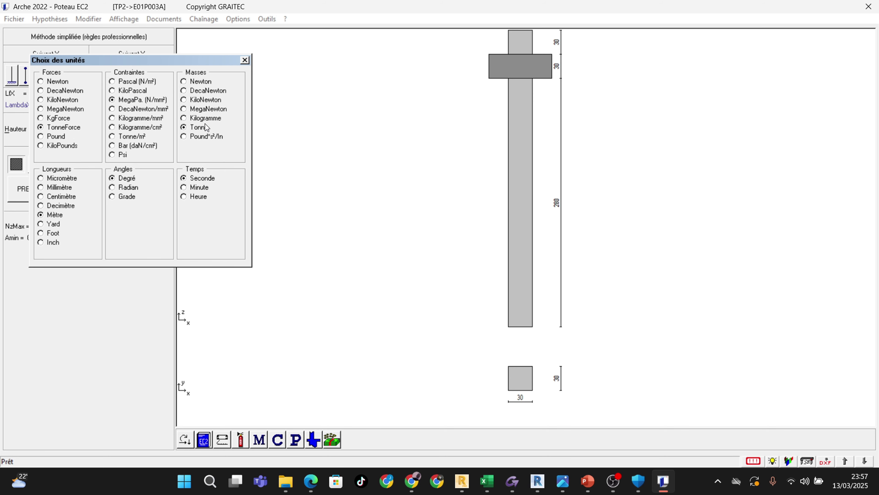
left_click(245, 60)
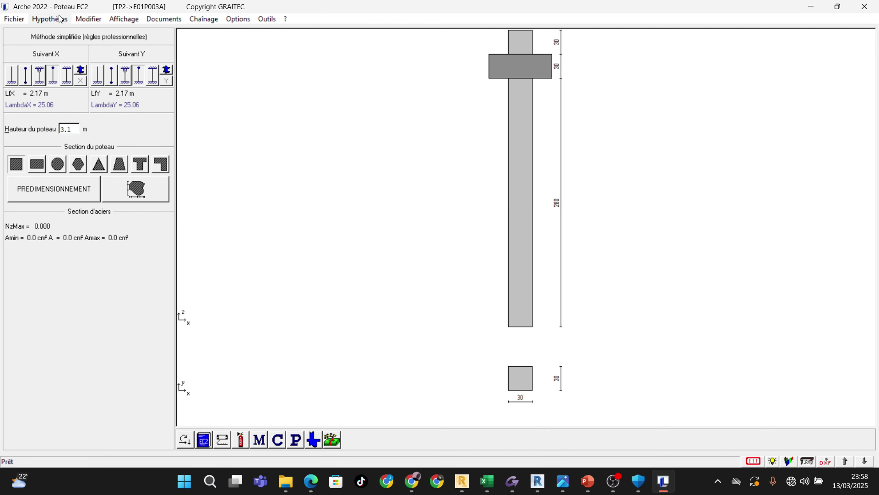
Check the column's identification assumptions, including its coordinates, mark, level and number of identical columns
left_click(52, 19)
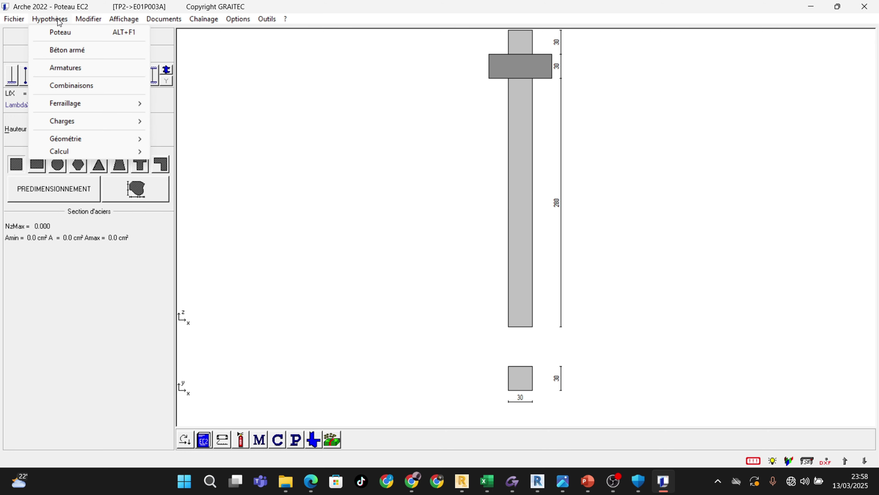
left_click(82, 35)
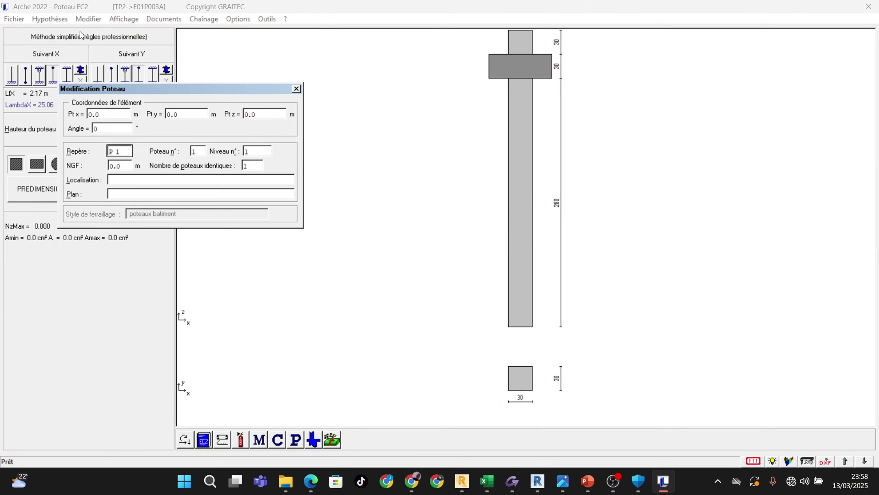
left_click_drag(233, 88, 372, 91)
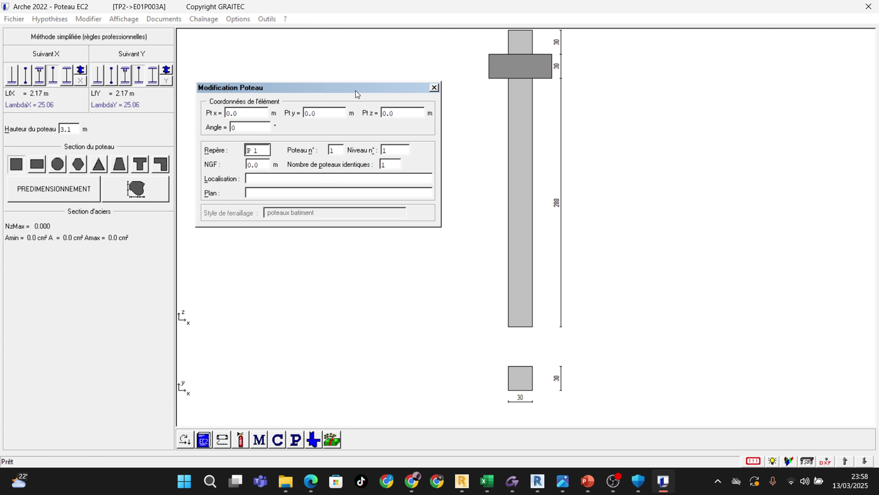
left_click(433, 88)
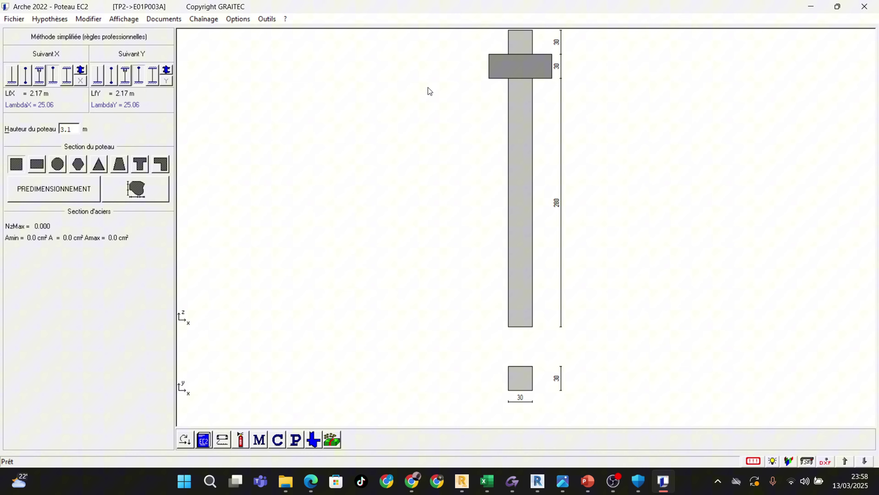
Review the reinforced concrete assumptions, covering material strengths, cover, exposure class, creep and the available cement classes
left_click(53, 19)
left_click(68, 48)
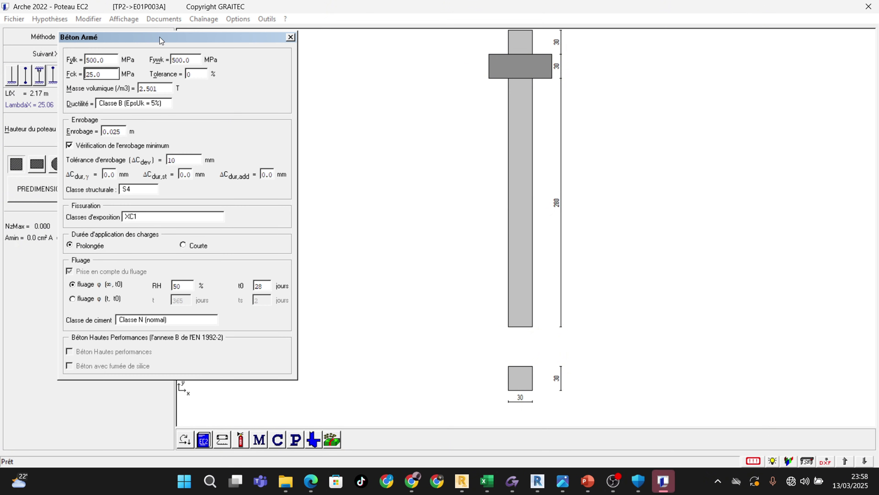
left_click_drag(159, 37, 304, 37)
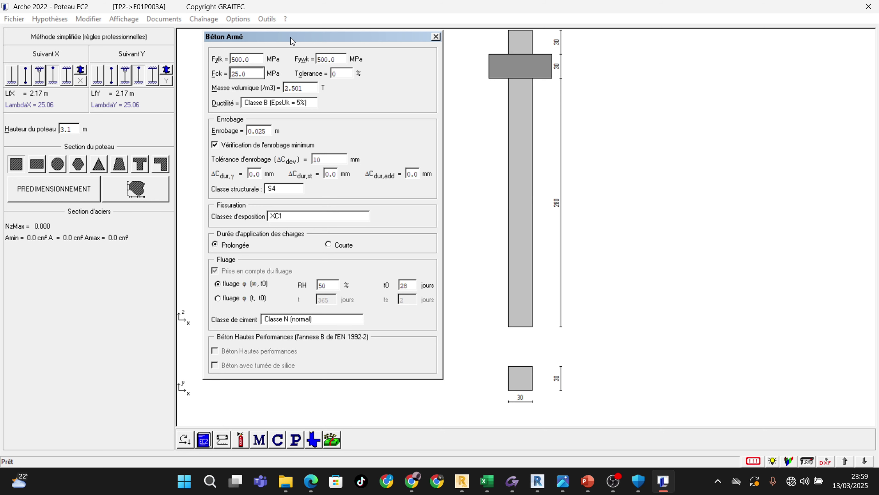
left_click_drag(291, 41, 306, 60)
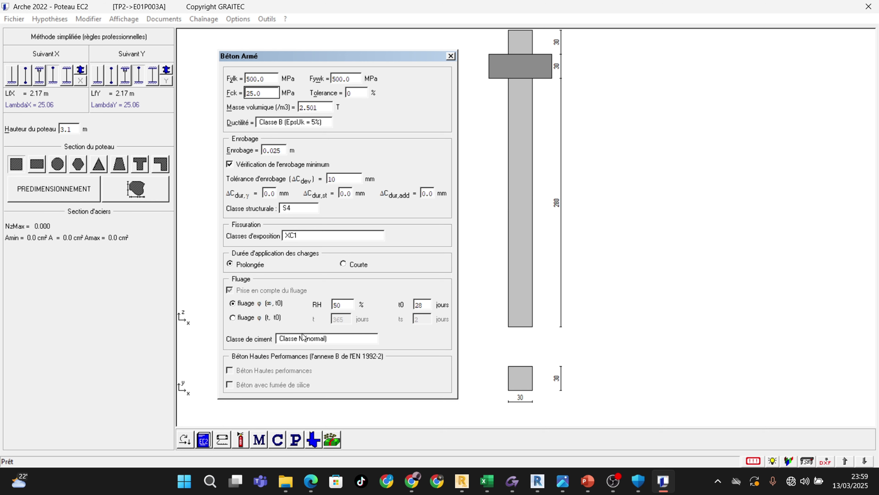
left_click(340, 339)
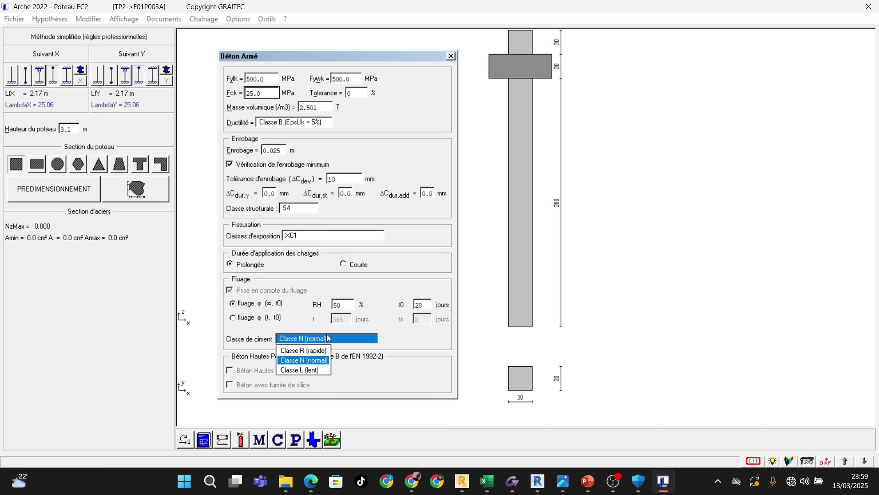
left_click(400, 337)
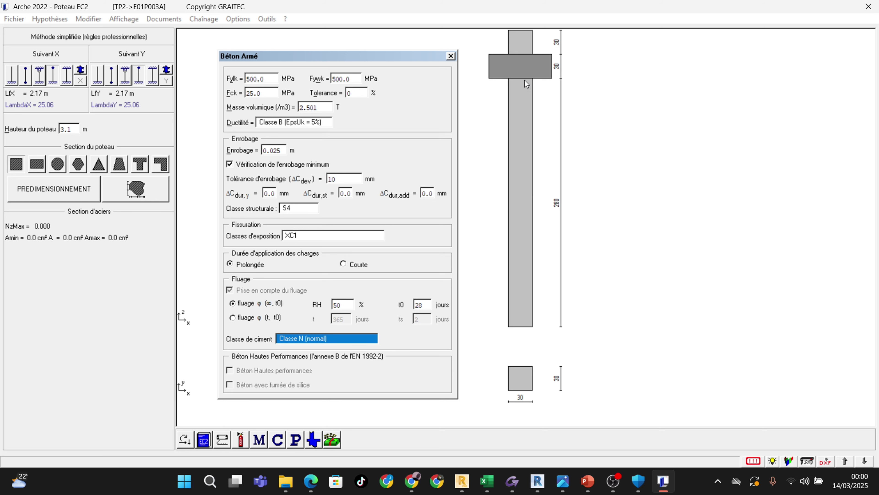
left_click(451, 56)
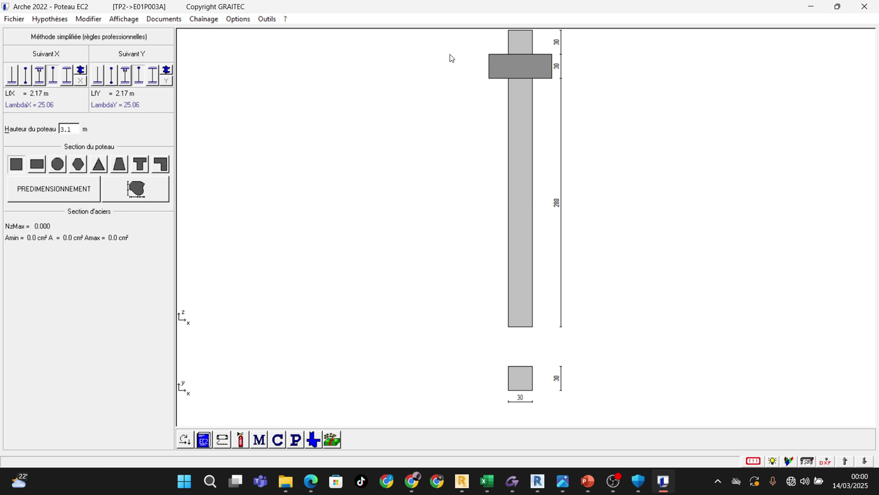
Clear the available rebar stock, and make all diameters available for both longitudinal and transverse bars
left_click(50, 19)
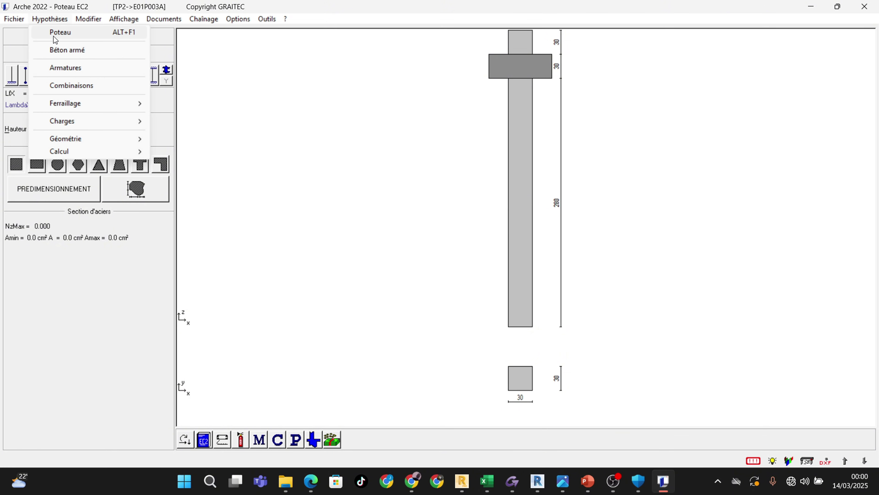
left_click(64, 68)
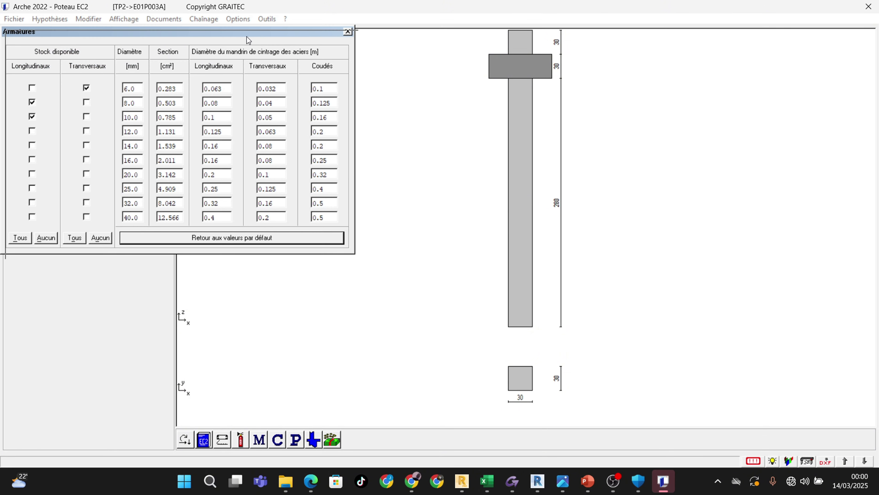
left_click_drag(245, 35, 309, 49)
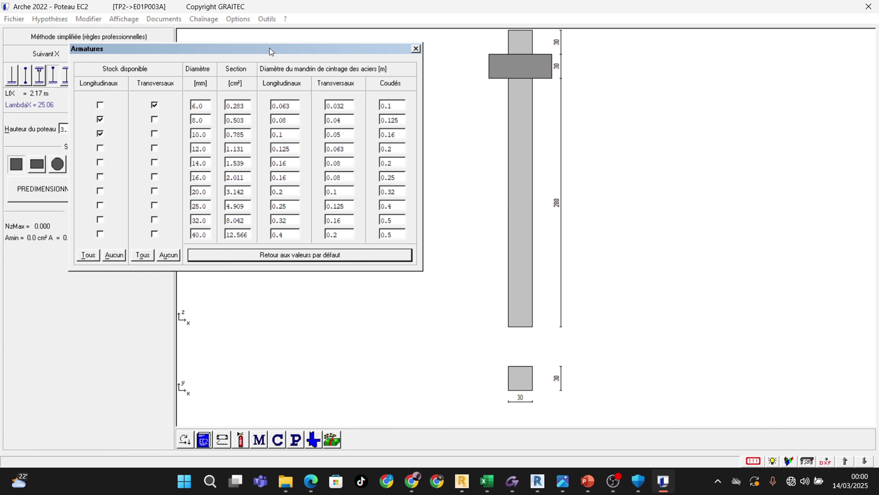
left_click_drag(270, 48, 314, 52)
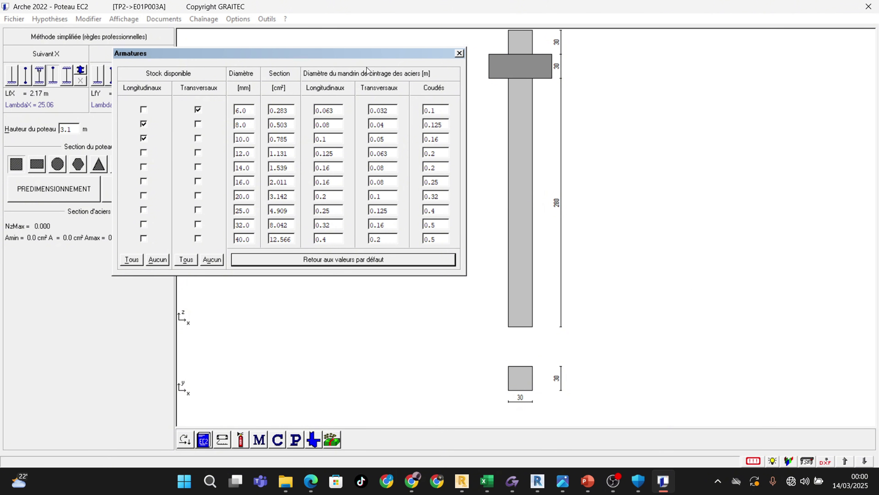
left_click_drag(330, 56, 375, 60)
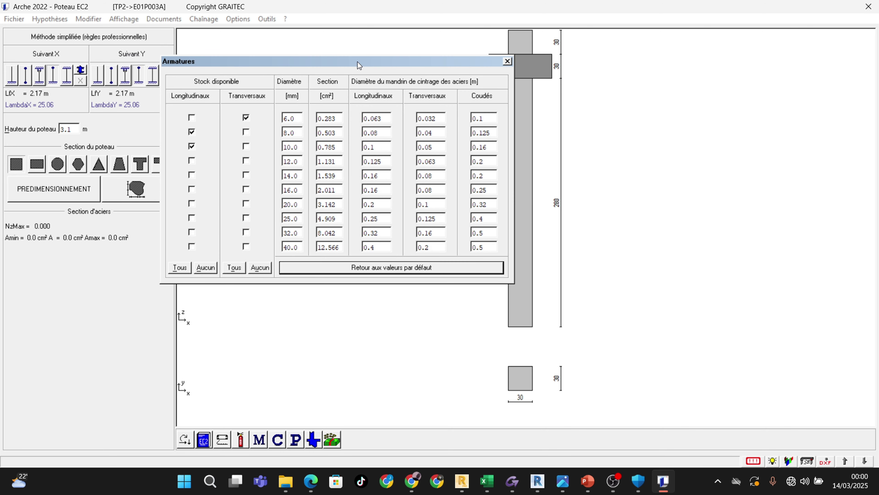
left_click_drag(357, 62, 339, 67)
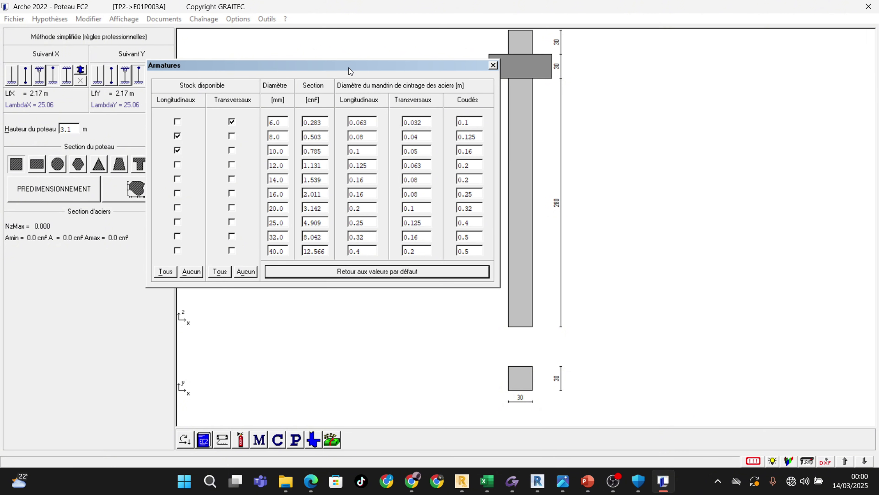
left_click_drag(349, 65, 339, 60)
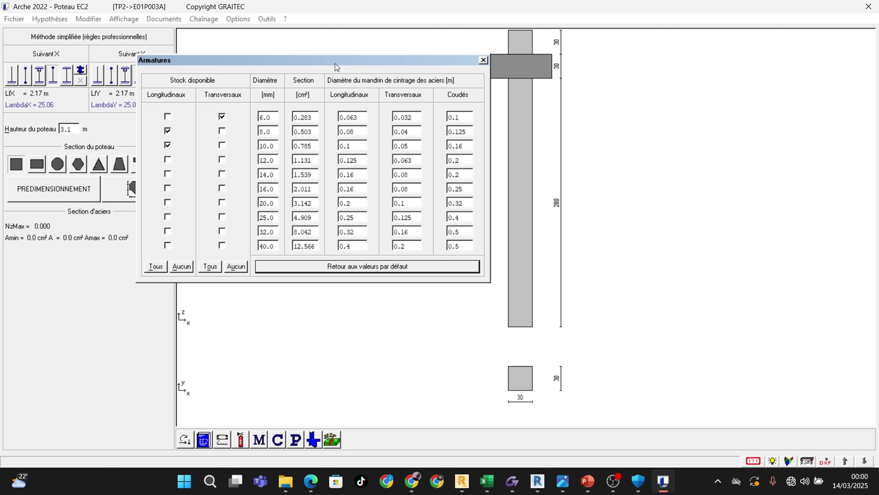
left_click_drag(324, 58, 312, 54)
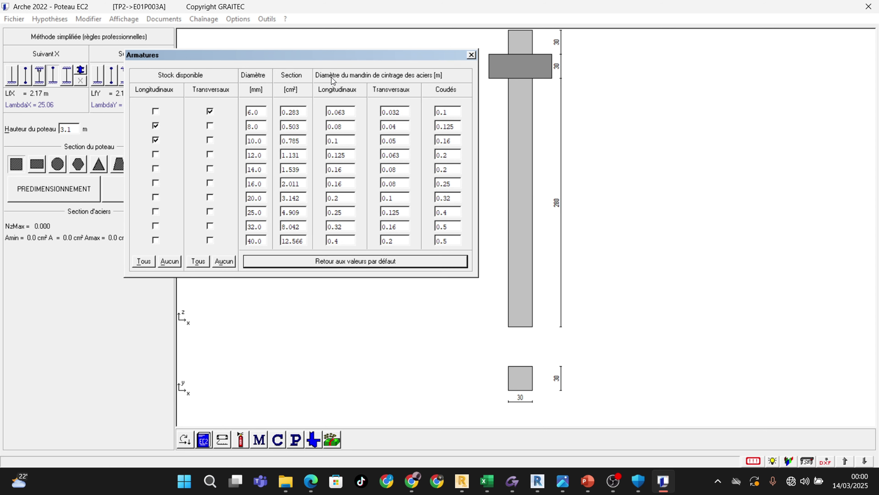
left_click(168, 262)
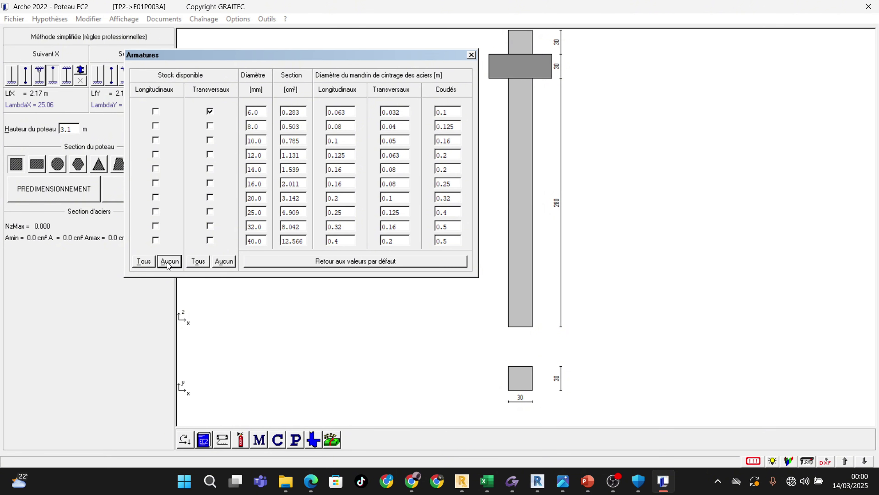
left_click(223, 261)
left_click(148, 262)
left_click(203, 261)
left_click(471, 54)
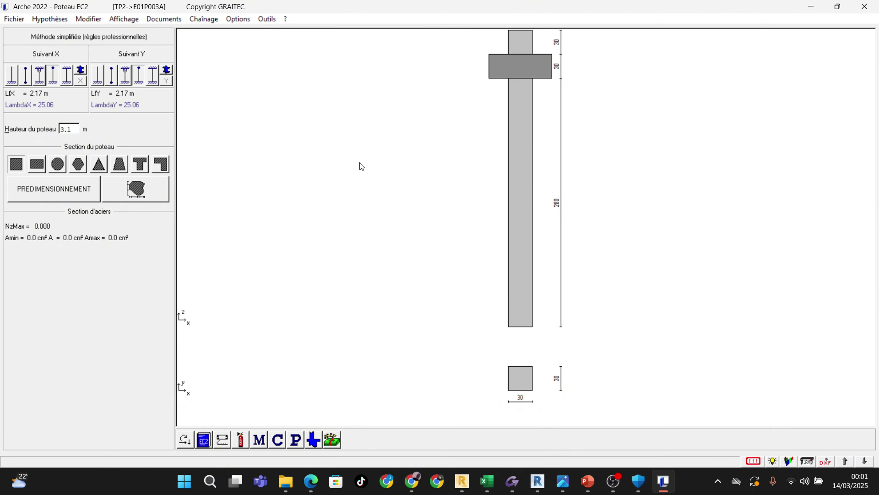
Review the load combination settings for permanent, live, snow and wind loads, and accept them
left_click(49, 19)
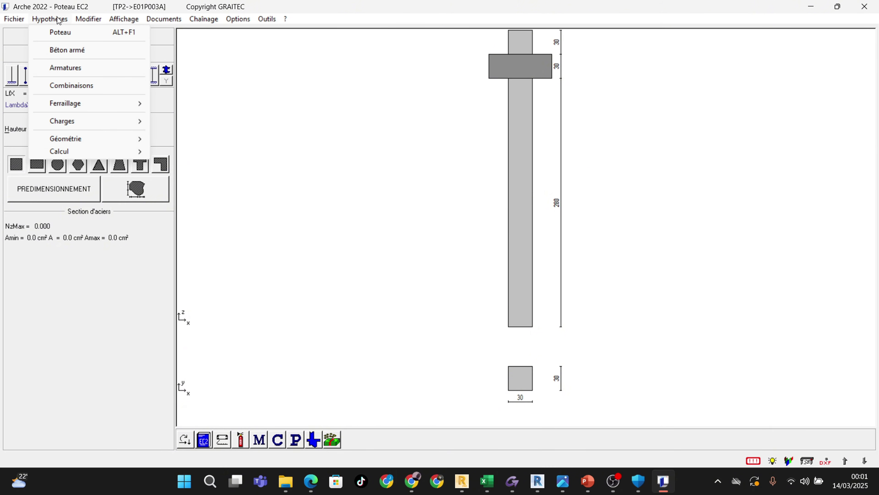
left_click(94, 87)
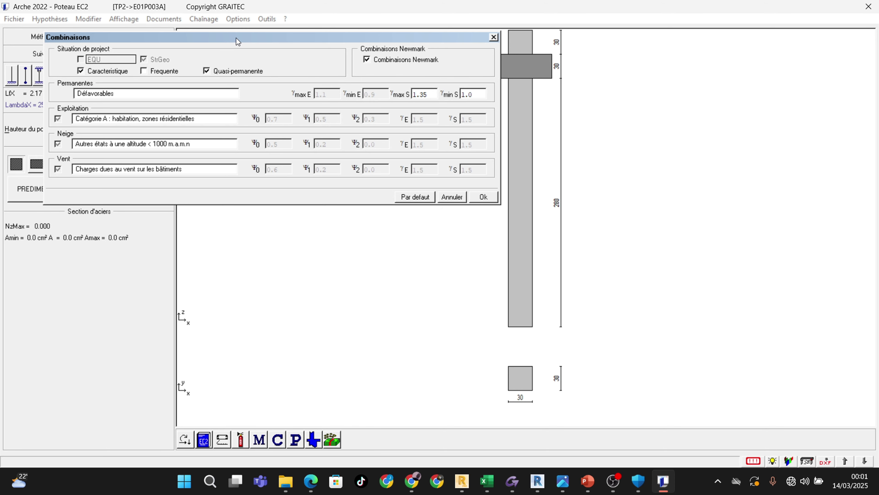
left_click_drag(219, 38, 278, 58)
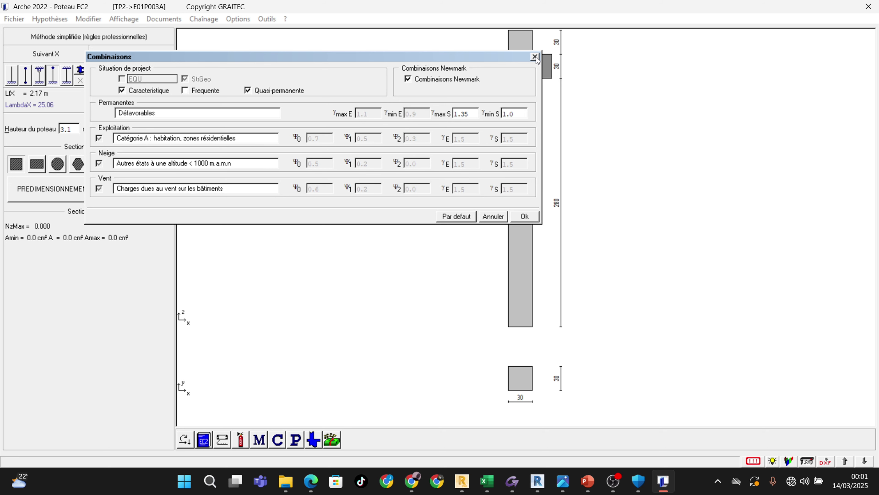
left_click(525, 216)
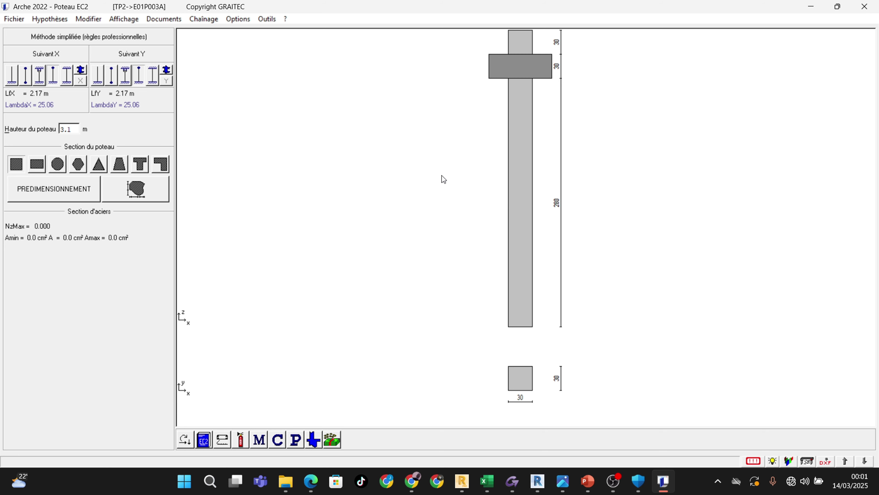
Review the reinforcement assumptions for longitudinal bars, transverse bars, tie shapes, and upper and lower starter bars
left_click(62, 21)
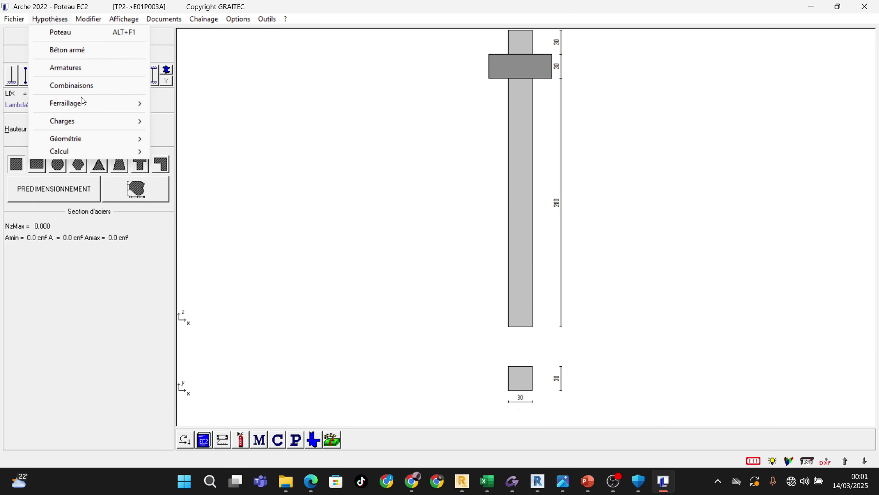
mouse_move(112, 101)
left_click(188, 105)
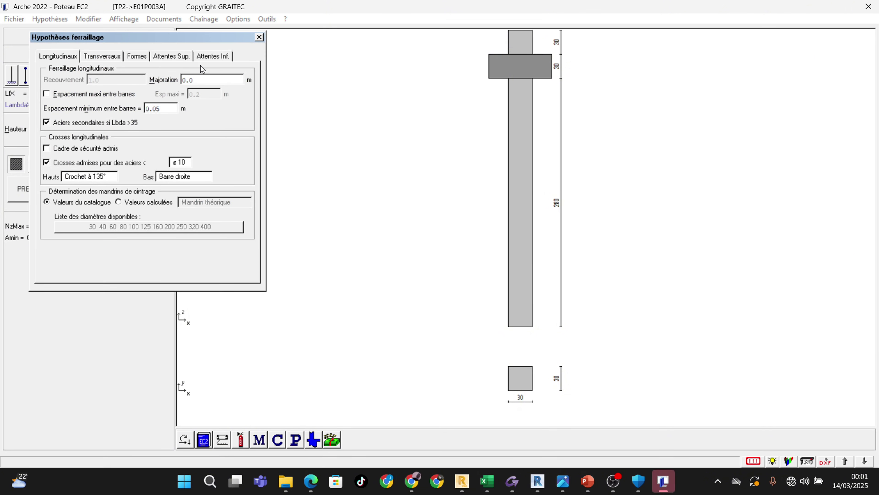
left_click_drag(165, 35, 321, 56)
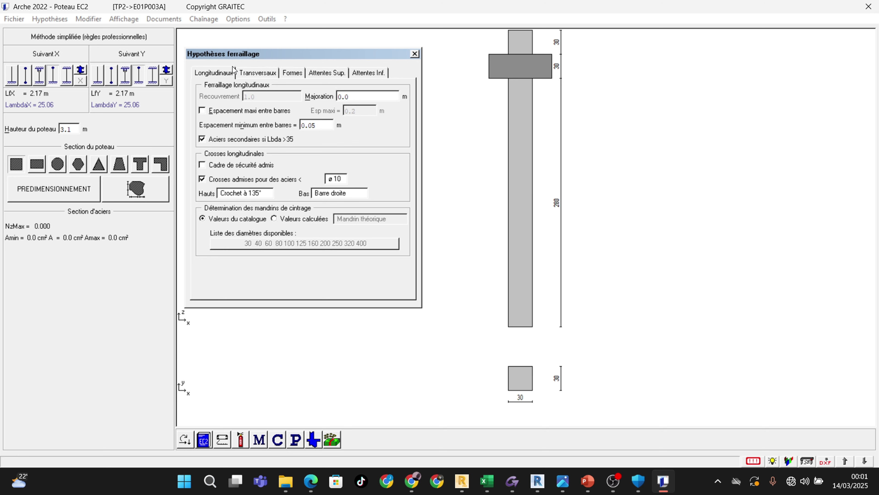
left_click_drag(286, 58, 332, 55)
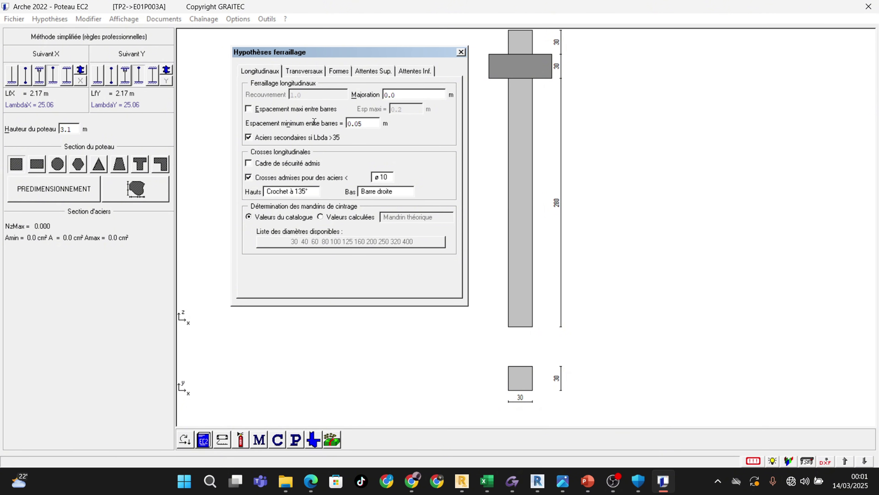
left_click(298, 71)
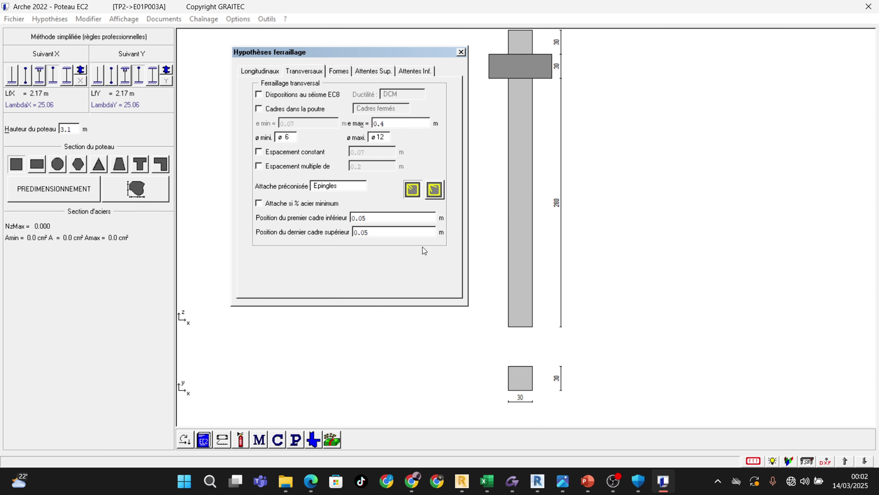
left_click(340, 72)
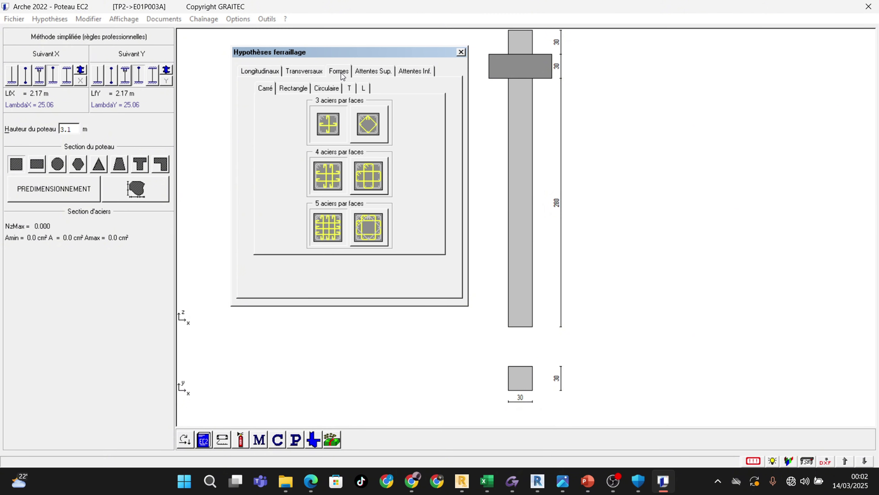
left_click(372, 74)
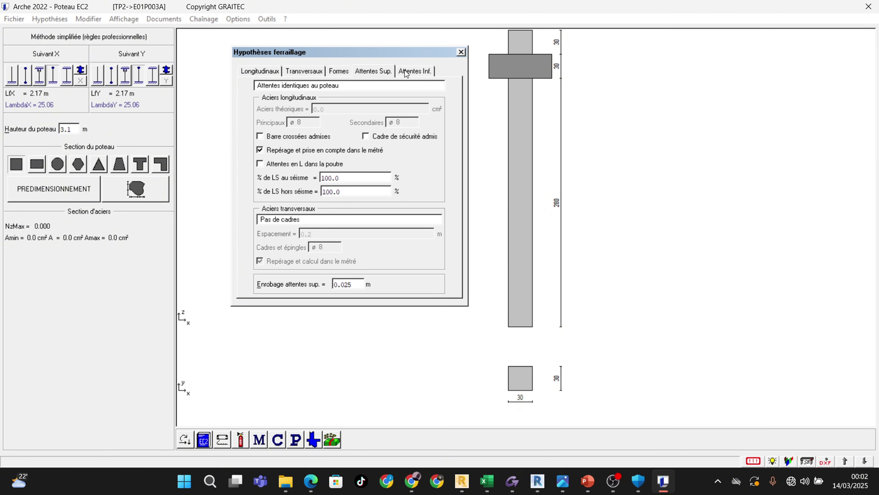
left_click(406, 71)
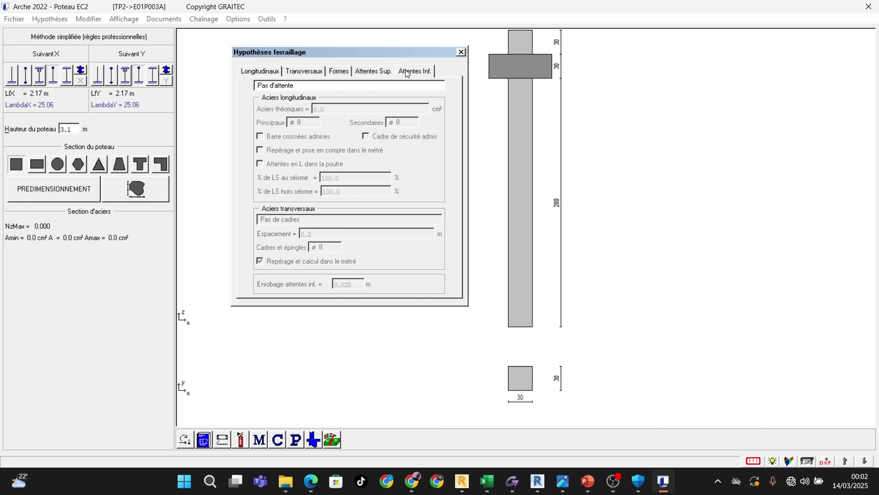
left_click(375, 71)
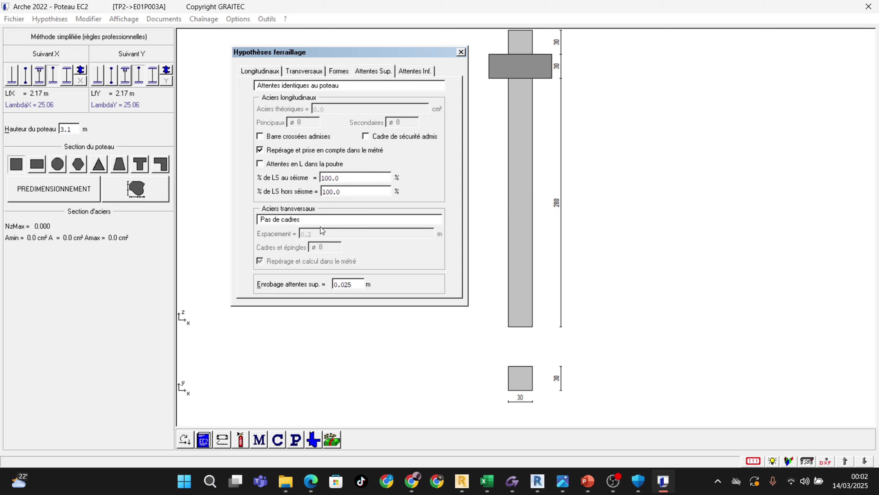
left_click(461, 52)
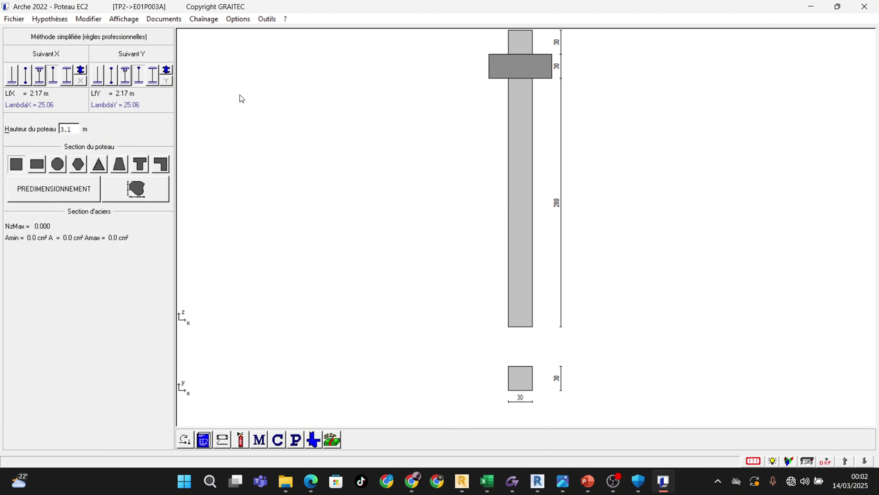
Review the column's load inputs for each load case, including the self-weight option and the available load application types
left_click(55, 20)
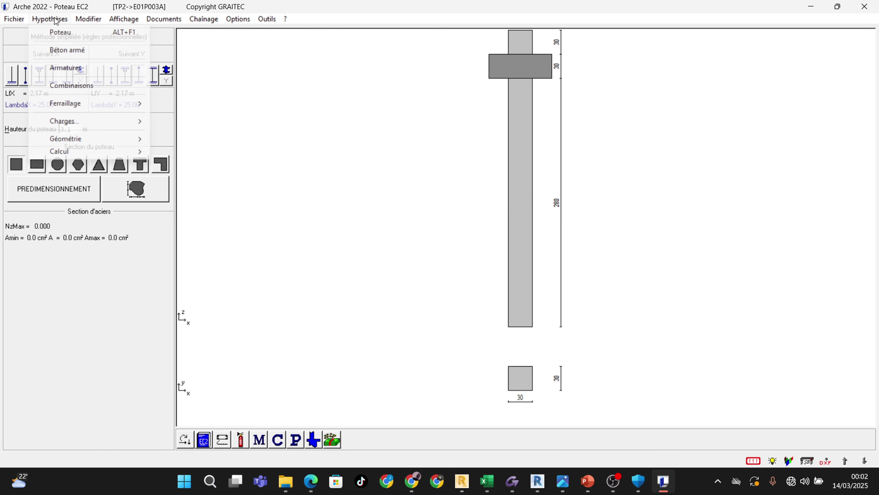
mouse_move(92, 117)
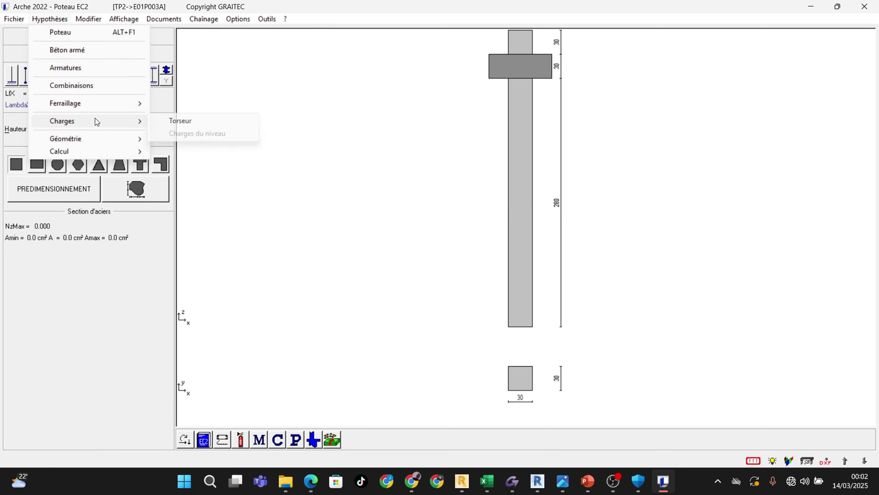
left_click(175, 120)
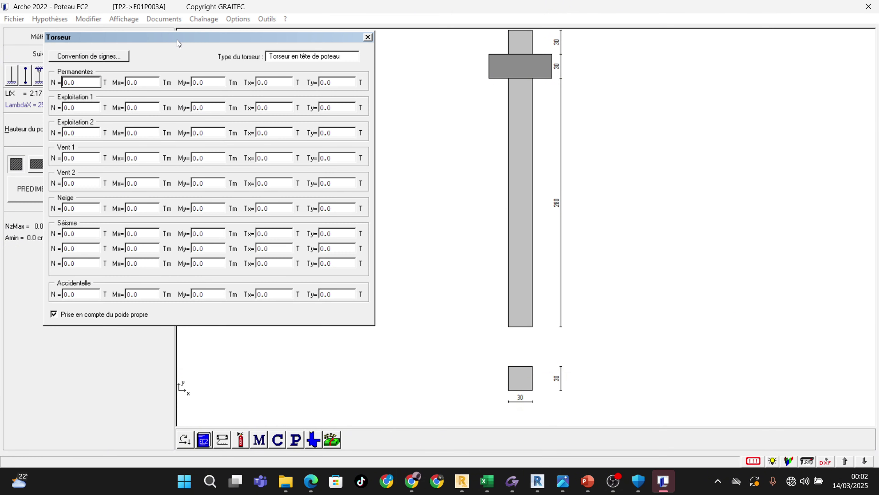
left_click_drag(272, 48, 250, 43)
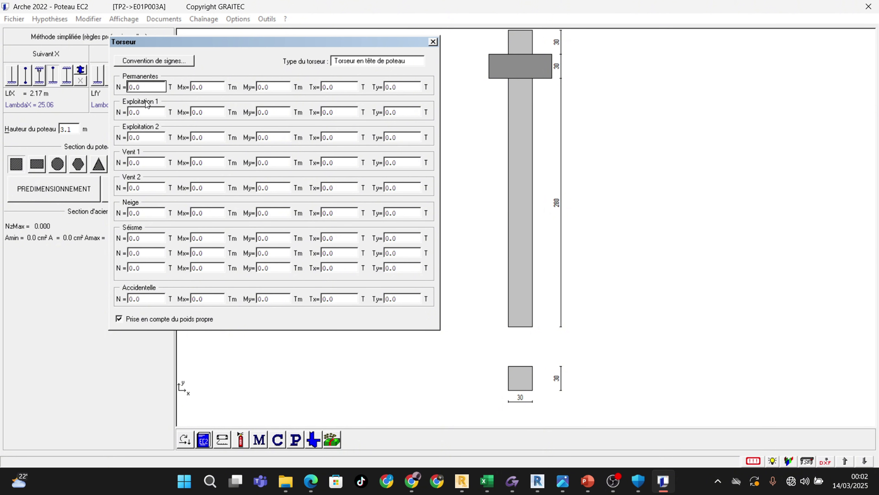
left_click_drag(218, 44, 219, 44)
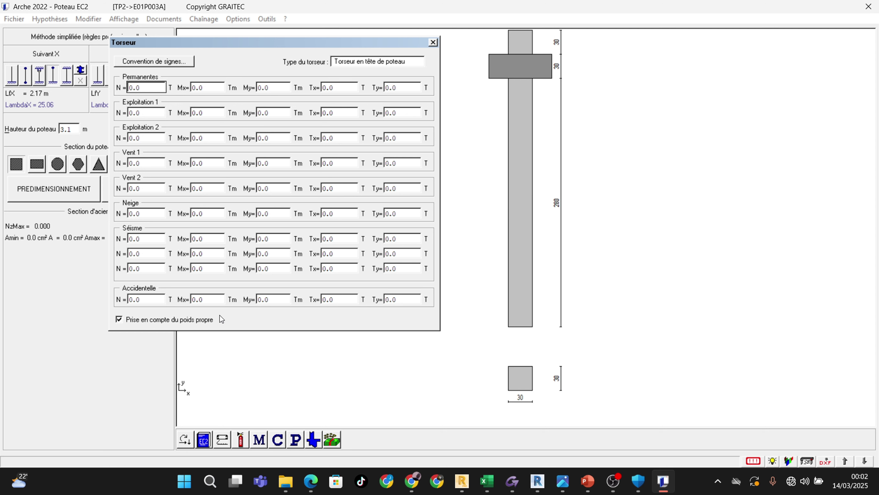
left_click(119, 319)
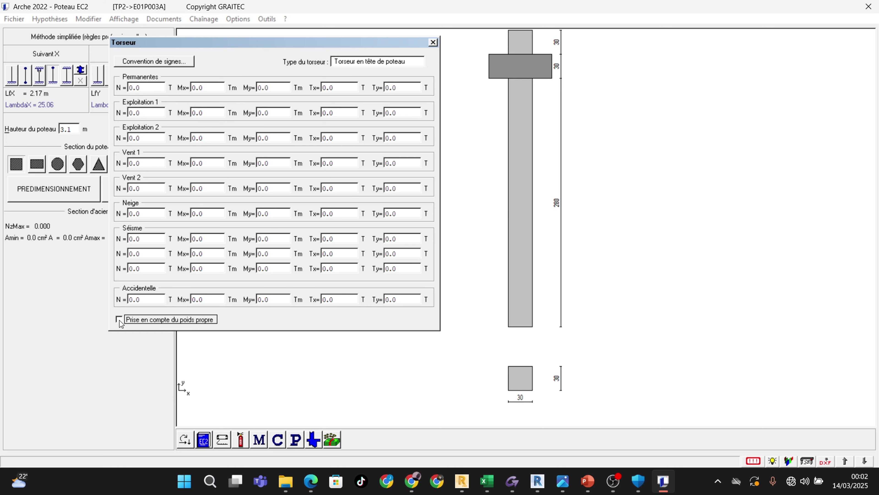
left_click(119, 320)
left_click(413, 62)
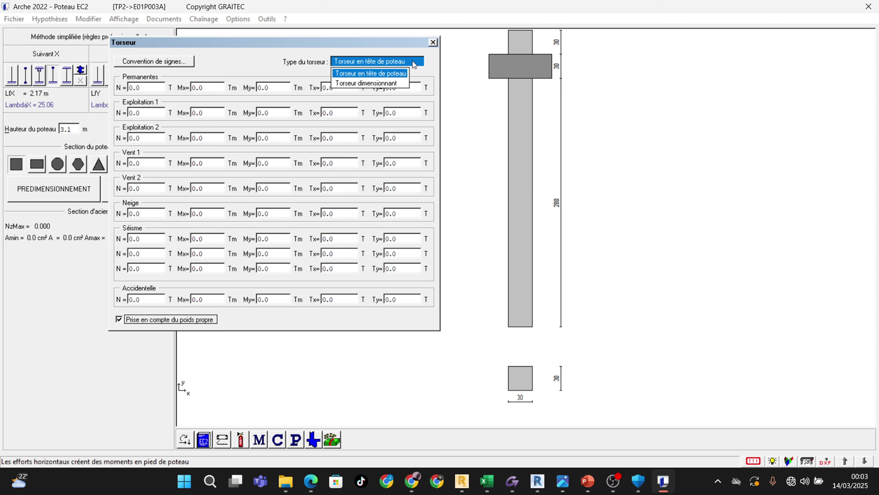
left_click(413, 62)
left_click(413, 63)
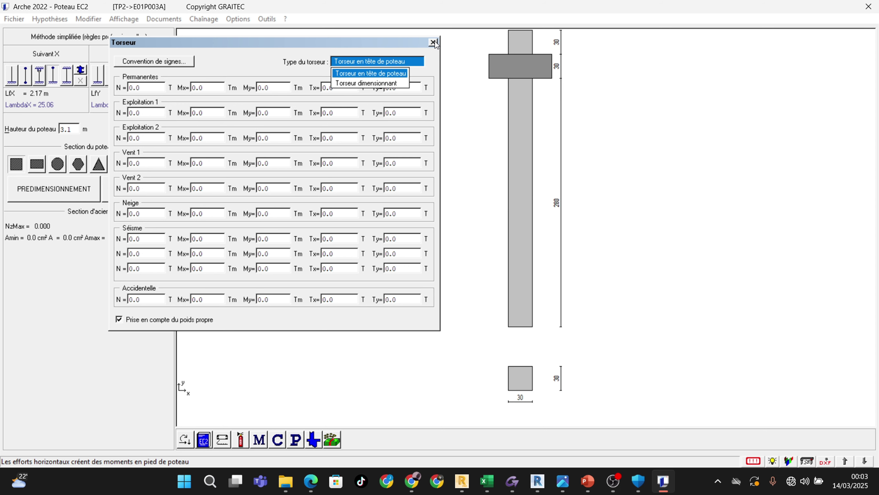
left_click(433, 43)
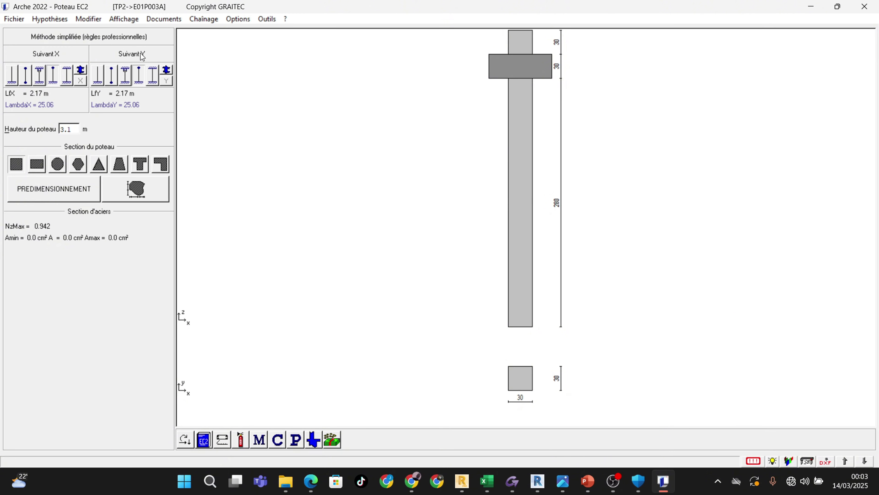
Set the column's end conditions to pinned at both ends along X and Y, keeping the 3.1 m height
left_click(64, 23)
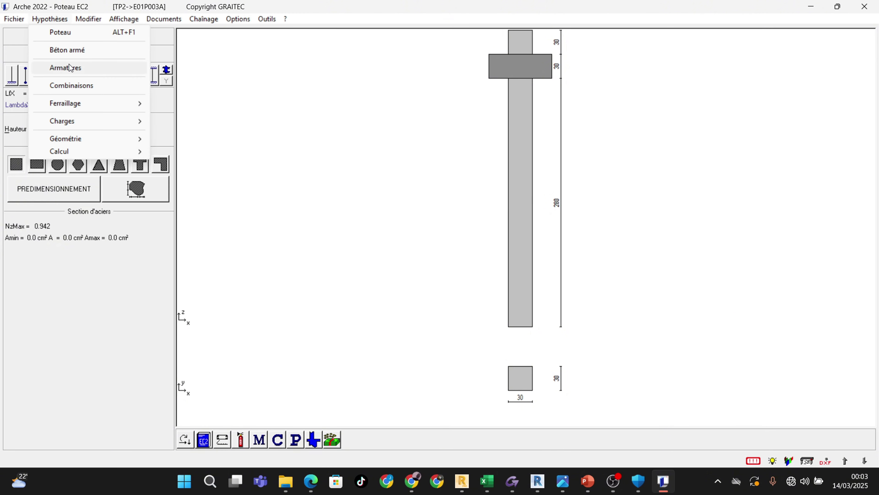
mouse_move(105, 142)
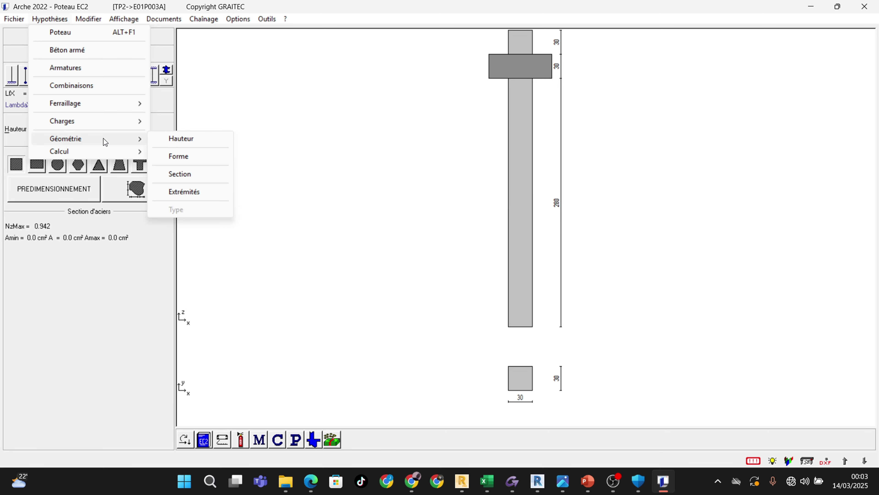
left_click(181, 139)
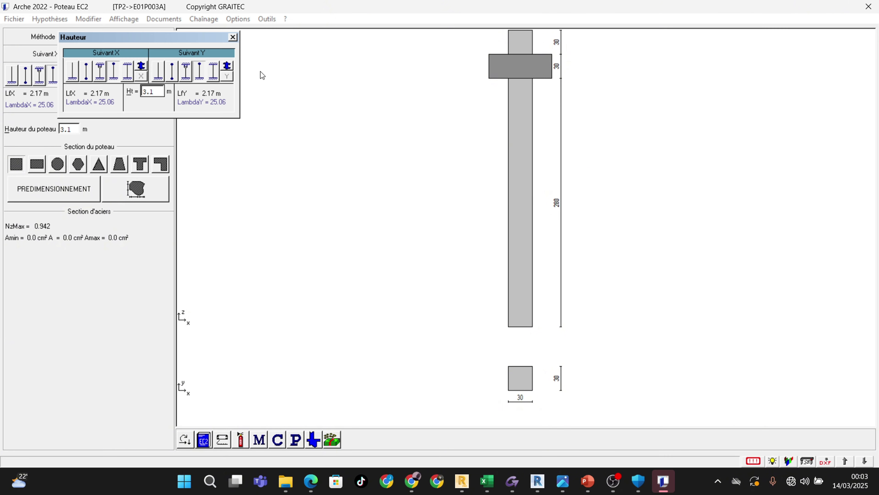
left_click_drag(171, 38, 286, 71)
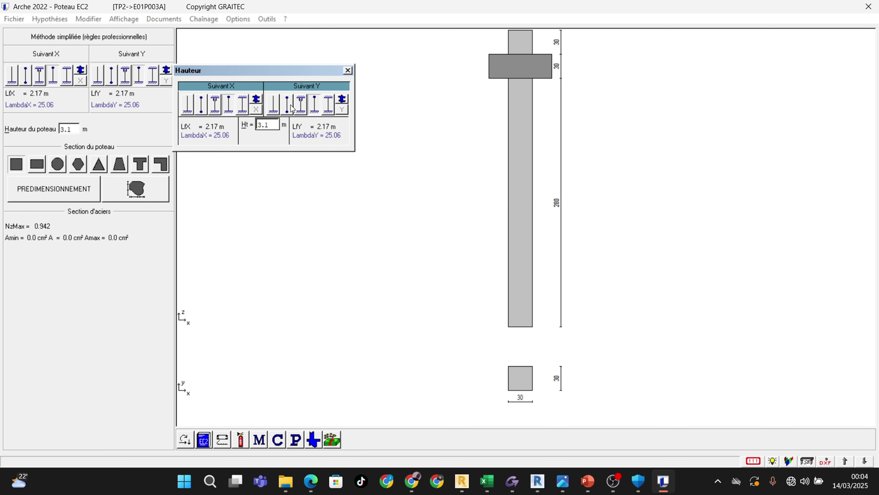
left_click(203, 104)
left_click(287, 106)
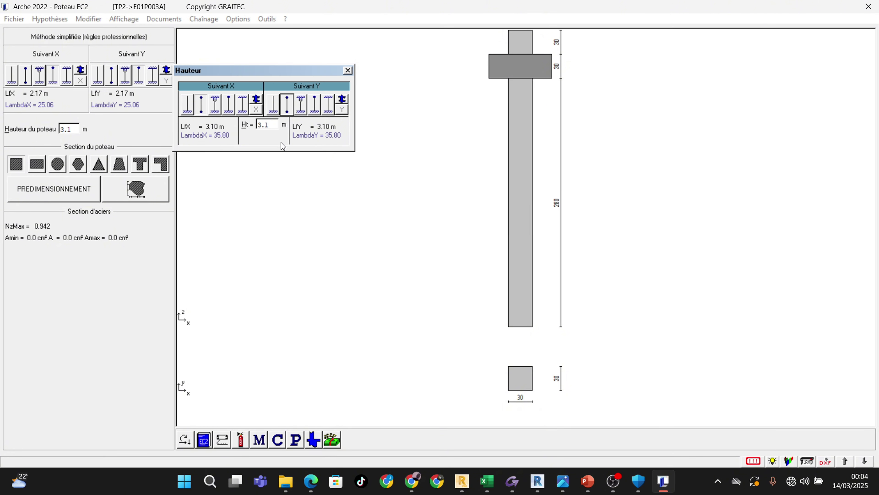
left_click(348, 70)
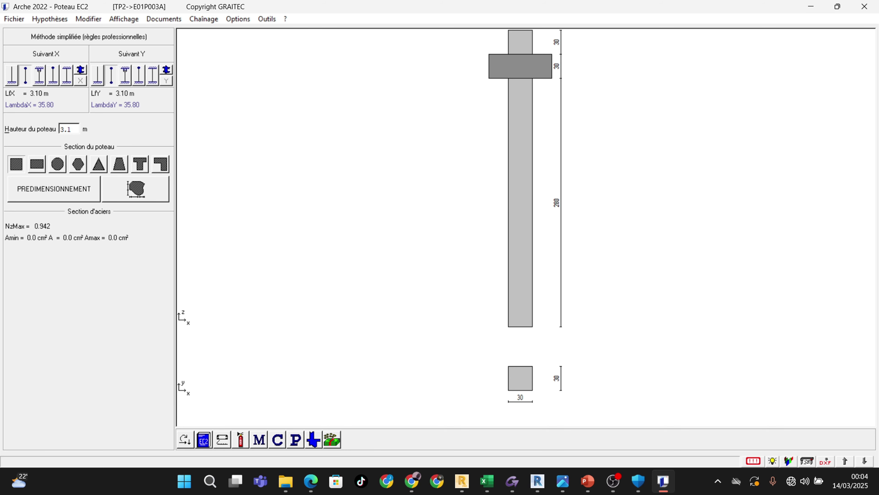
Change the column's cross-section shape to rectangular
left_click(52, 19)
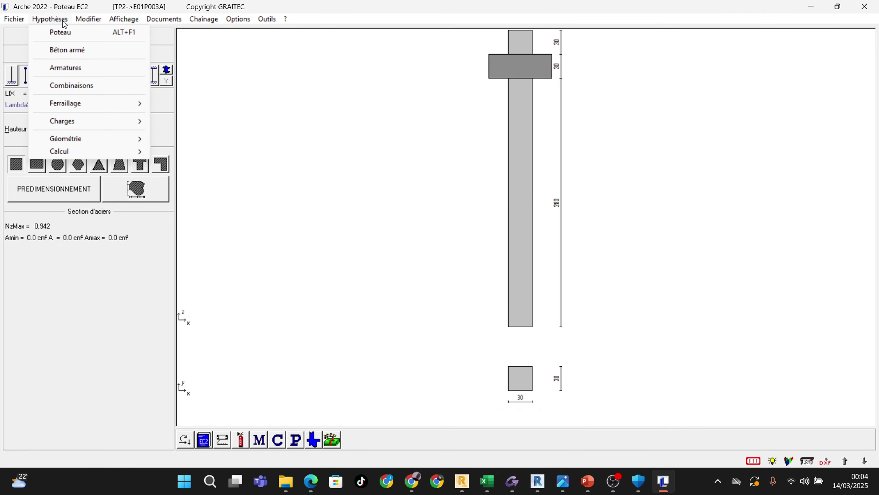
mouse_move(122, 139)
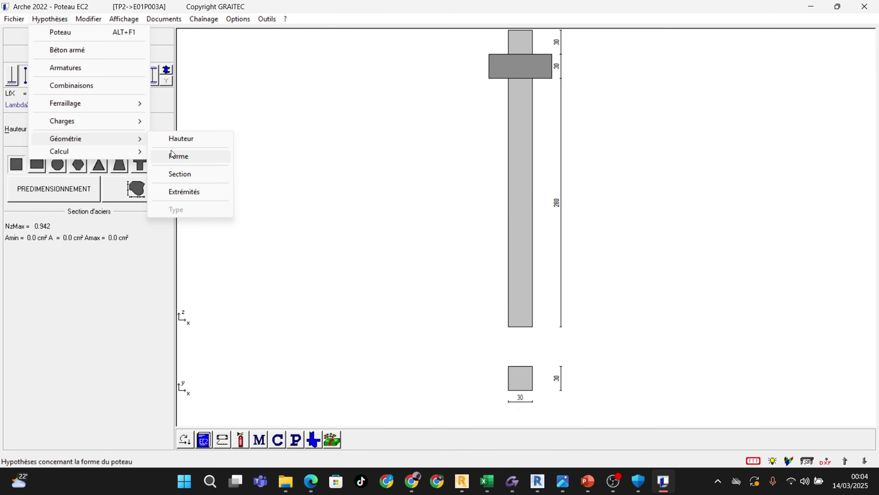
left_click(190, 157)
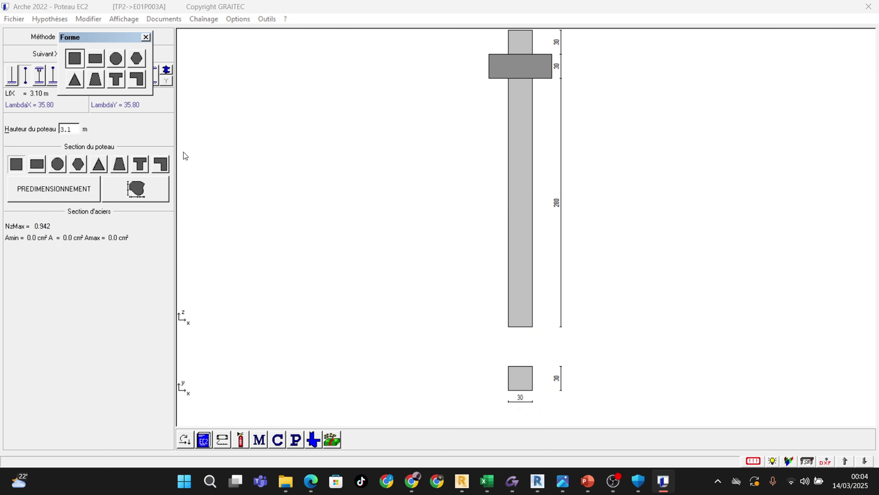
left_click(98, 62)
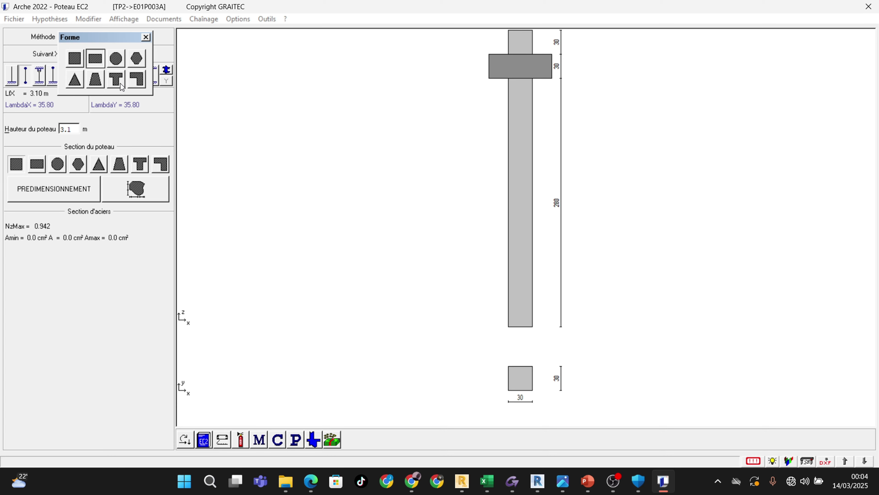
left_click(146, 37)
Set dimension a of the rectangular column section to 0.15 m
left_click(64, 21)
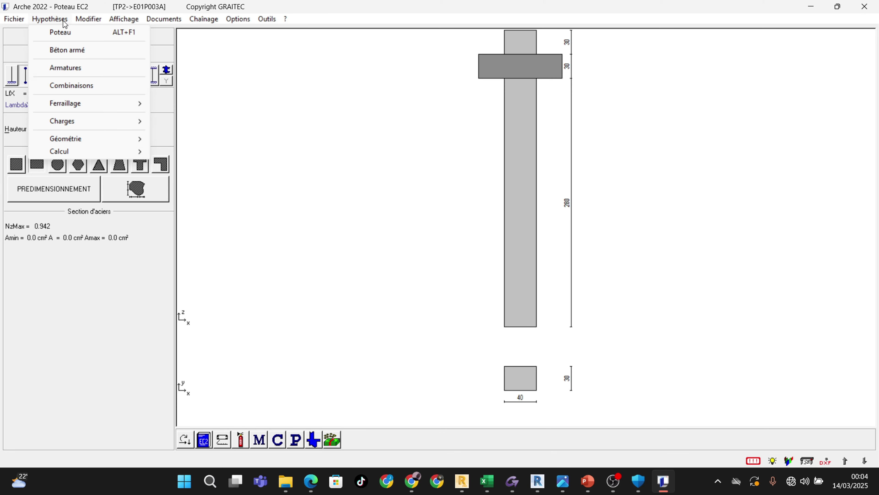
mouse_move(101, 139)
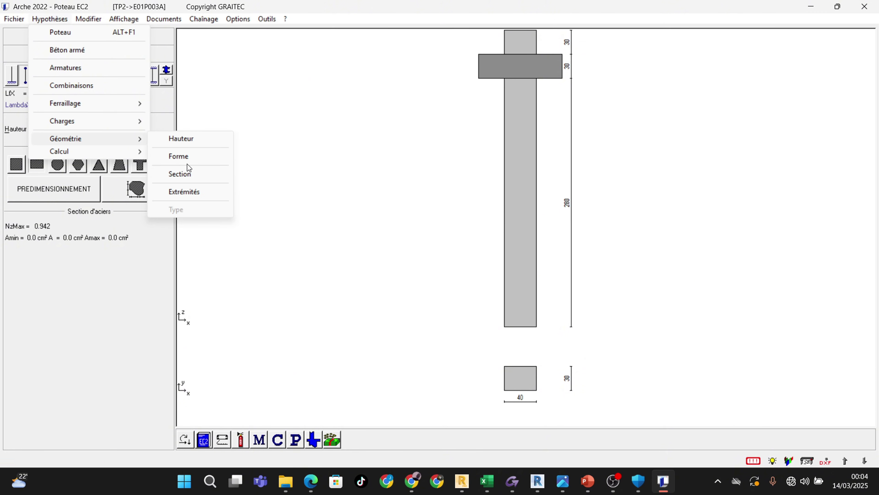
left_click(199, 173)
left_click_drag(160, 87, 320, 98)
double_click(269, 209)
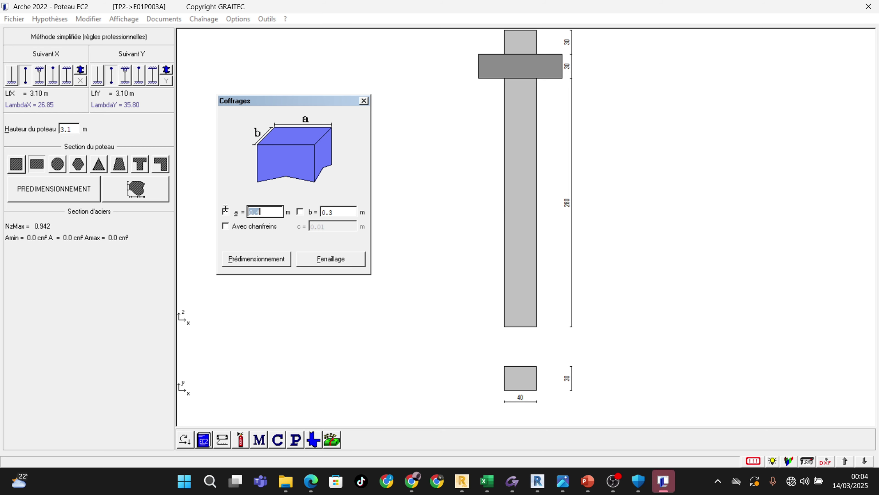
type("0")
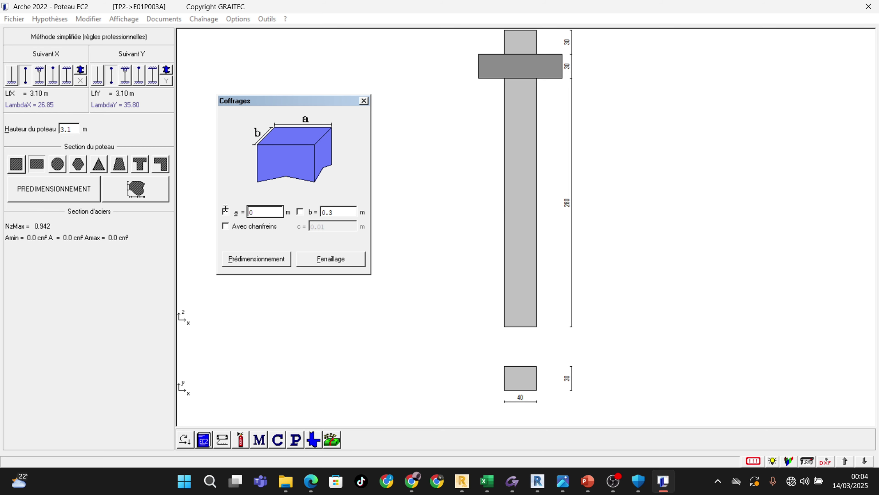
type(".15")
left_click(363, 101)
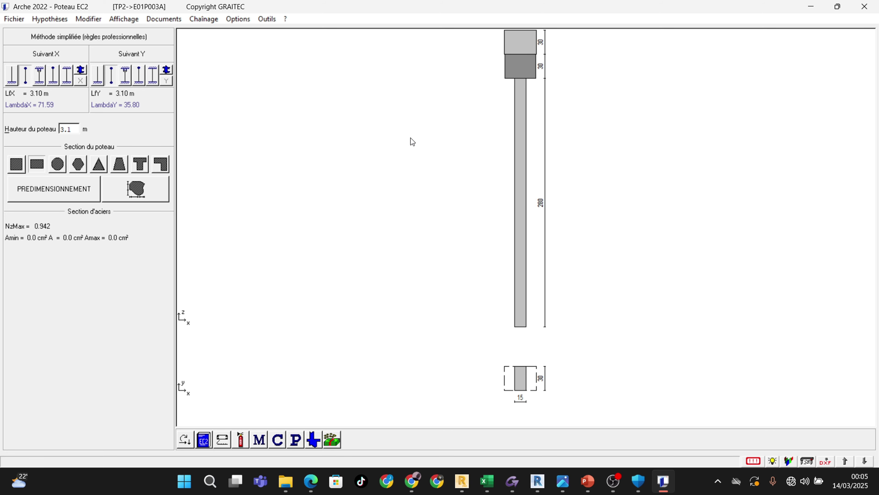
Make the upper column's section identical to the column below, keeping the beam and upper column heights at 0.3 m
left_click(60, 20)
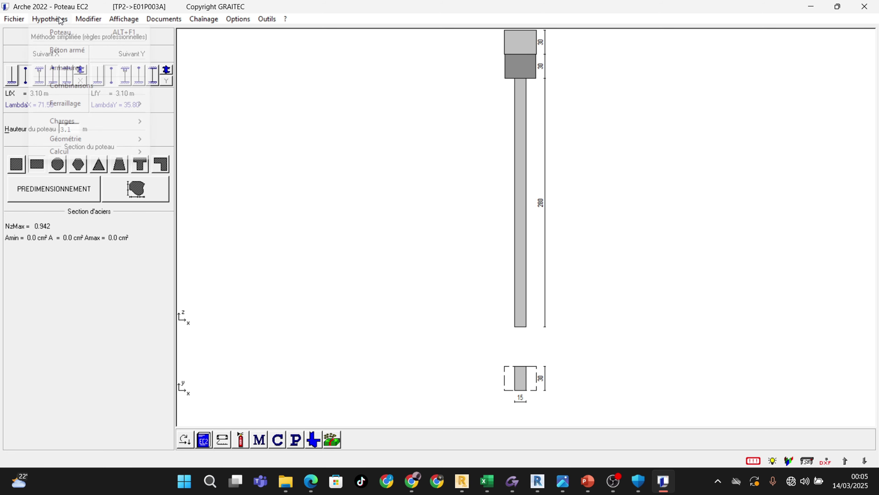
mouse_move(92, 138)
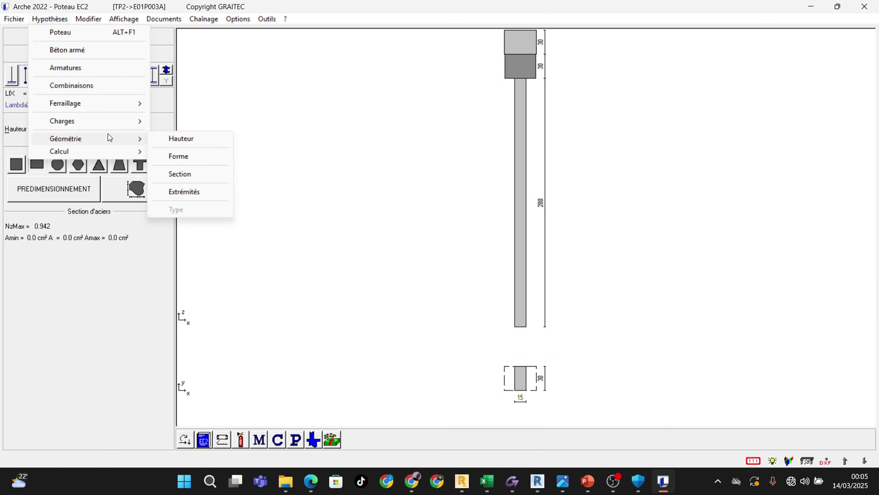
left_click(189, 193)
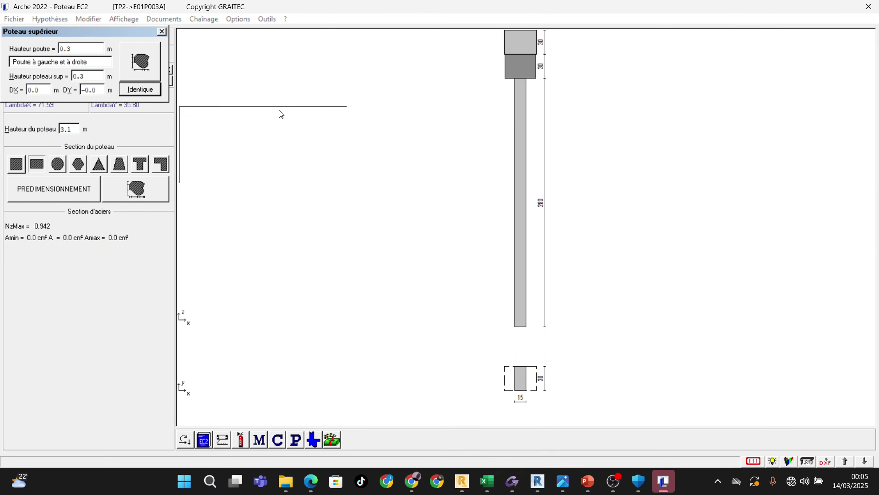
left_click_drag(279, 110, 304, 119)
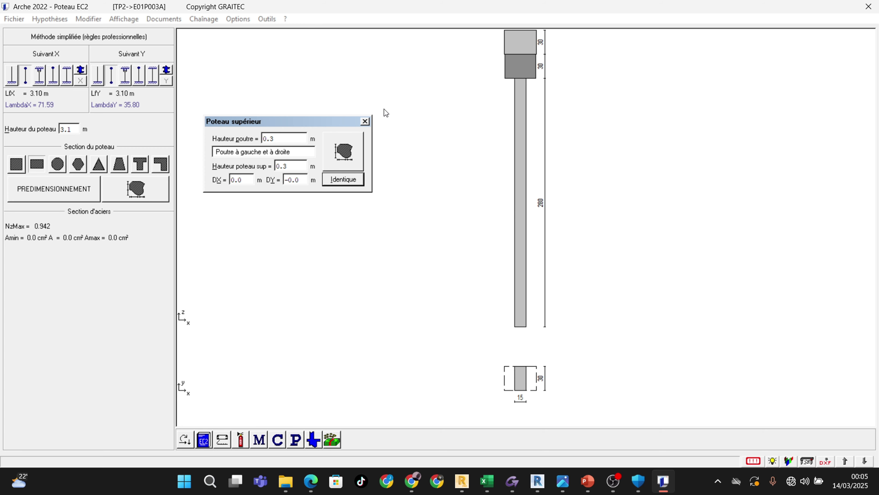
left_click(365, 121)
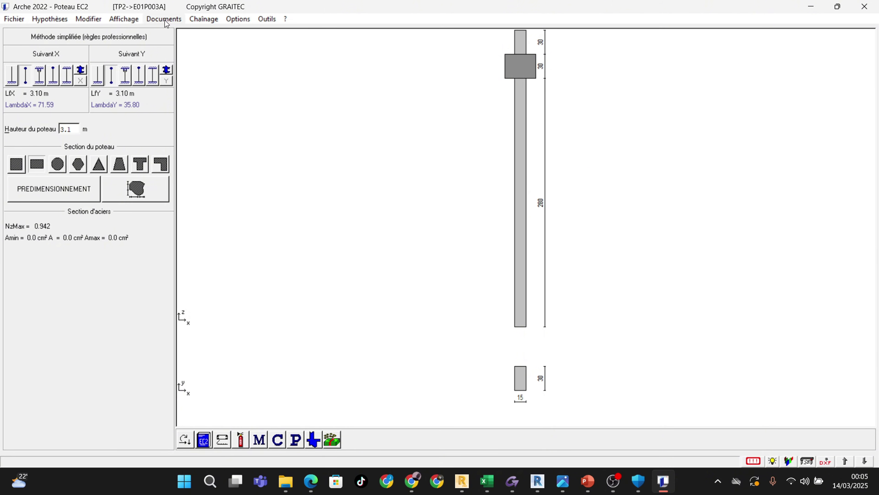
Recheck the upper column settings for beam height, beam position, upper column height and DX/DY offsets
left_click(50, 19)
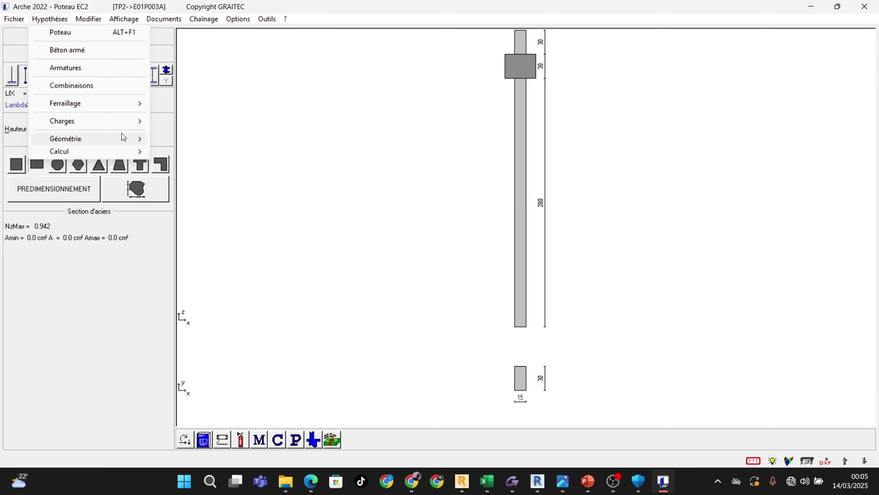
left_click(328, 402)
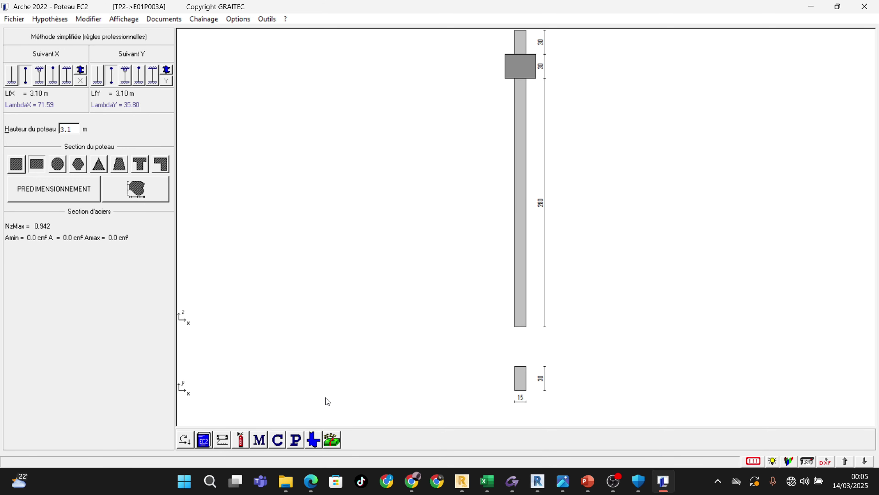
left_click(314, 439)
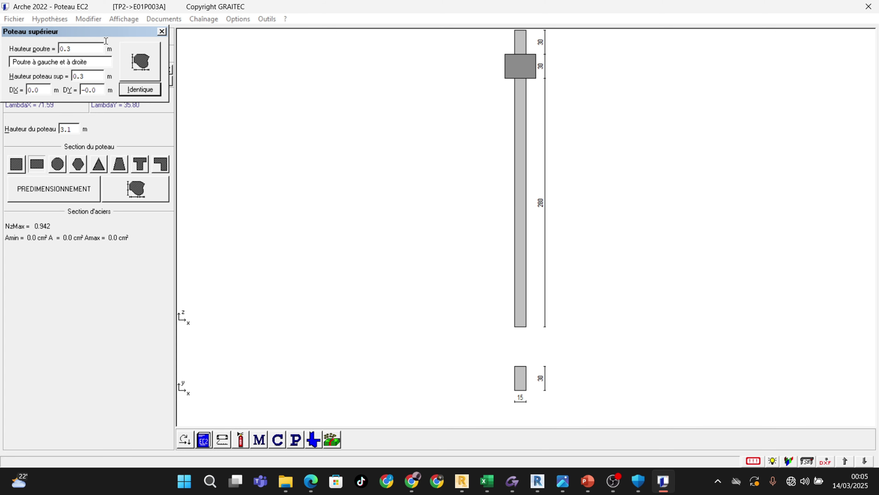
left_click(163, 32)
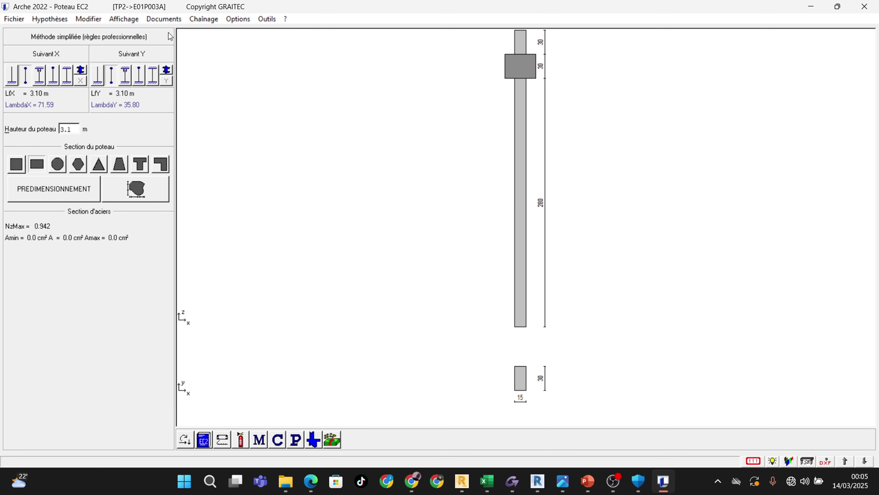
Review the calculation method settings for longitudinal bars, transverse bars and moment tolerance
left_click(50, 19)
mouse_move(99, 150)
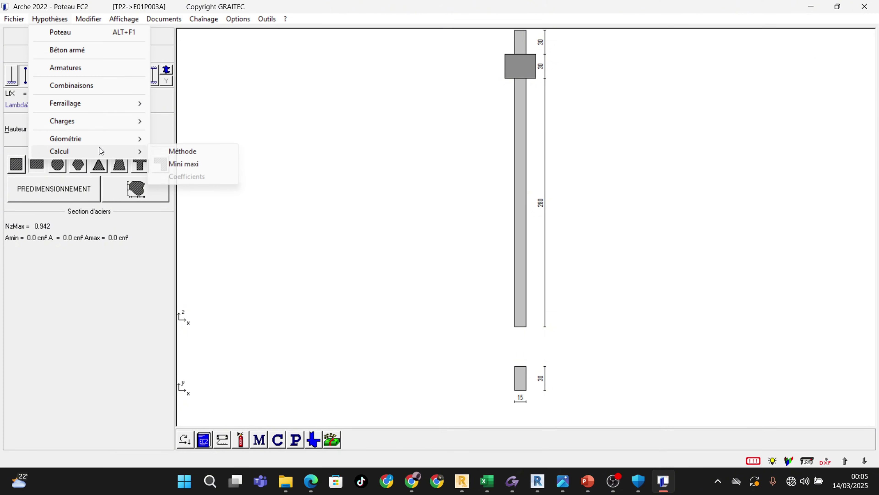
left_click(175, 155)
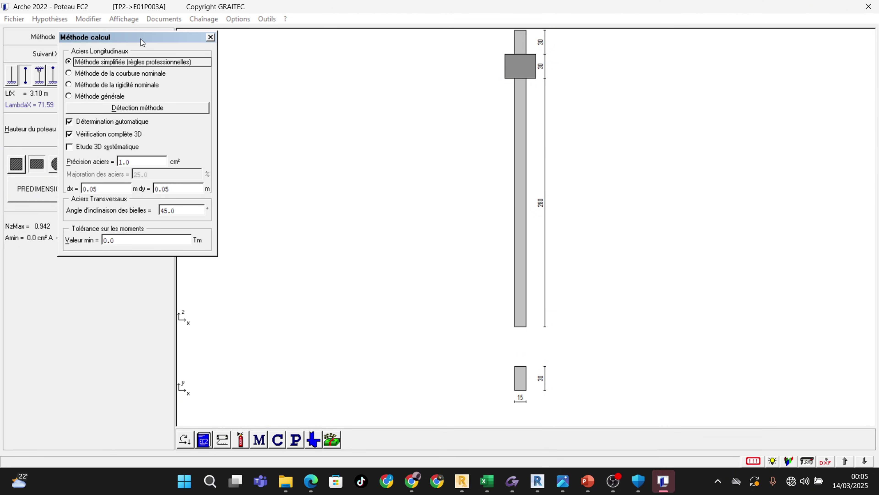
left_click_drag(138, 35, 284, 62)
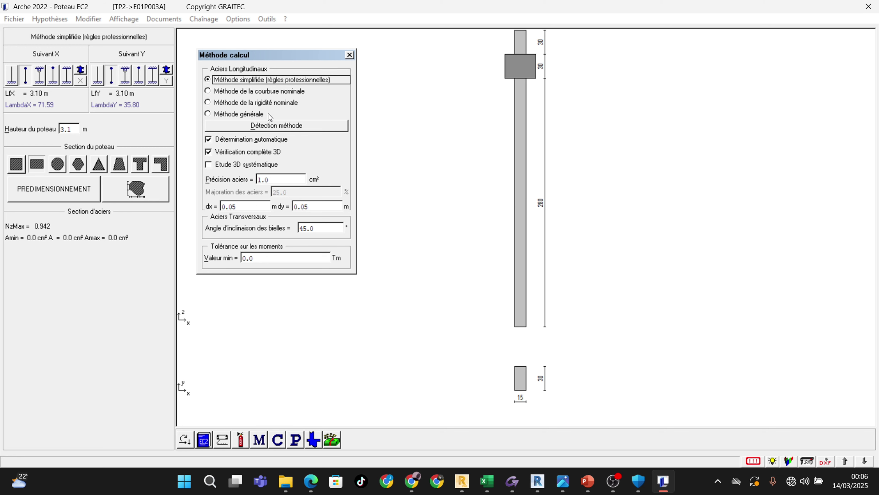
left_click_drag(290, 55, 289, 43)
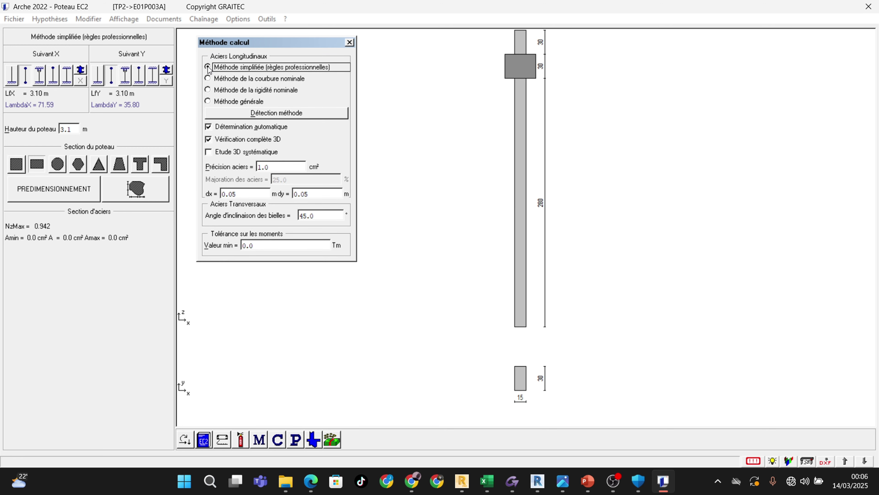
left_click(351, 42)
Review the minimum and maximum section dimensions and the maximum slenderness used for predimensioning
left_click(62, 19)
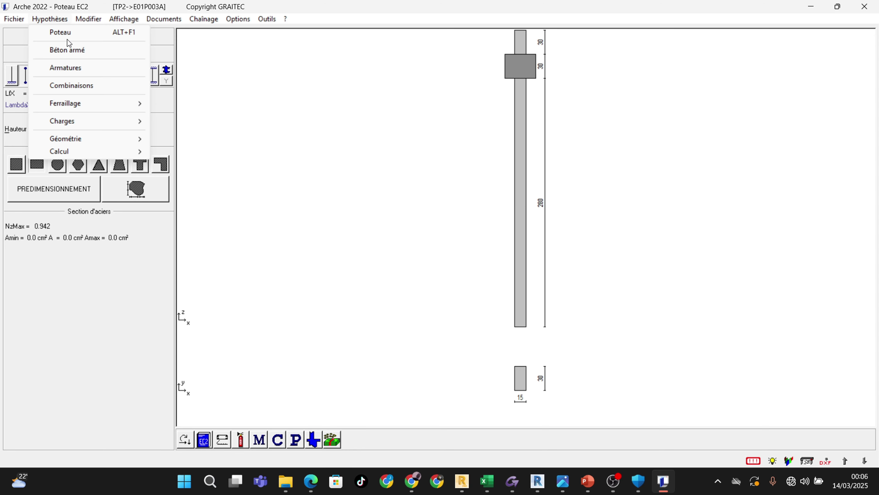
mouse_move(86, 152)
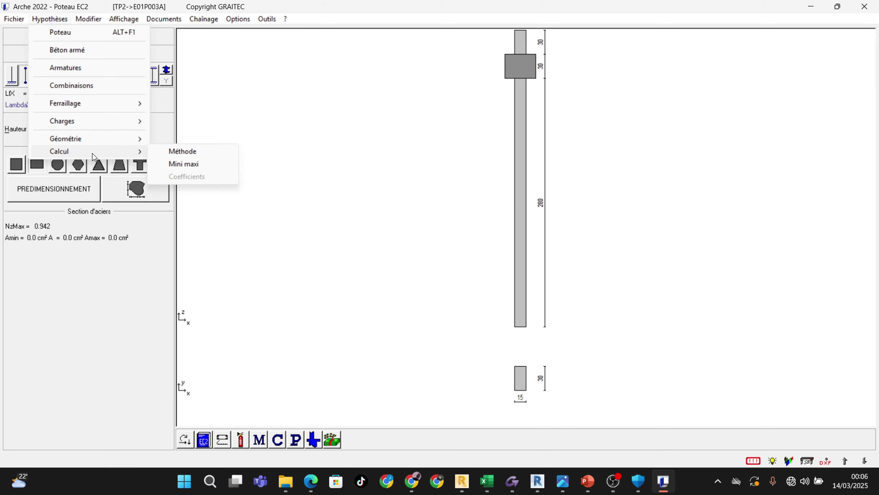
left_click(184, 164)
left_click_drag(157, 39, 359, 67)
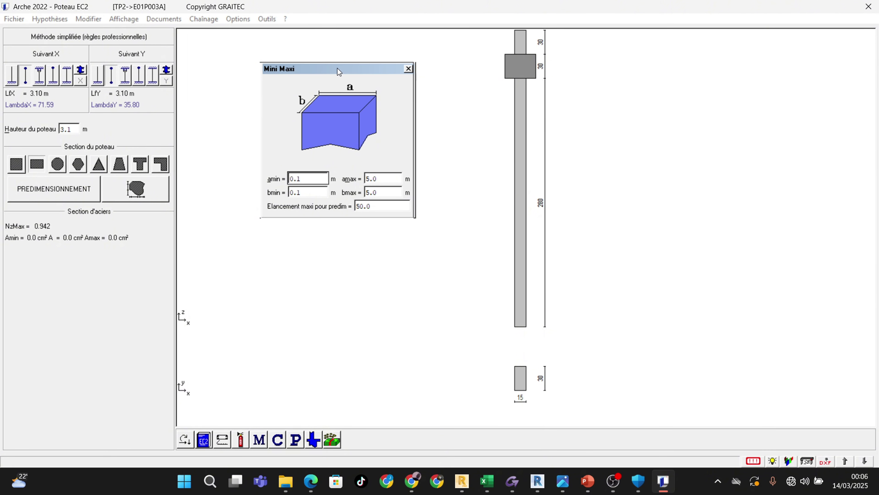
mouse_move(337, 68)
left_mouse_down()
mouse_move(303, 60)
mouse_move(324, 67)
mouse_move(300, 67)
left_mouse_up()
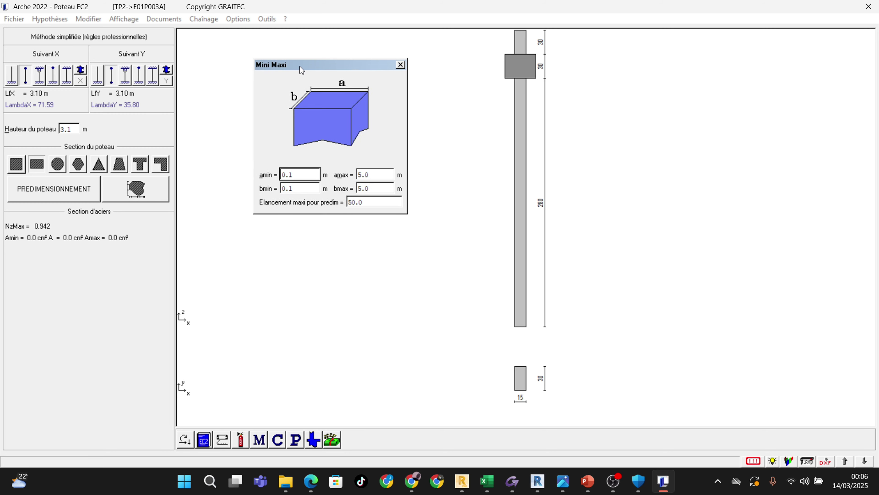
left_click(400, 65)
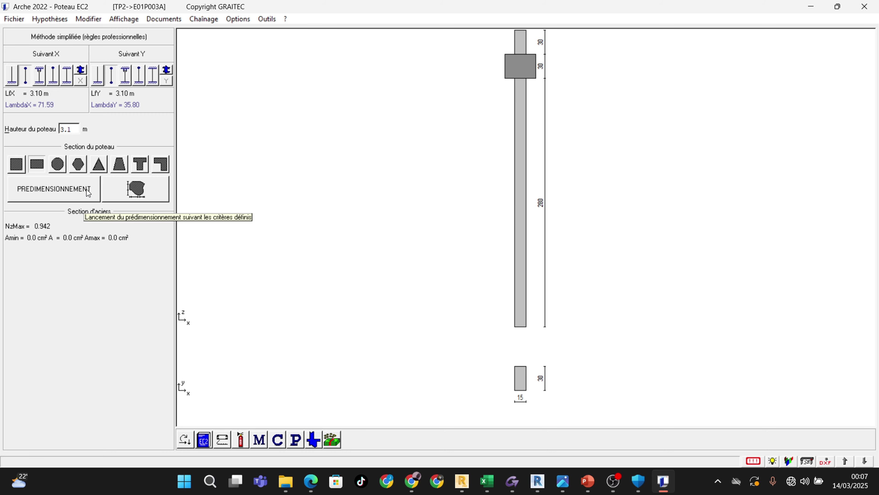
Check the rectangular section's a and b dimensions and its chamfer option
left_click(128, 198)
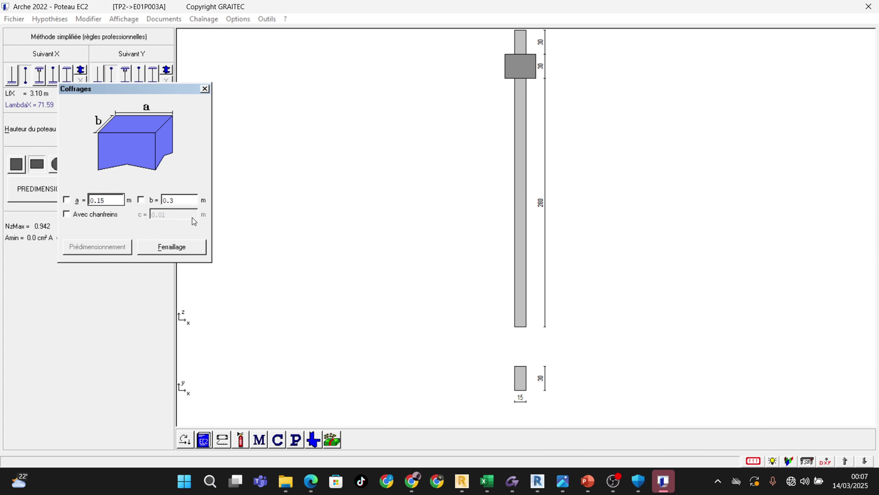
left_click(204, 89)
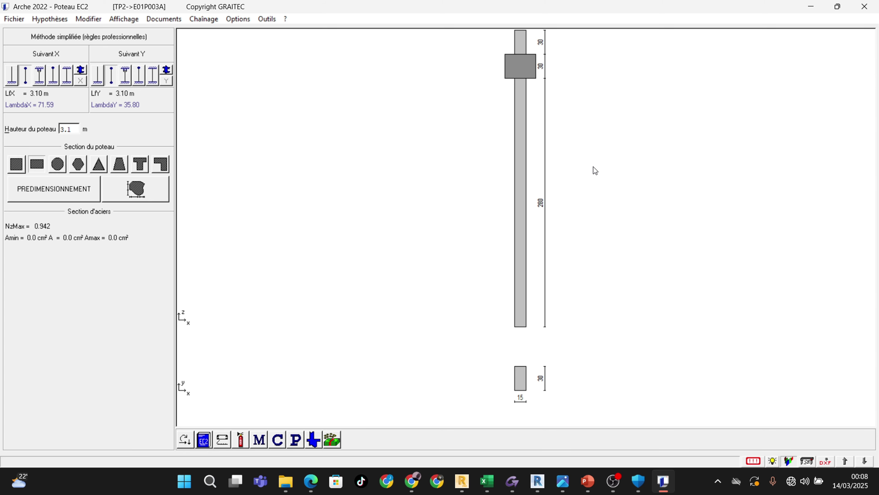
left_click(807, 464)
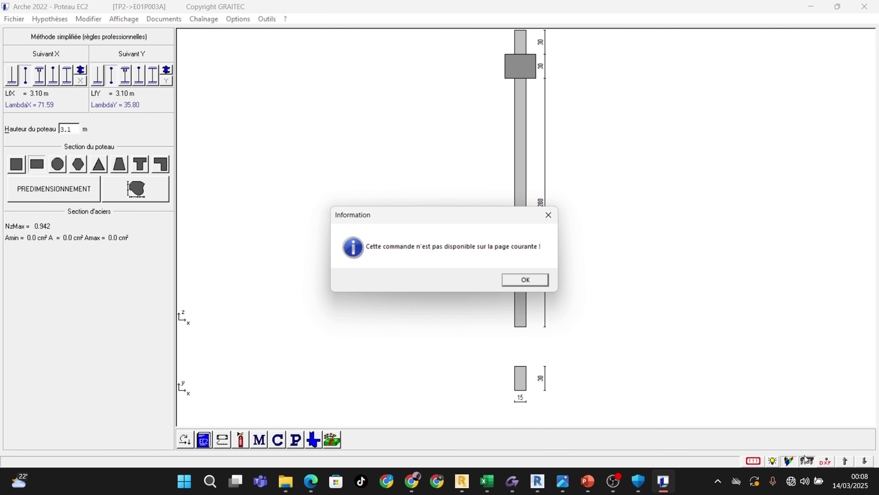
left_click(551, 219)
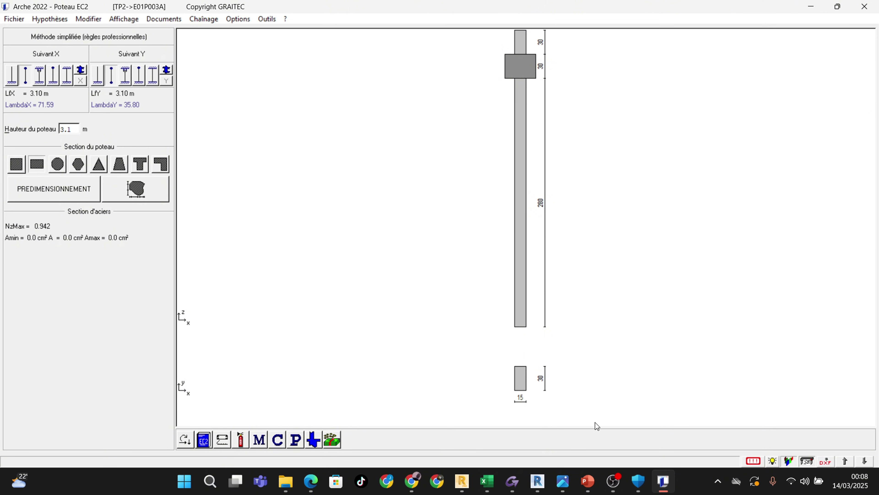
Switch to the Excel predimensioning workbook and, in the poteaux sheet, set the column thickness b to 0,15 m and width h to 0,30 m
mouse_move(481, 474)
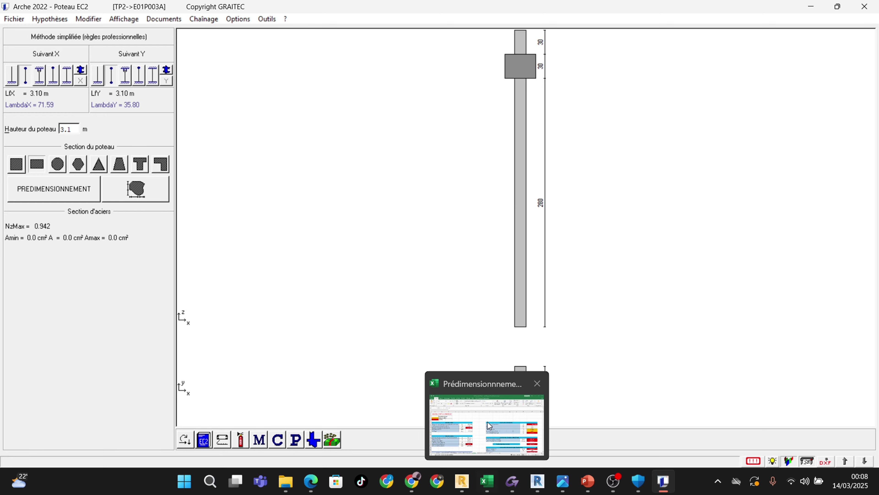
left_click(488, 424)
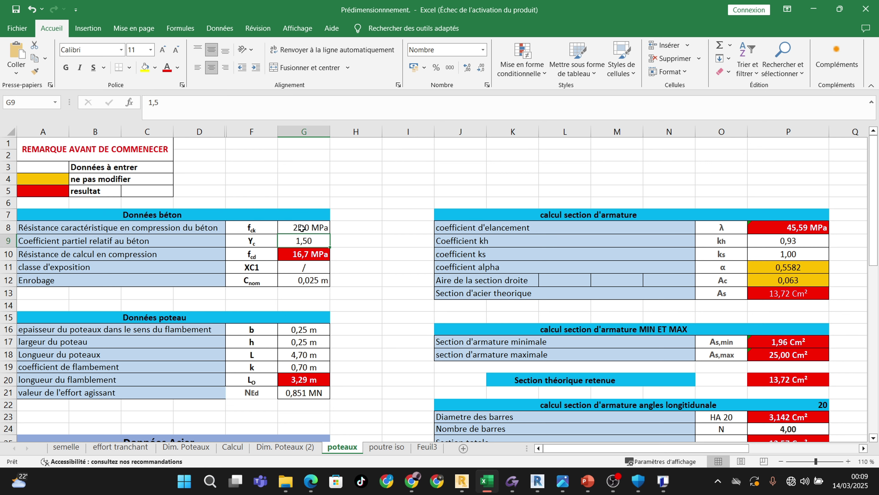
scroll(202, 225, "down", 1)
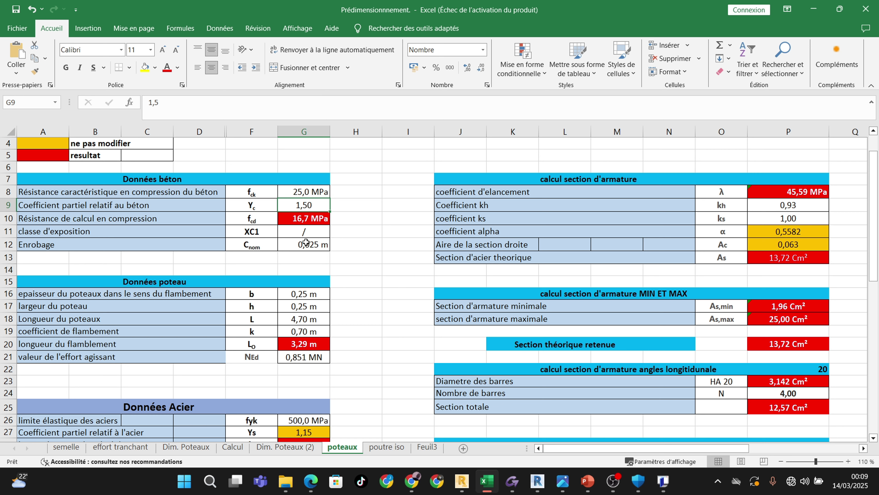
left_click(303, 294)
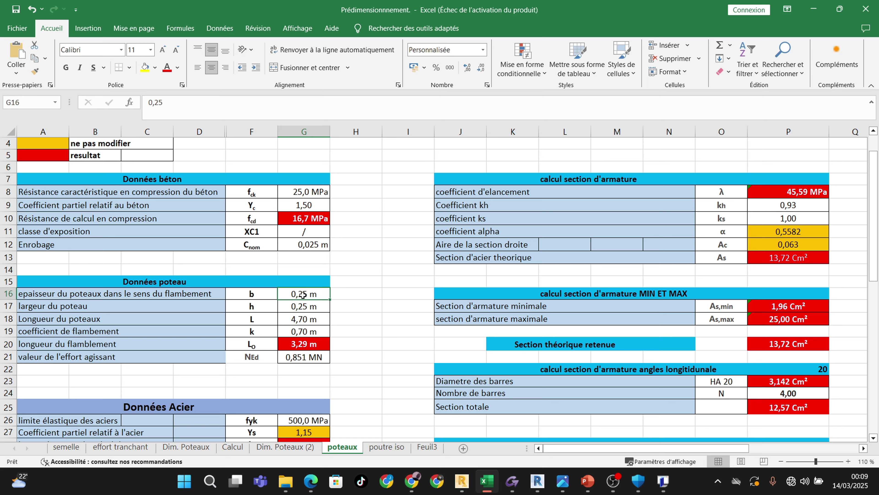
type("0,15")
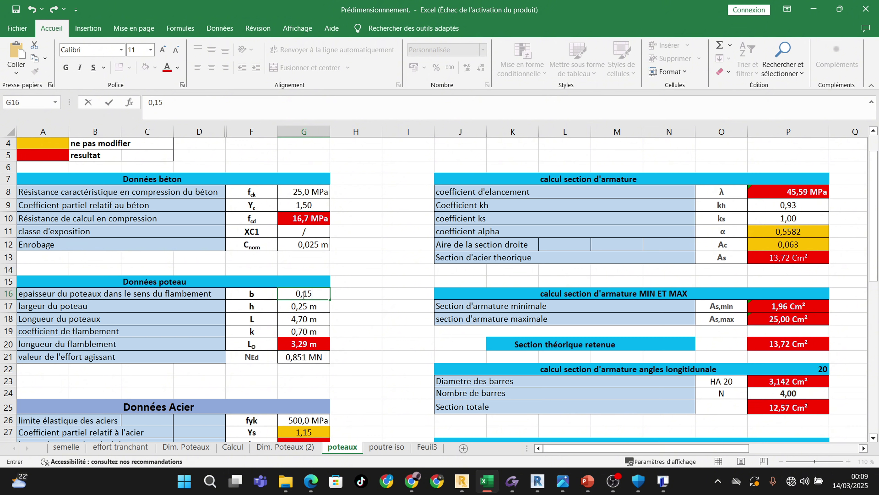
left_click(312, 307)
type("0,")
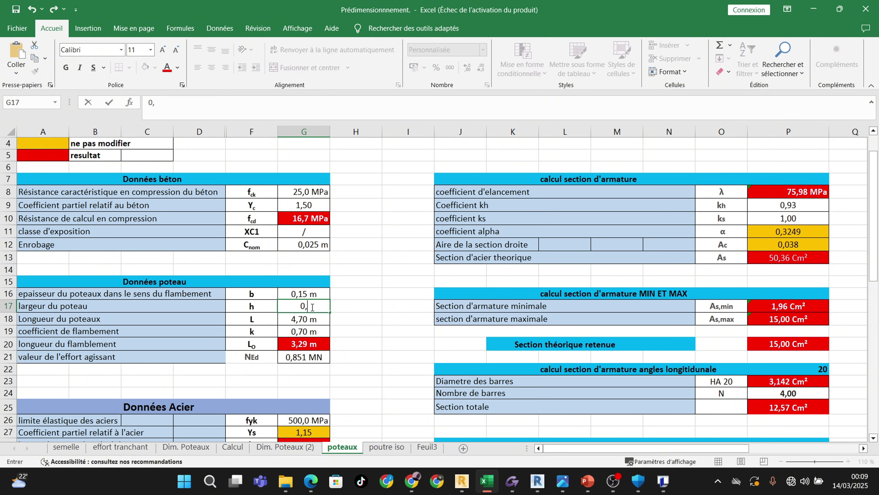
type("3")
left_click(341, 307)
Set the column length L to 3 m and the buckling coefficient k to 1 in the column data
left_click(306, 318)
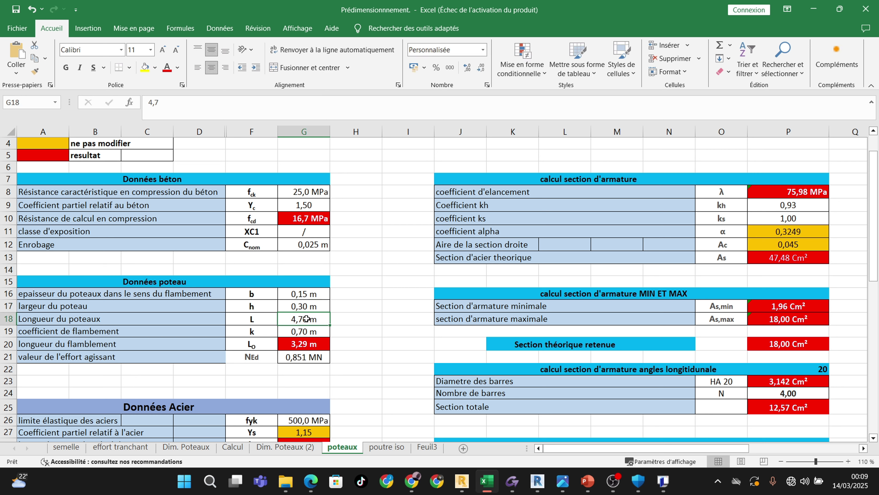
type("3")
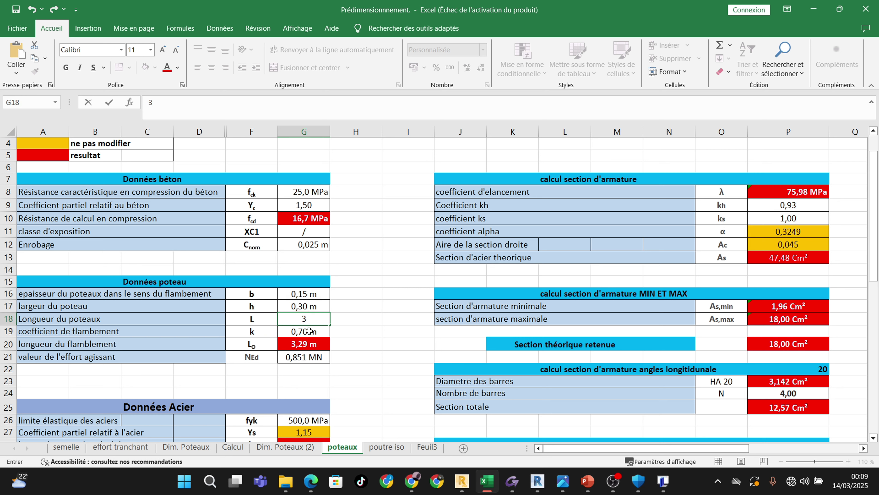
left_click(309, 331)
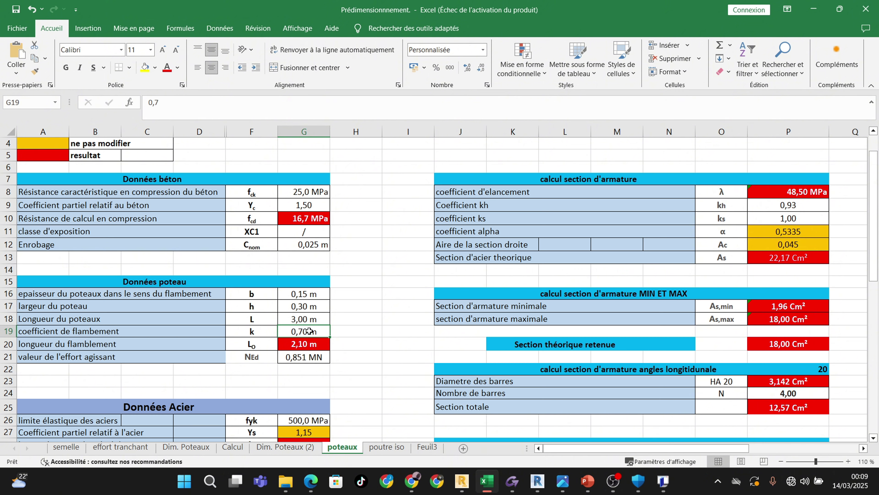
type("1")
left_click(358, 332)
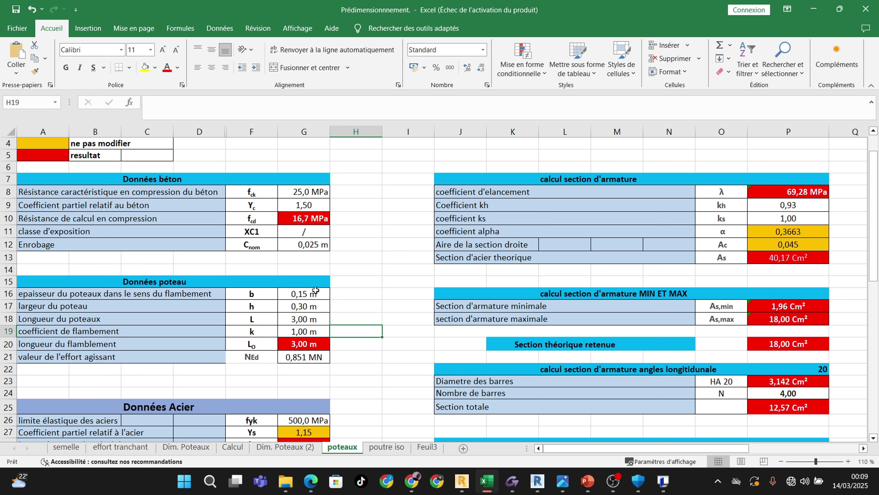
Set the acting force NEd in the column data to 0,180 MN
left_click(301, 358)
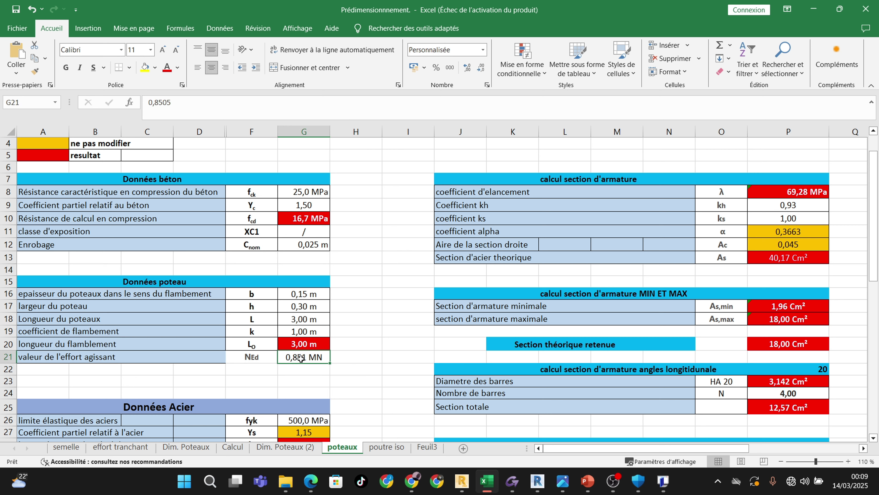
type("0,")
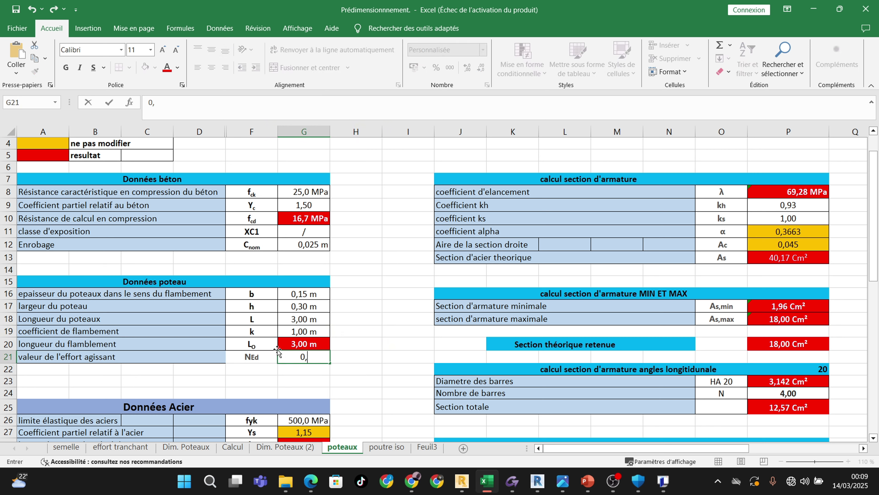
type("180")
key("Return")
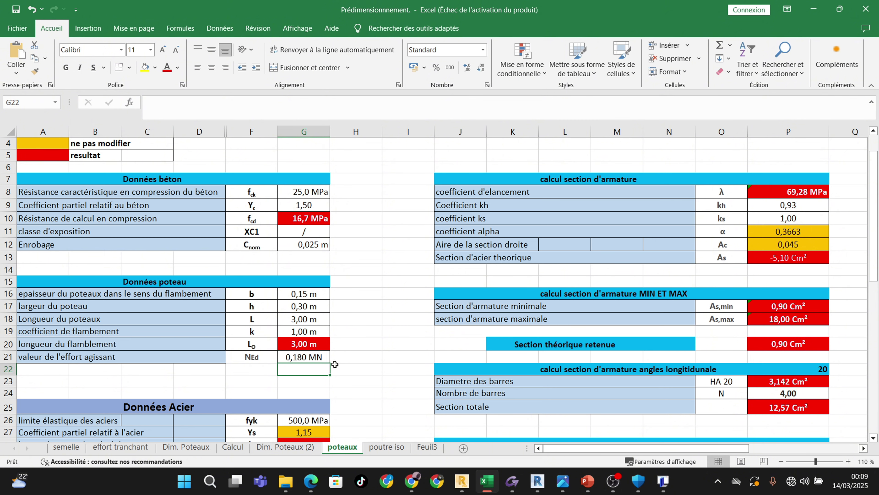
Set the bar diameter in the first corner longitudinal reinforcement table to HA 8
scroll(333, 355, "down", 1)
scroll(334, 355, "up", 1)
scroll(647, 275, "down", 1)
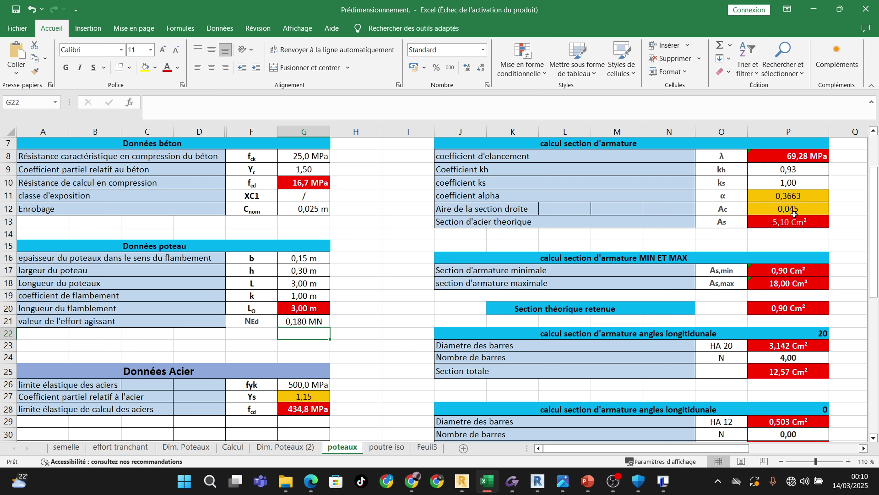
scroll(793, 245, "down", 1)
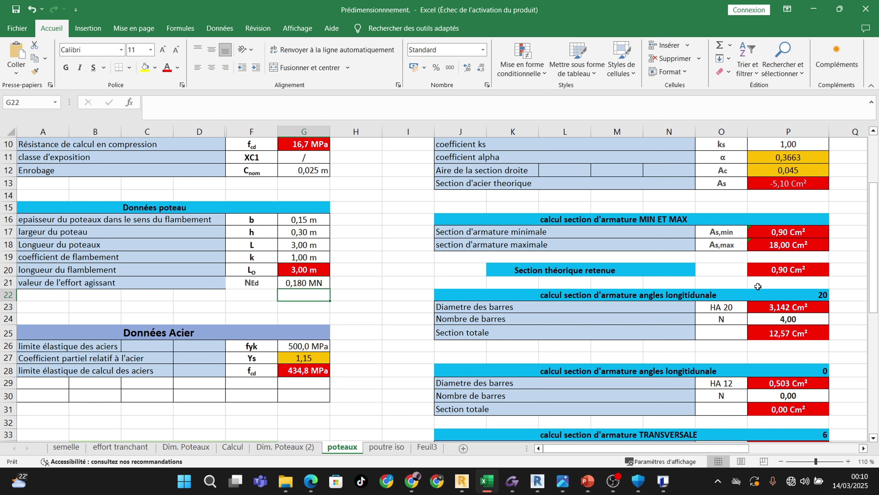
left_click(741, 306)
left_click(751, 306)
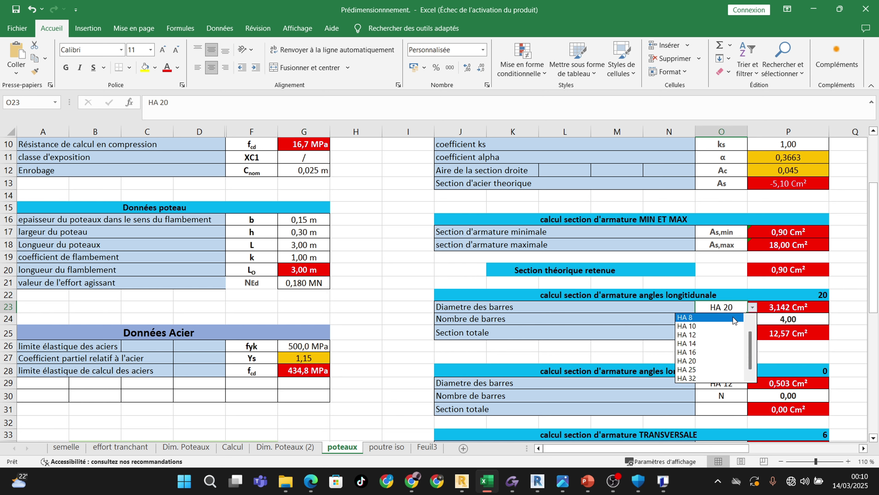
left_click(727, 318)
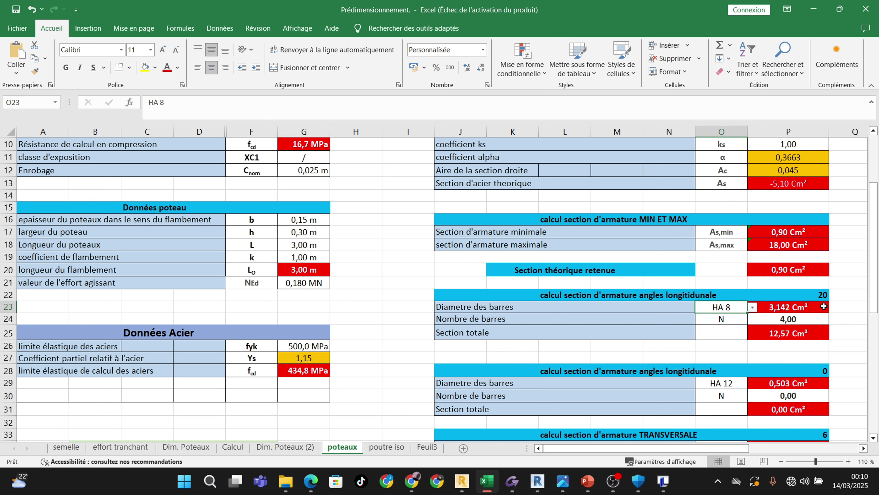
left_click(806, 307)
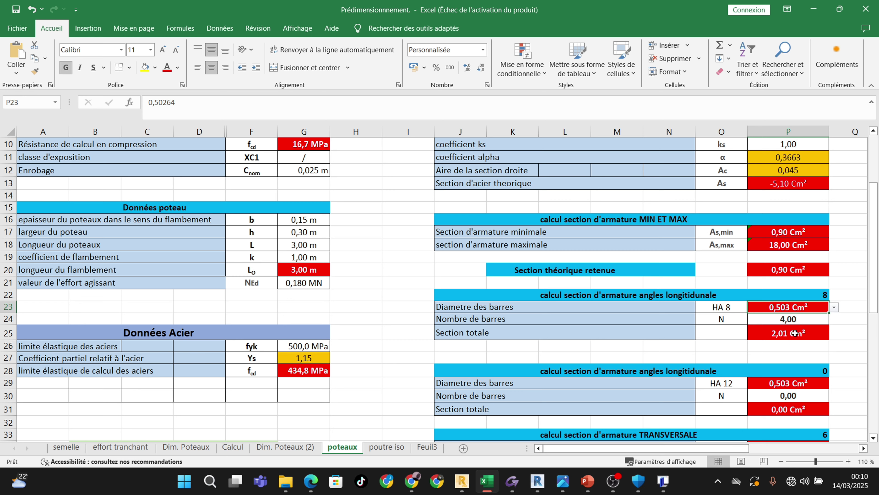
Review the transverse reinforcement, the total retained steel and the column's resistance verification
scroll(791, 341, "down", 2)
scroll(794, 332, "up", 1)
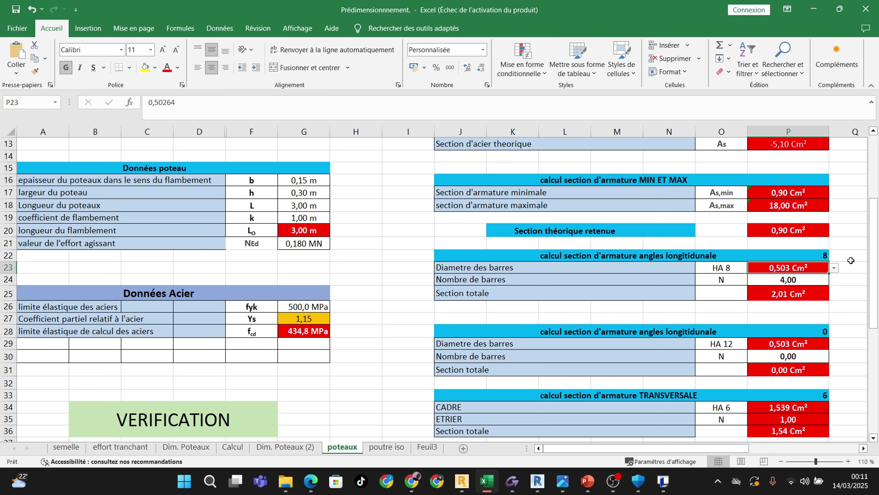
scroll(814, 289, "down", 1)
scroll(703, 308, "down", 2)
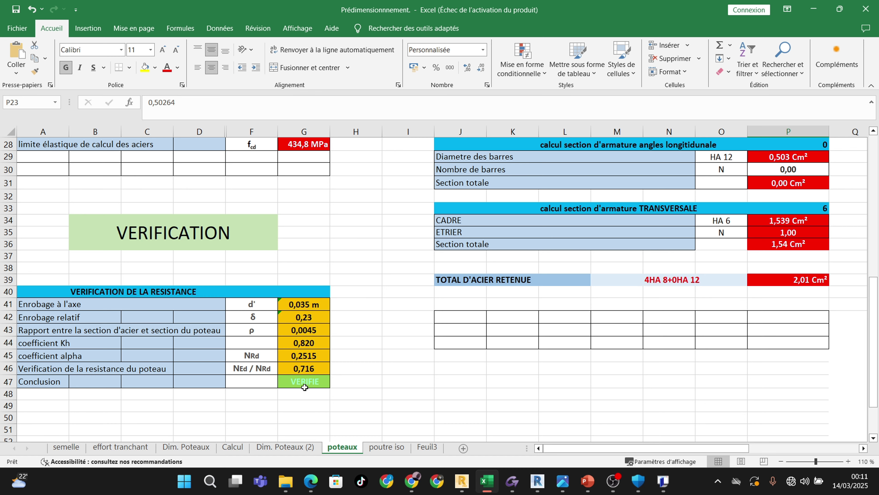
scroll(309, 368, "up", 1)
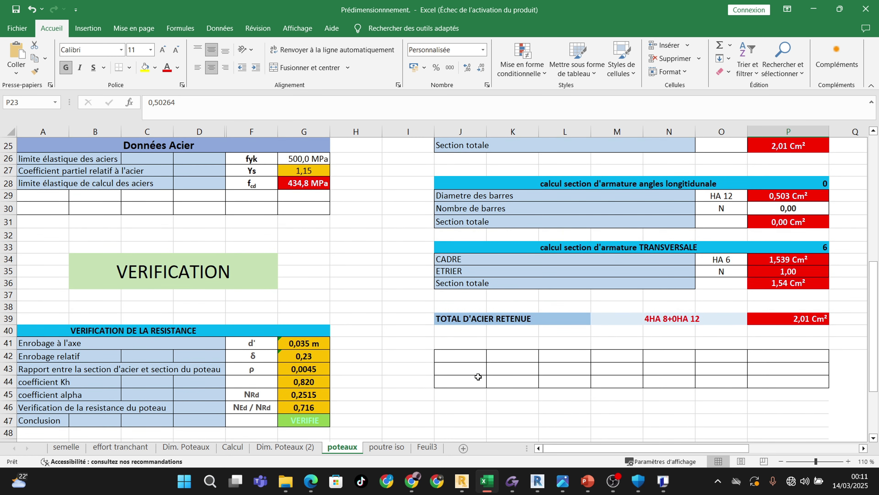
Switch to Arche Poteau and set the permanent axial load N at the column head to 13.33 T, checking the Excel column data first
left_click(664, 481)
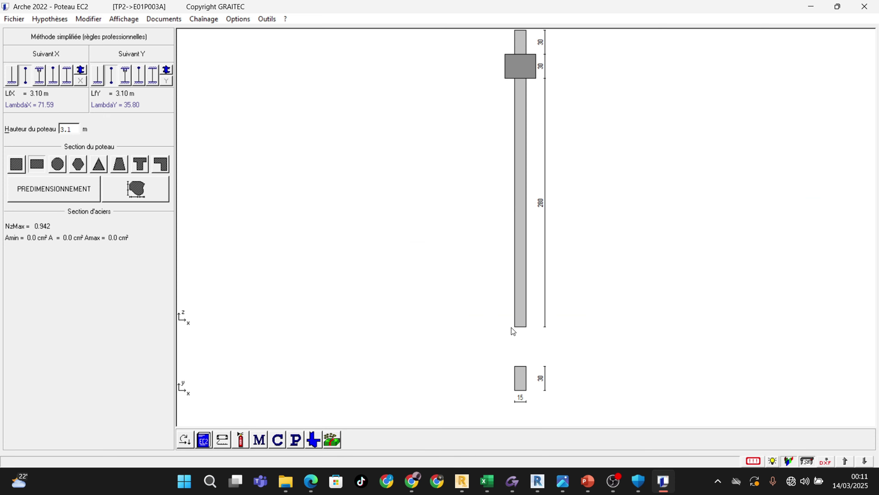
left_click(50, 19)
left_click(66, 63)
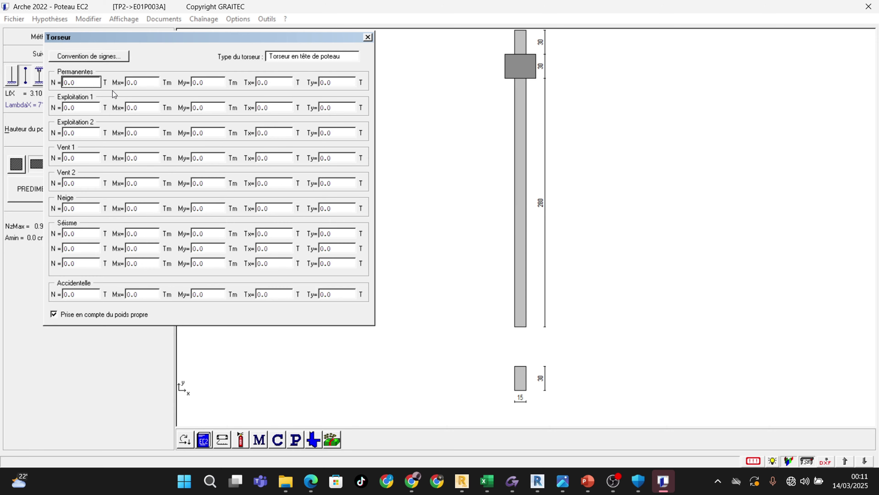
left_click(493, 480)
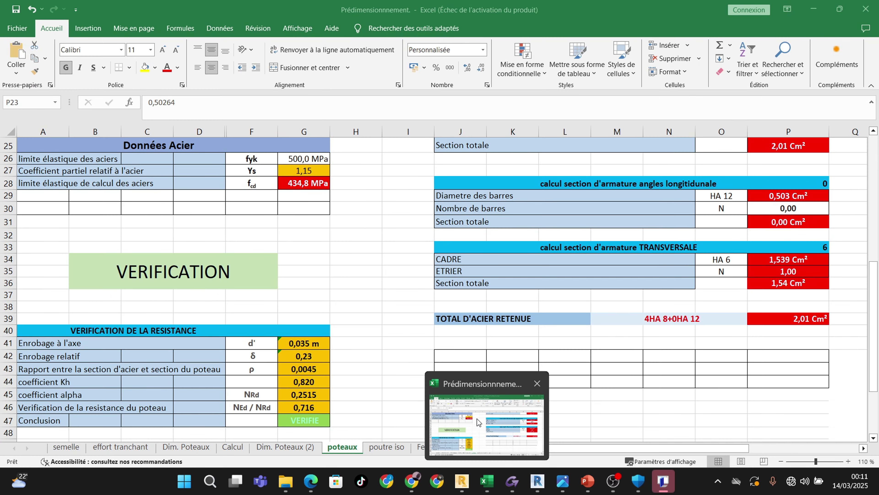
scroll(310, 286, "up", 3)
scroll(306, 281, "up", 2)
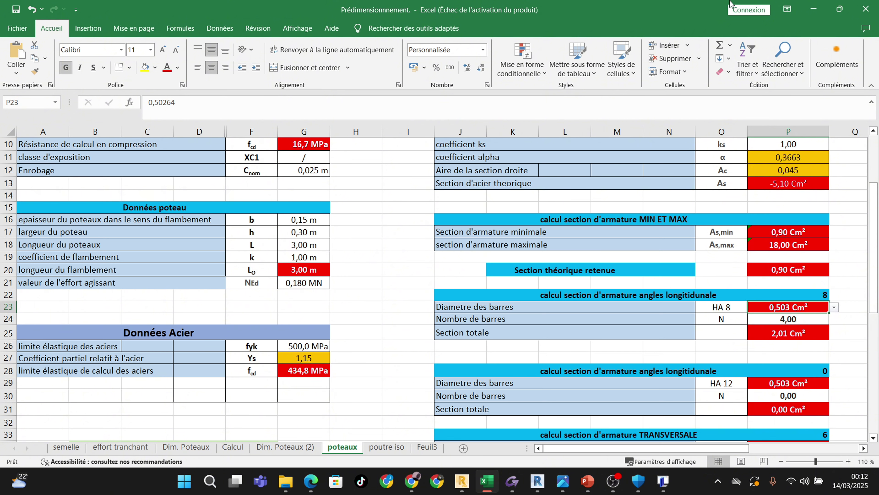
left_click(813, 9)
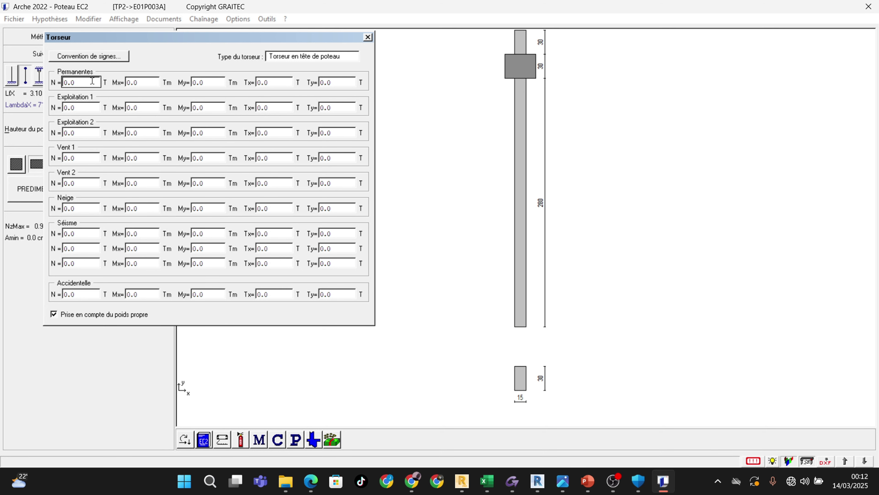
double_click(91, 81)
type("13.33")
left_click(368, 36)
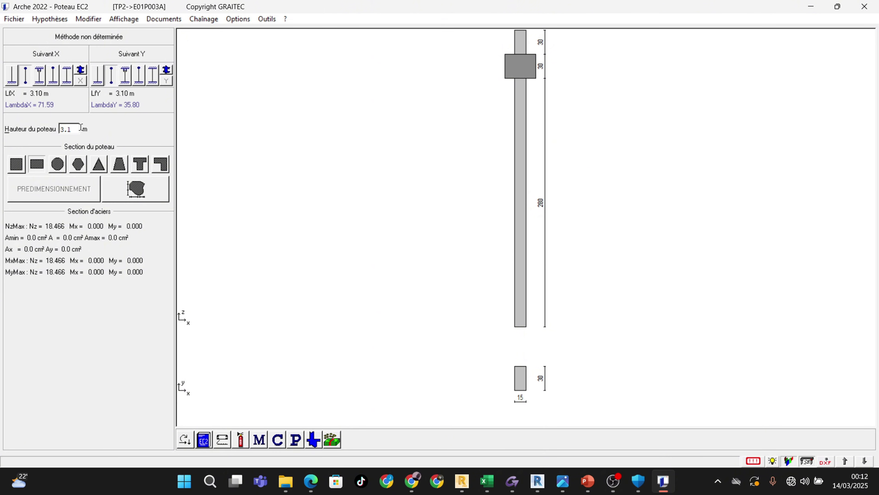
Set the column height to 3 m
double_click(81, 127)
type("3")
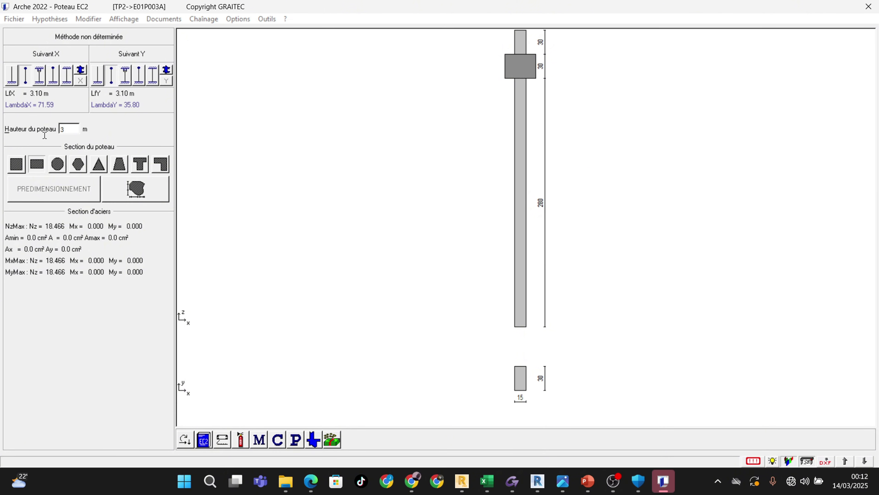
key("Return")
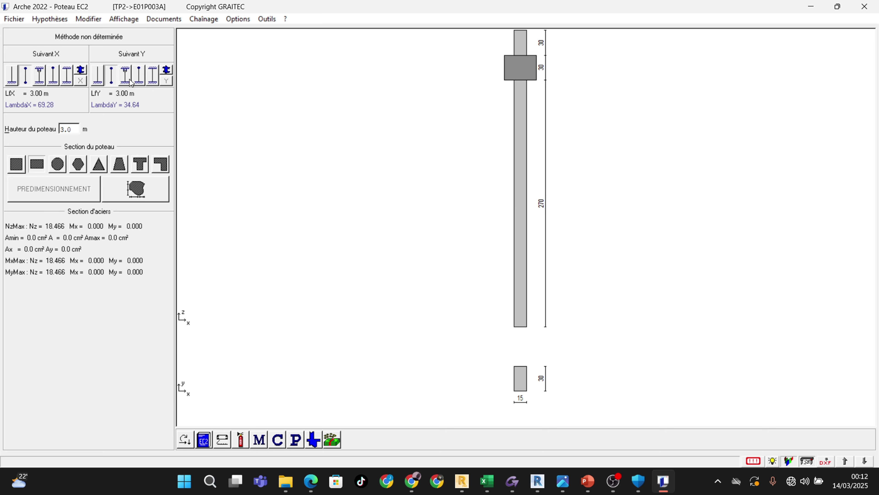
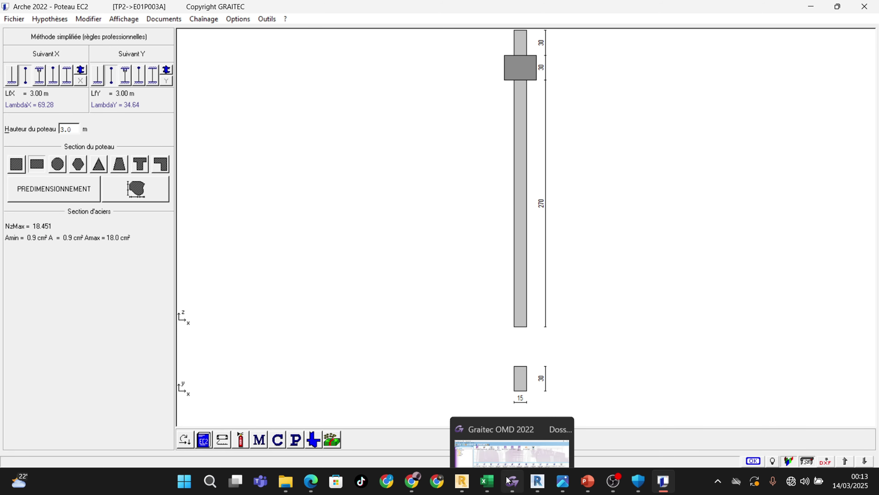
Switch to the Excel workbook to compare its minimum and maximum steel sections with the Arche results, and return to Arche Poteau
mouse_move(481, 486)
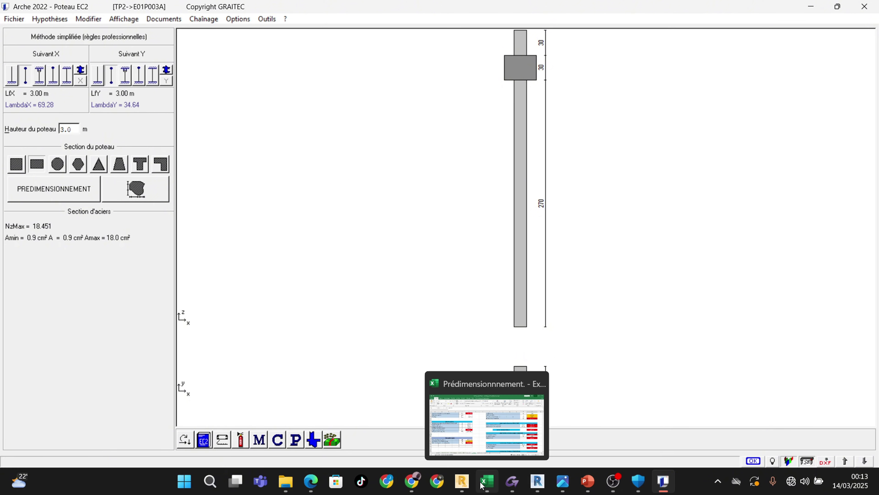
left_click(486, 424)
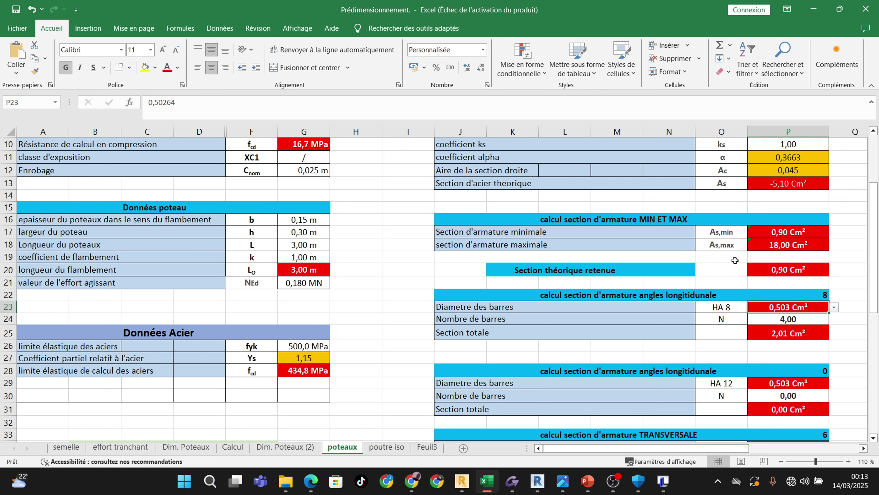
left_click(814, 9)
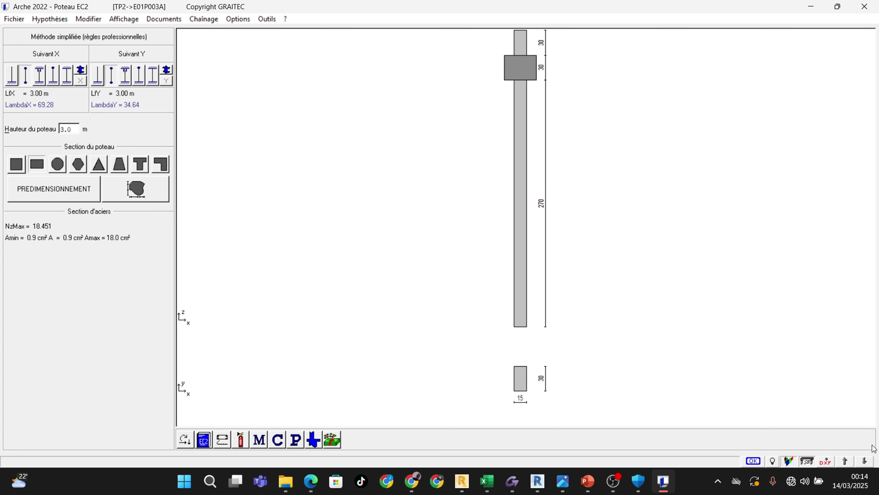
View the column's reinforcement cage in 3D from several angles in OMD Vision, and close the 3D view
left_click(788, 462)
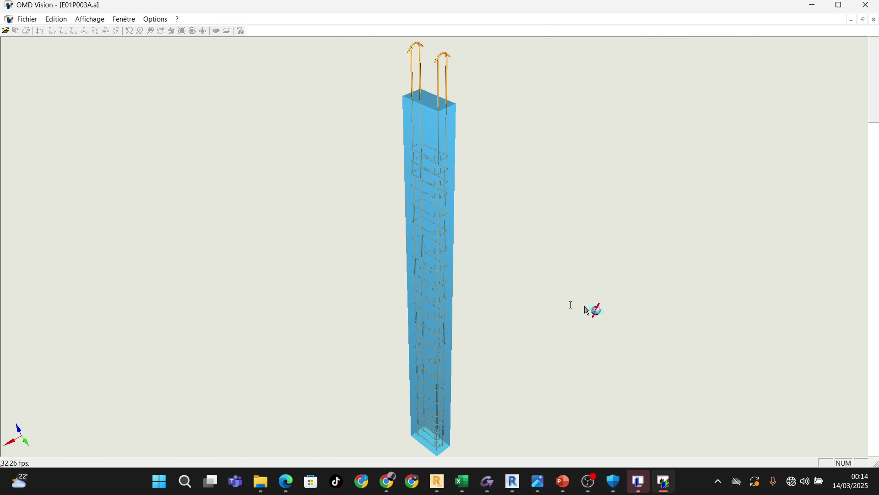
left_click_drag(585, 304, 492, 298)
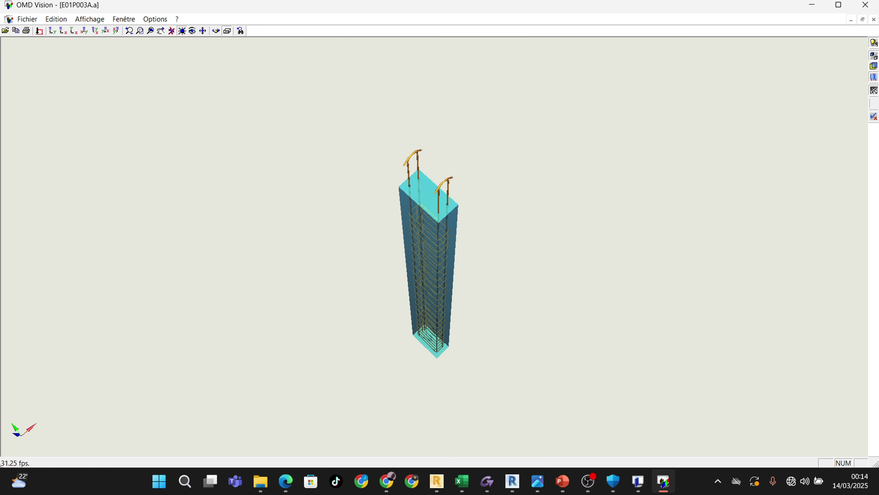
left_click_drag(429, 298, 540, 222)
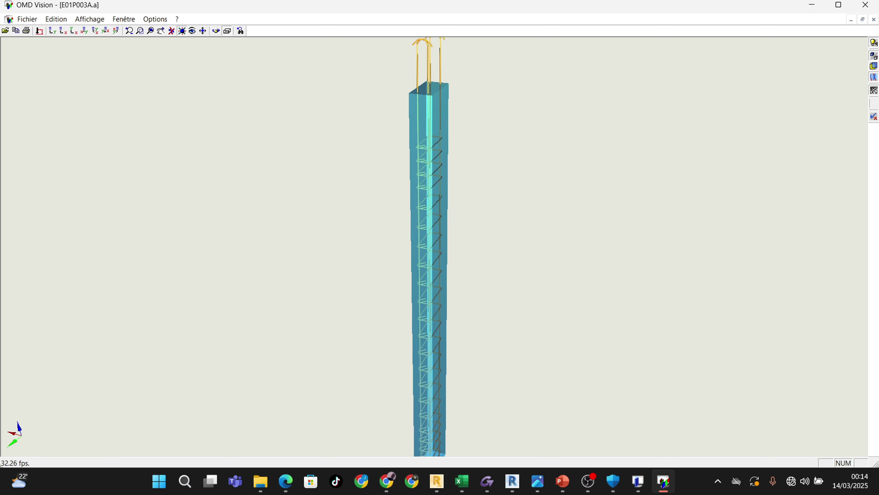
left_click_drag(588, 115, 707, 113)
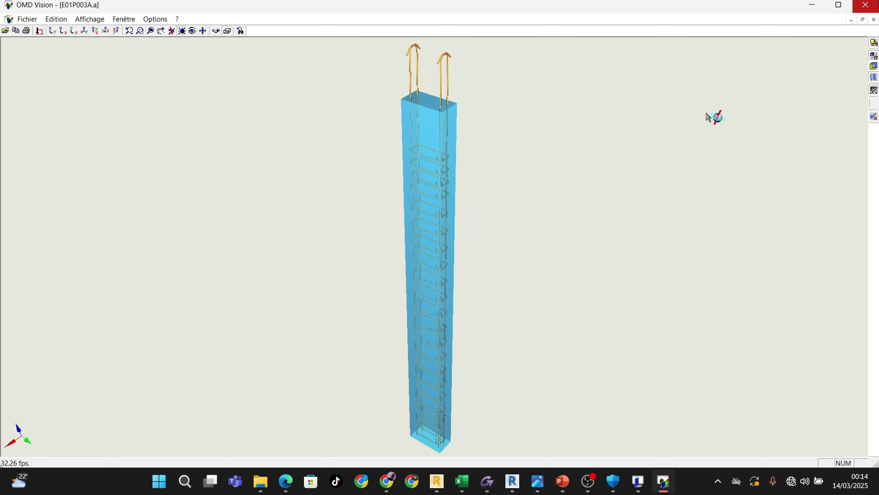
left_click(872, 4)
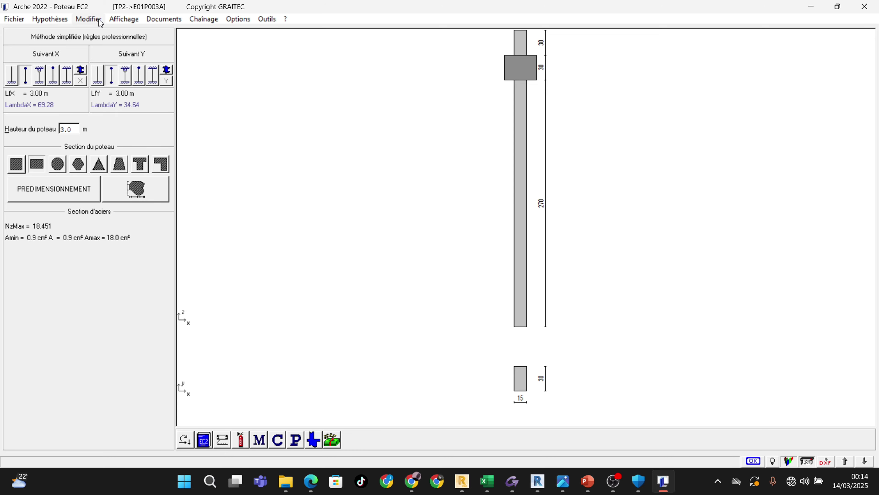
Display the column's interactive reinforcement plan and examine the bar schedule, elevation and cross-sections
left_click(121, 20)
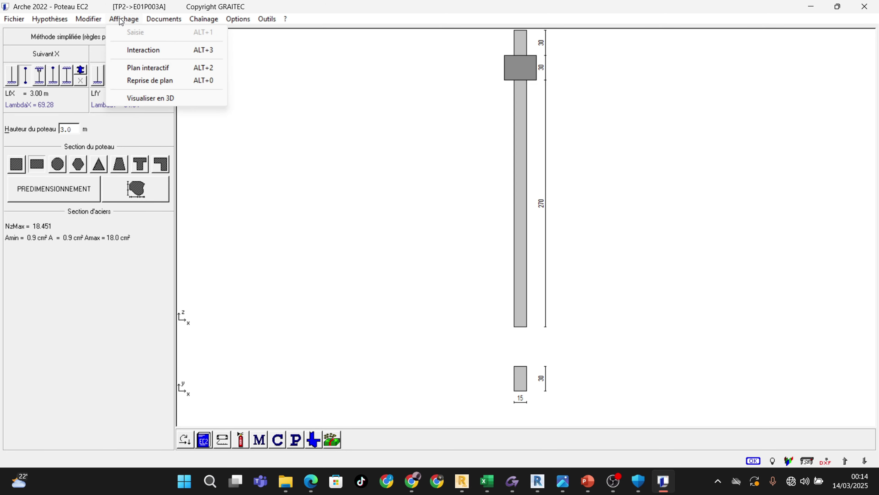
left_click(158, 68)
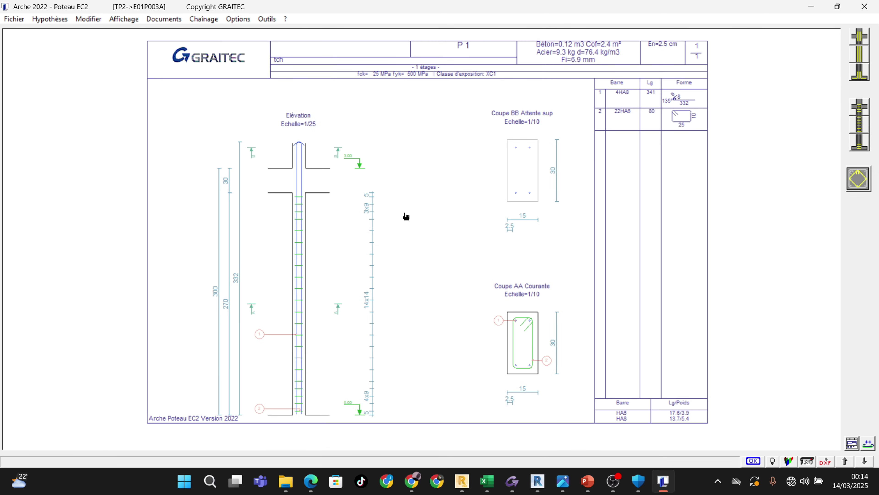
scroll(348, 196, "up", 1)
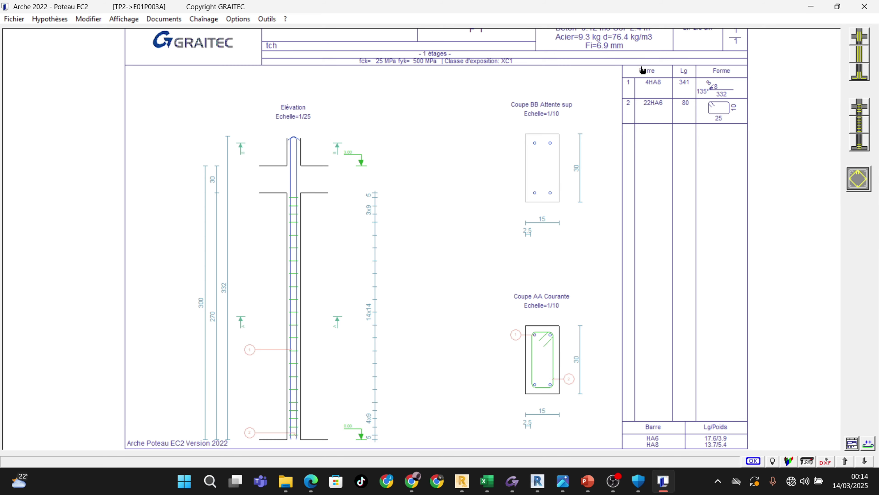
left_click_drag(643, 71, 643, 85)
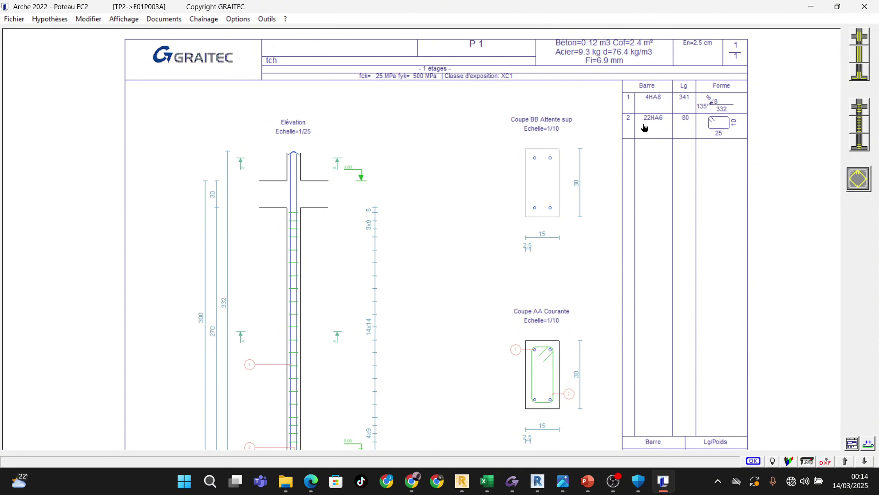
scroll(298, 224, "up", 1)
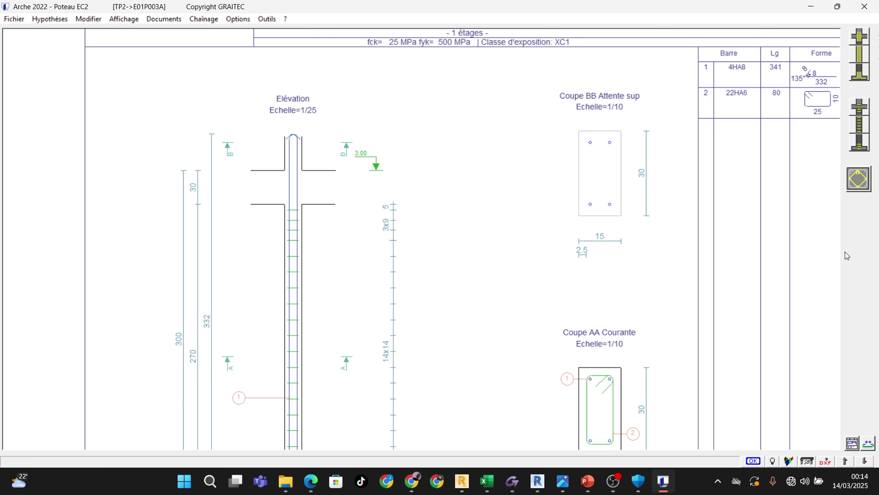
scroll(609, 260, "down", 2)
scroll(585, 289, "up", 1)
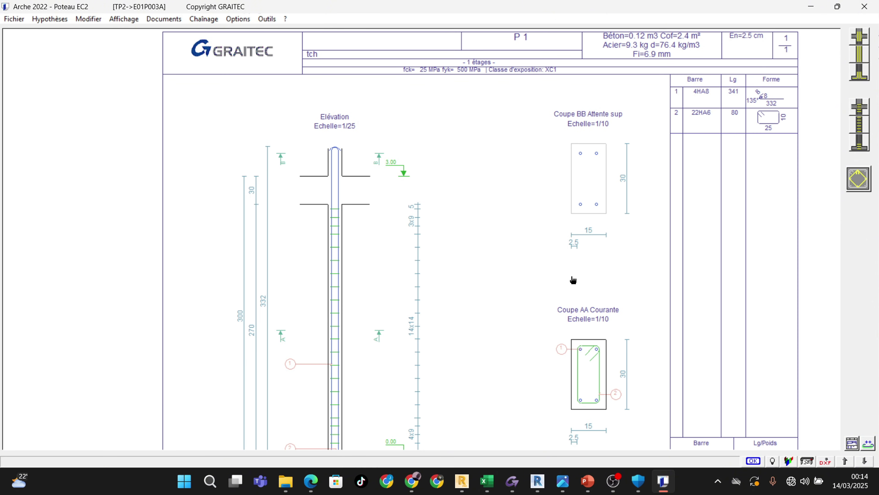
left_click_drag(573, 279, 557, 280)
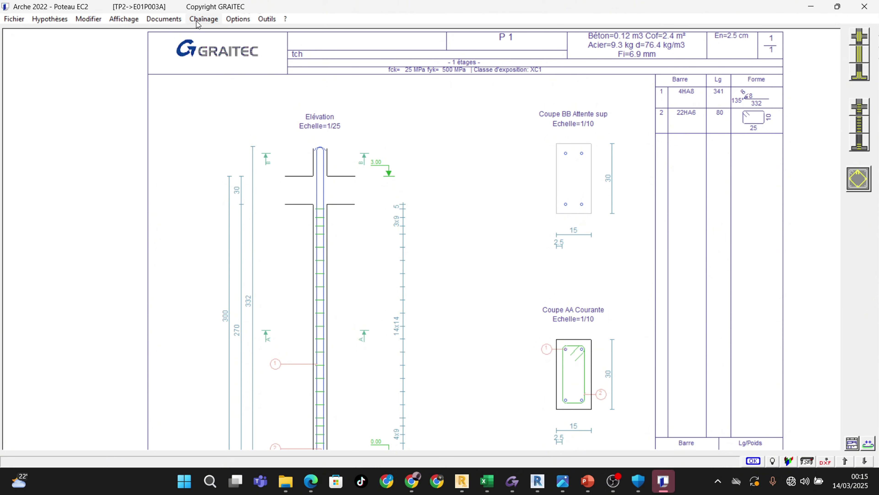
Export the reinforcement plan as a DXF file named poteaux to the desktop (Bureau)
left_click(164, 19)
left_click(177, 86)
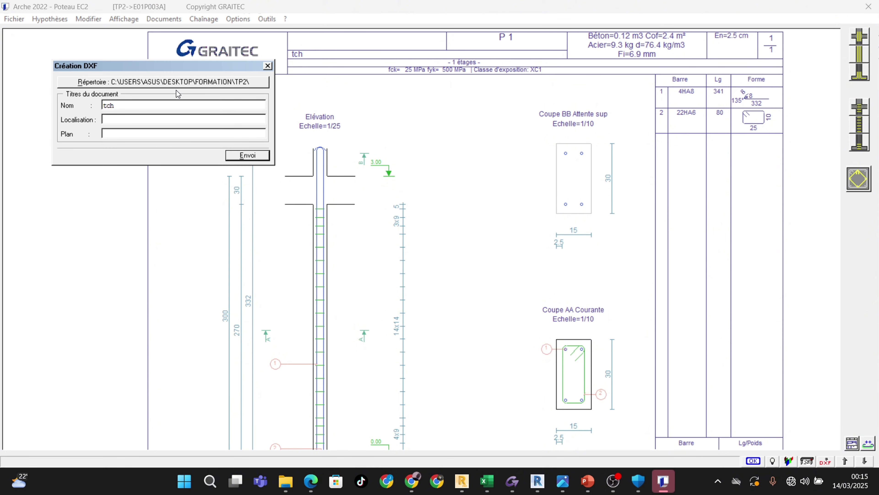
left_click(199, 82)
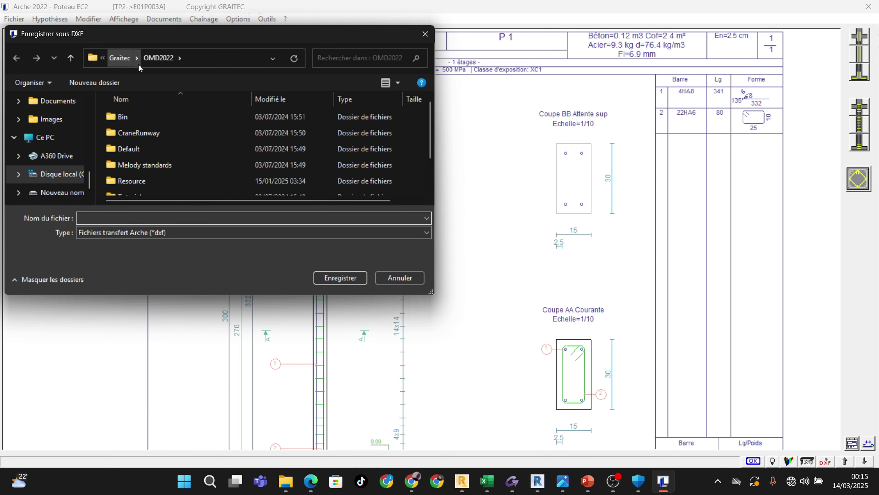
scroll(56, 135, "up", 5)
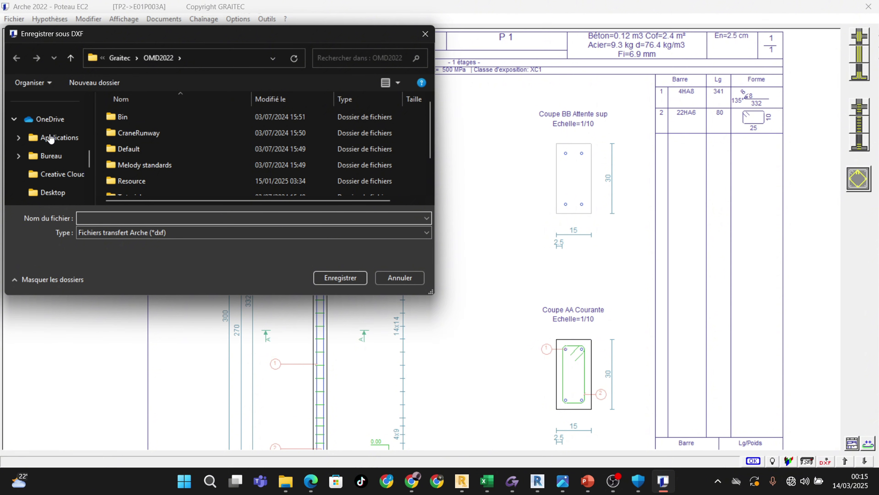
scroll(52, 140, "down", 5)
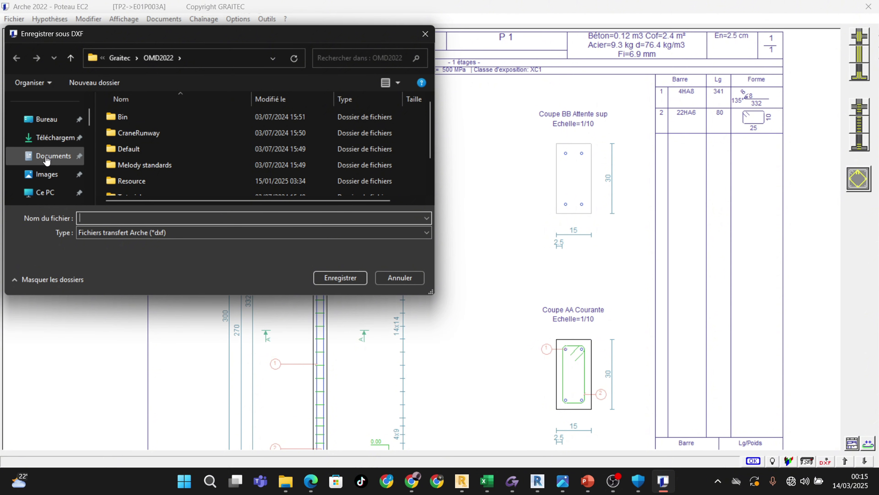
scroll(47, 160, "up", 1)
left_click(47, 159)
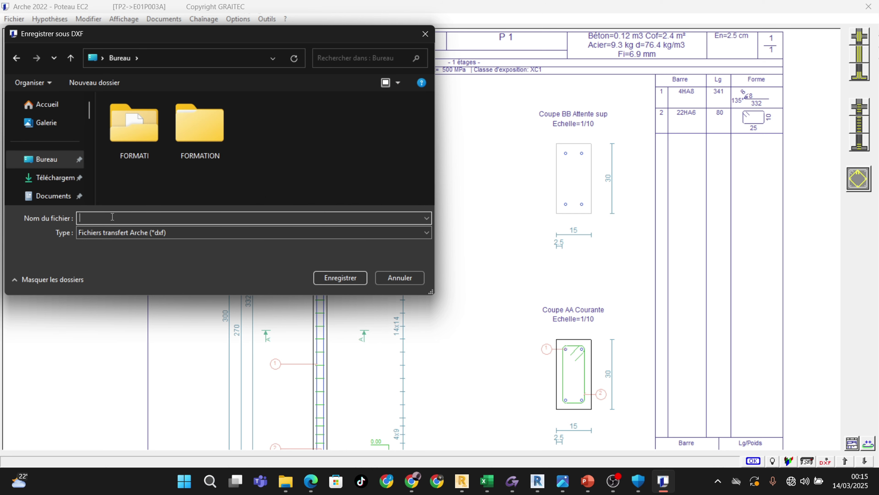
left_click(113, 217)
type("poteaux")
left_click(347, 277)
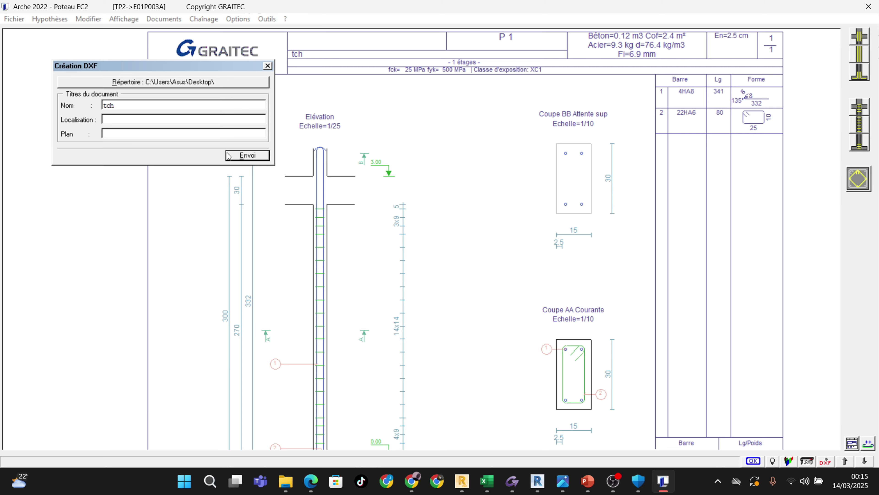
left_click(239, 155)
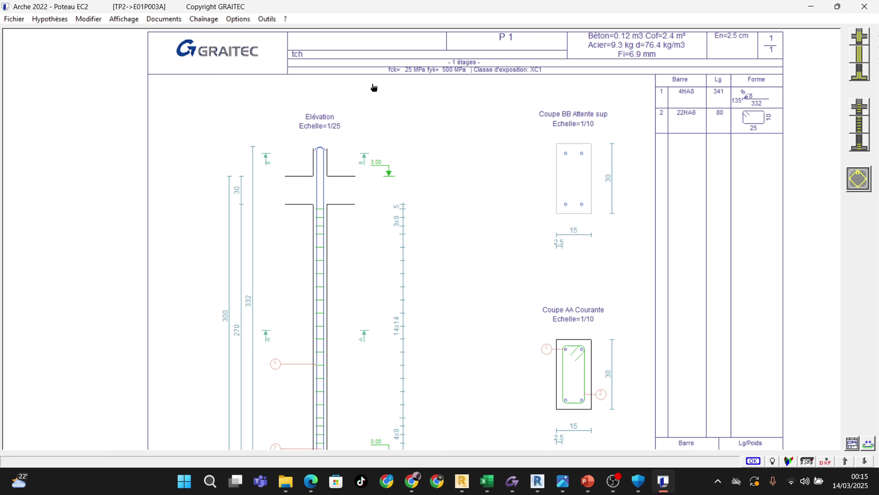
Minimise the open windows, open poteaux01.DXF from the desktop with AutoCAD as the permanent default application, and decline the read-only opening
left_click(812, 6)
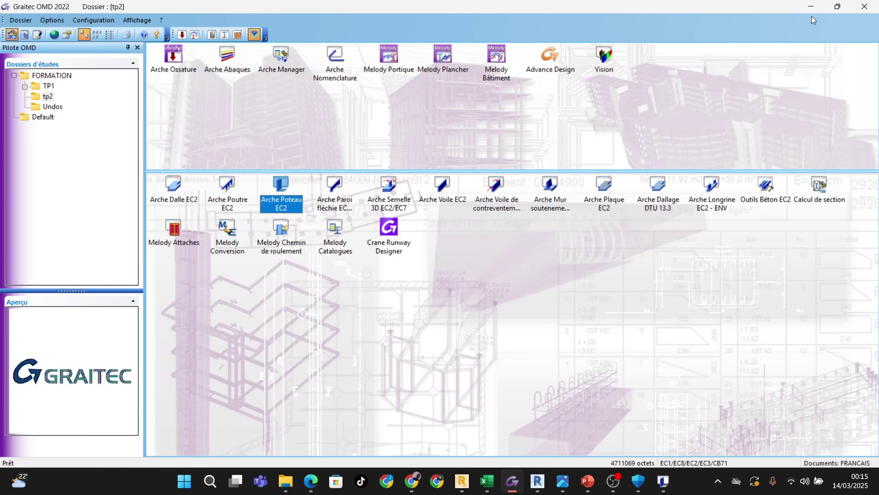
left_click(813, 9)
left_click(814, 9)
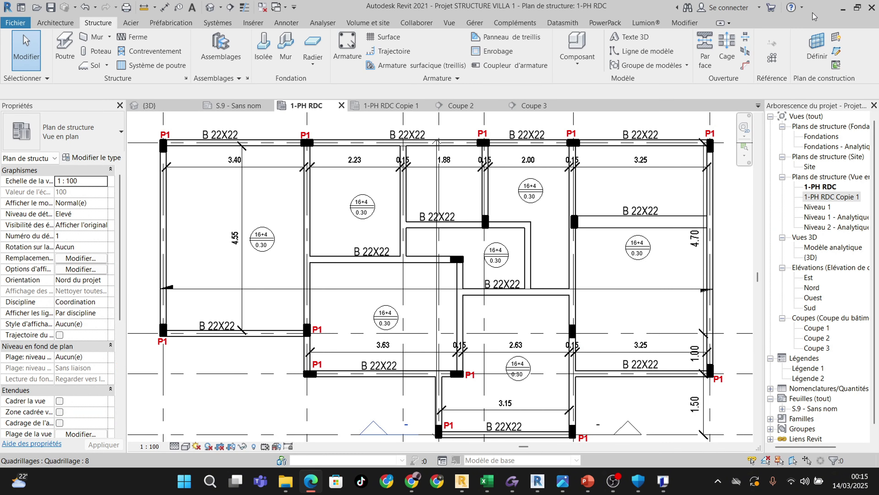
left_click(843, 8)
left_click(820, 7)
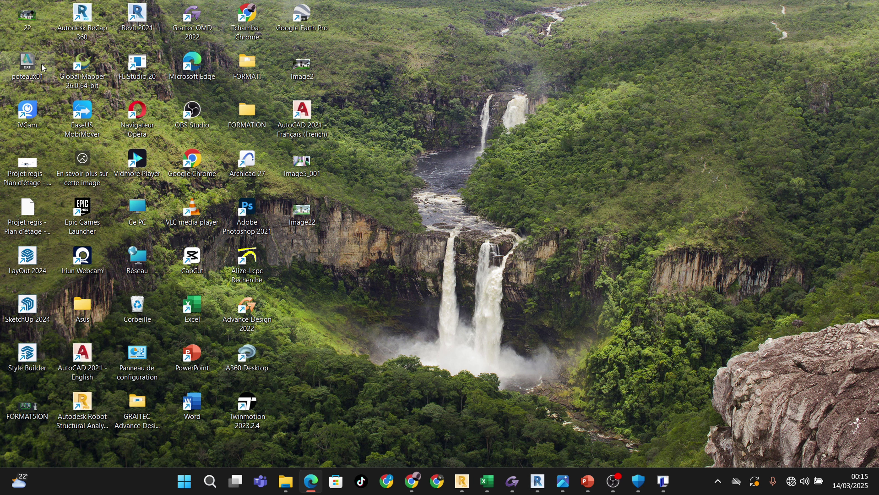
double_click(25, 63)
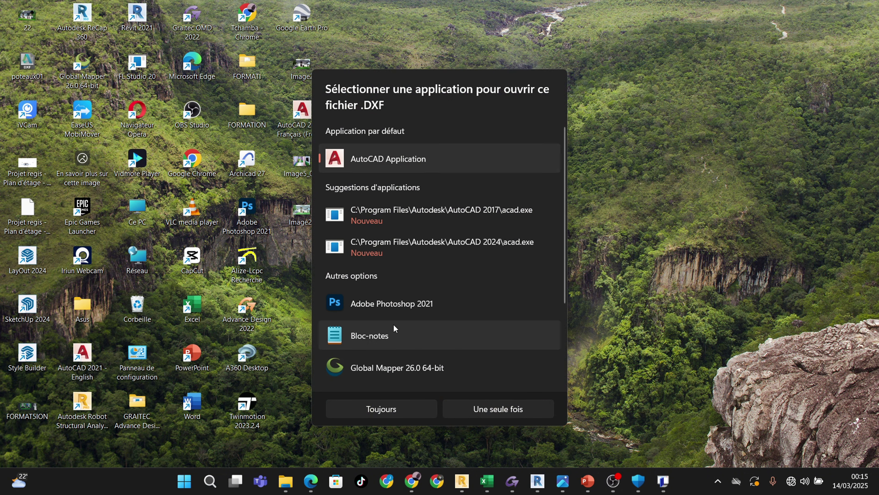
left_click(388, 410)
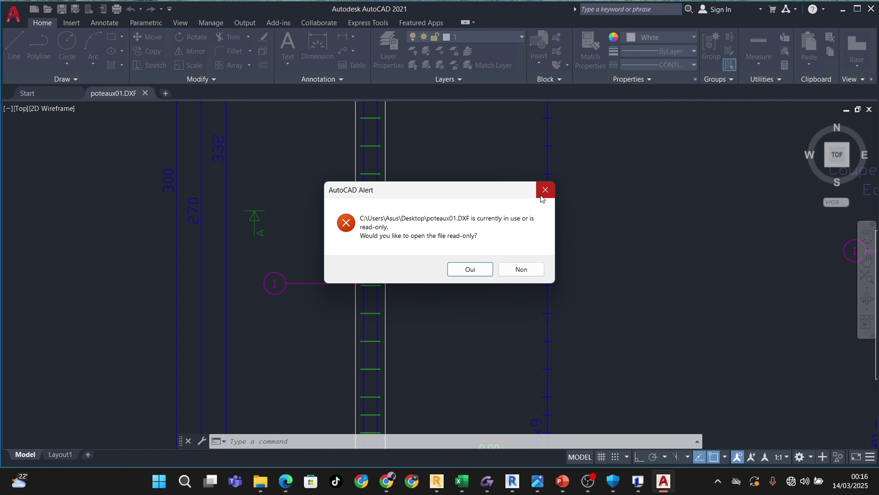
left_click(518, 272)
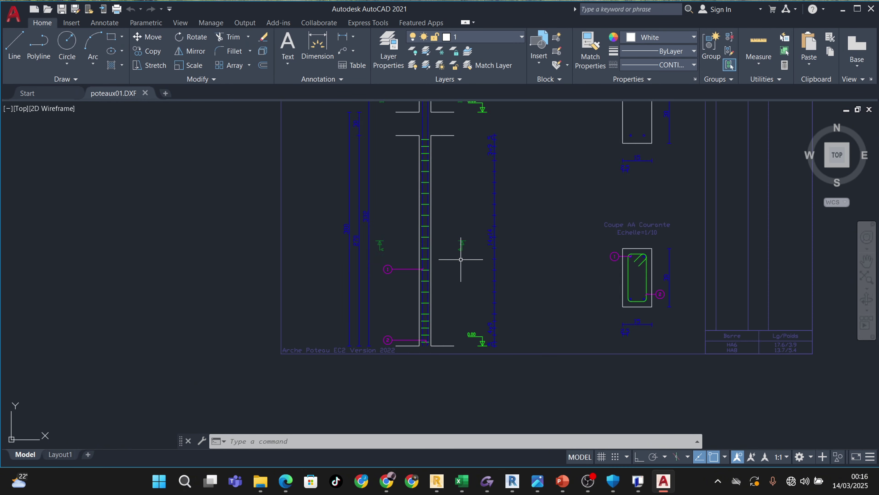
Examine the title block and bar schedule of the exported column plan in AutoCAD
scroll(461, 259, "down", 2)
scroll(497, 249, "up", 3)
scroll(477, 276, "down", 4)
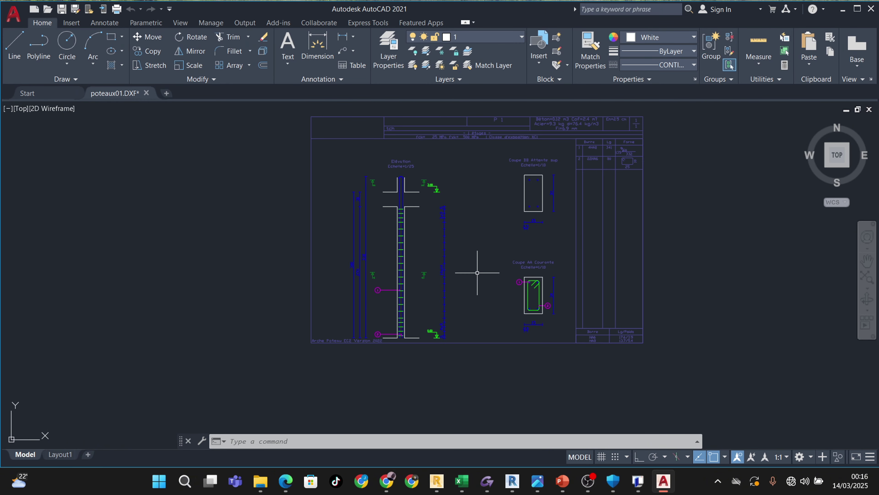
middle_click_drag(473, 279, 458, 294)
scroll(548, 187, "up", 3)
middle_click_drag(479, 218, 469, 233)
scroll(379, 136, "up", 2)
left_click(380, 125)
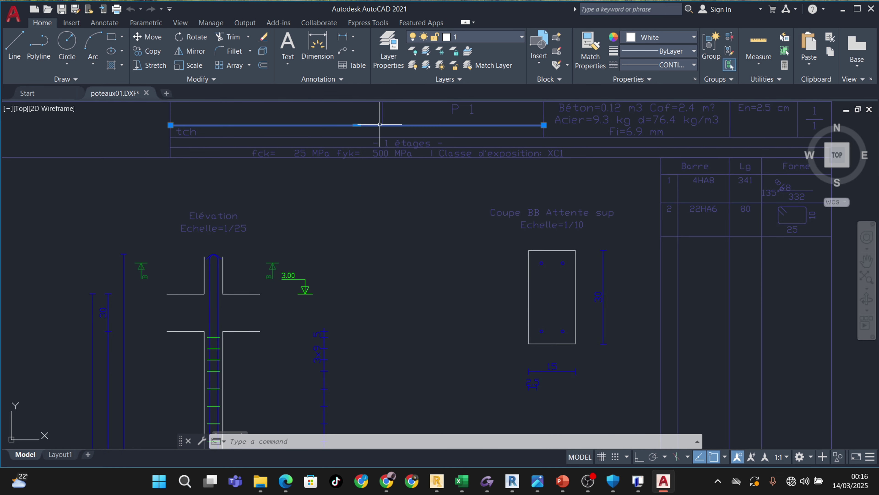
key("Escape")
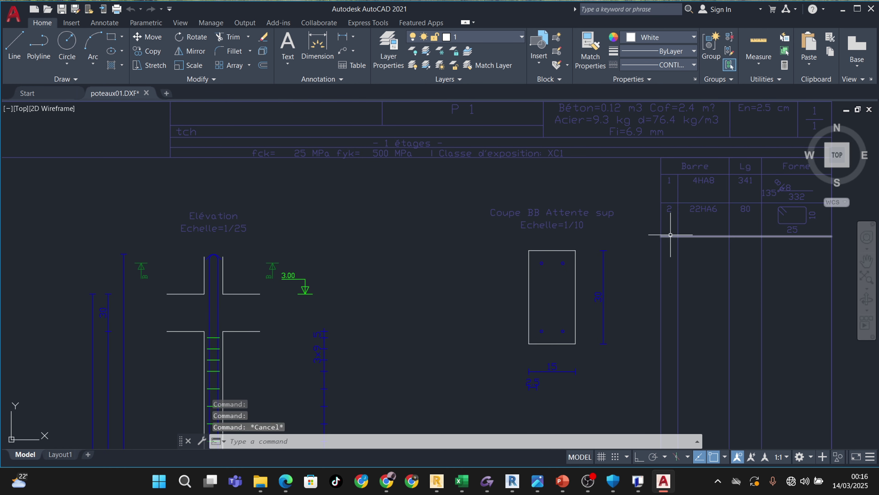
left_click(677, 231)
key("Escape")
left_click(670, 205)
scroll(670, 211, "up", 2)
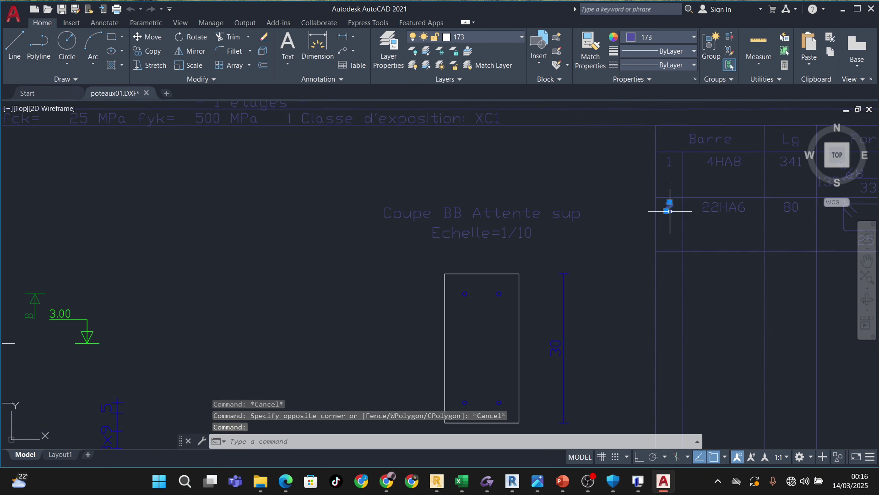
scroll(675, 204, "up", 2)
key("Escape")
scroll(632, 192, "down", 8)
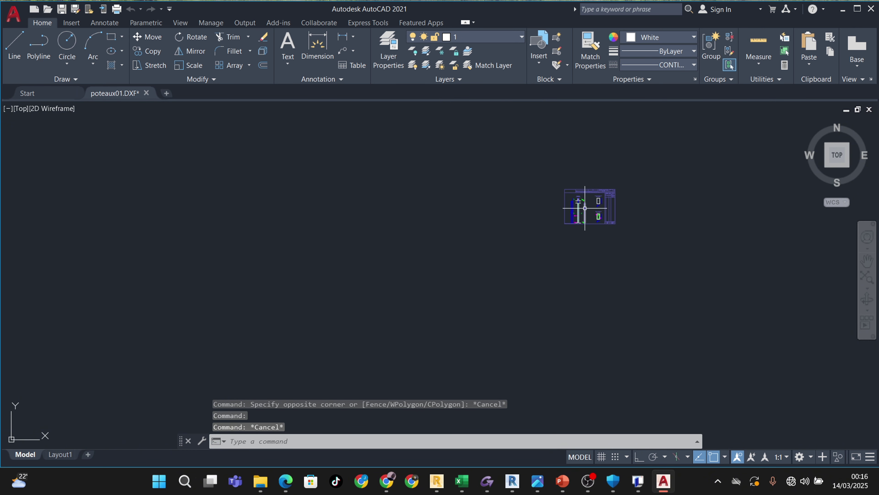
Examine the column elevation and cross-sections BB and AA in the exported drawing
scroll(584, 208, "up", 6)
mouse_move(565, 215)
middle_mouse_down()
mouse_move(501, 230)
mouse_move(486, 220)
mouse_move(493, 214)
middle_mouse_up()
scroll(543, 214, "up", 3)
scroll(494, 213, "down", 3)
mouse_move(492, 211)
middle_mouse_down()
mouse_move(415, 208)
mouse_move(418, 237)
middle_mouse_up()
key("Escape")
key("Escape")
scroll(495, 189, "up", 4)
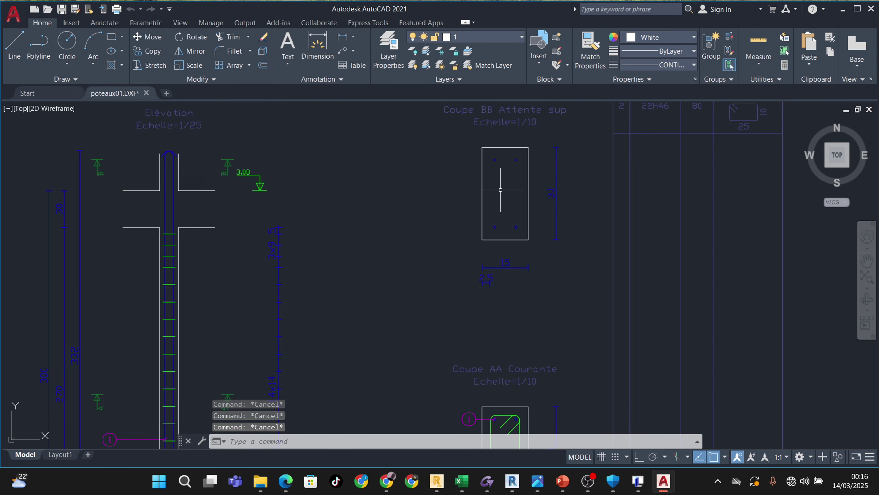
scroll(501, 190, "down", 4)
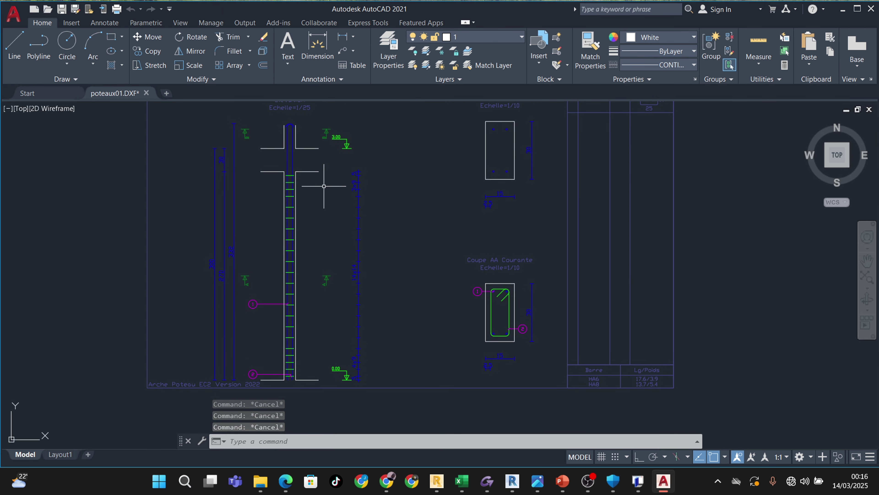
scroll(311, 182, "up", 4)
scroll(298, 179, "down", 4)
middle_click_drag(336, 196, 324, 171)
scroll(269, 313, "up", 1)
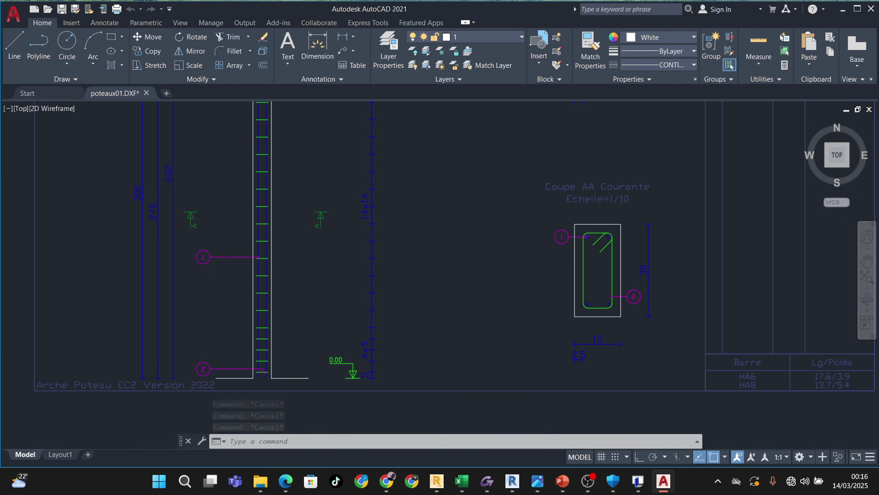
scroll(294, 300, "up", 2)
scroll(301, 301, "down", 6)
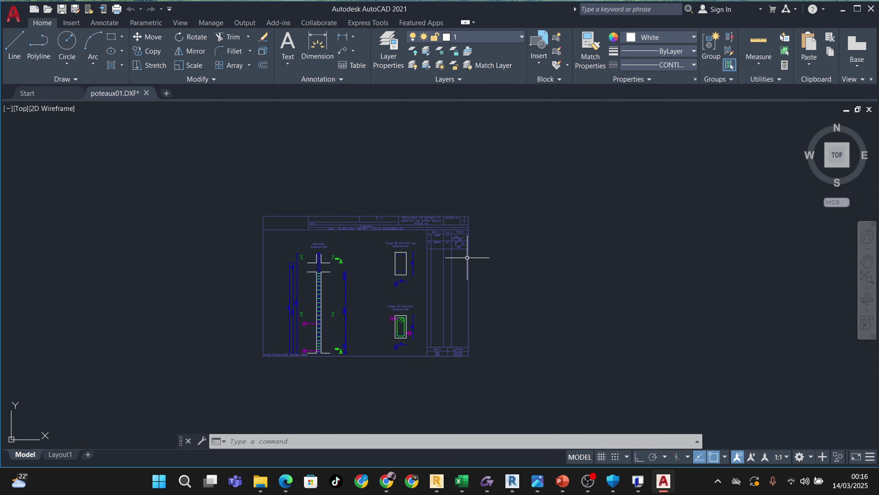
scroll(467, 257, "up", 4)
middle_click_drag(510, 240, 612, 198)
key("Escape")
key("Escape")
key("Escape")
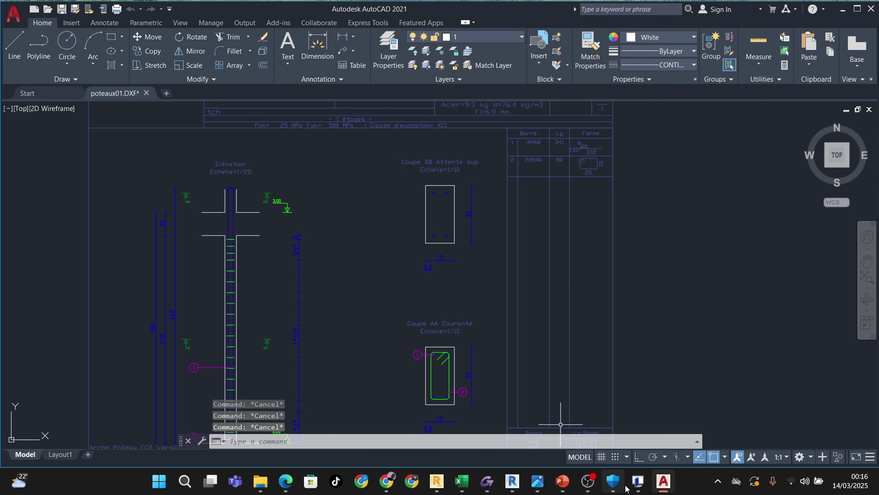
Switch back to Arche Poteau, view the reinforcement plan, and open and close the longitudinal steel settings for the column's upper zone
mouse_move(637, 483)
left_click(653, 436)
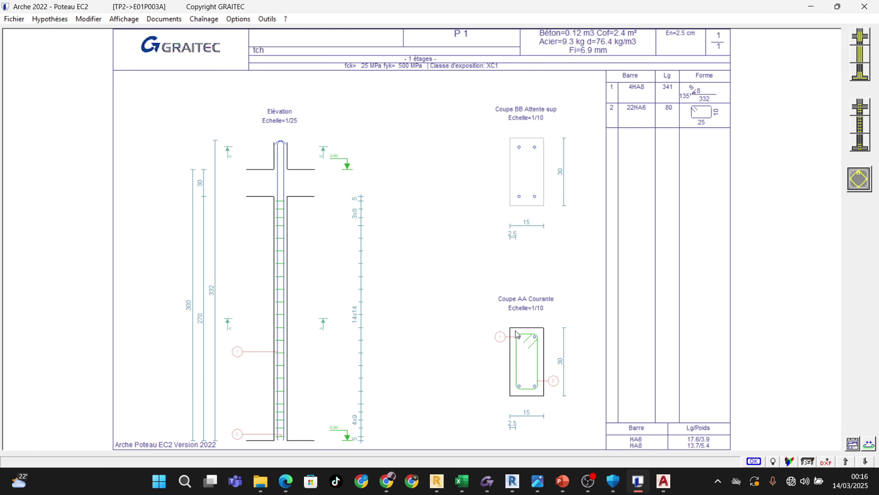
scroll(517, 335, "down", 2)
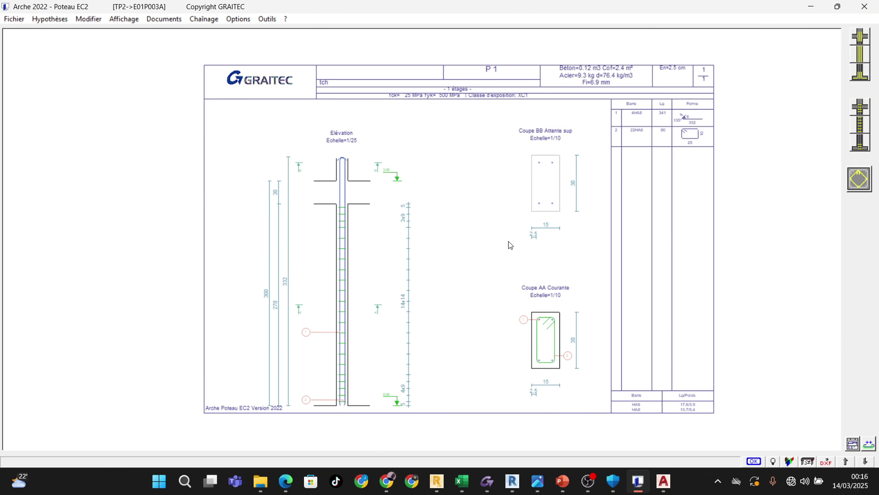
scroll(480, 229, "up", 1)
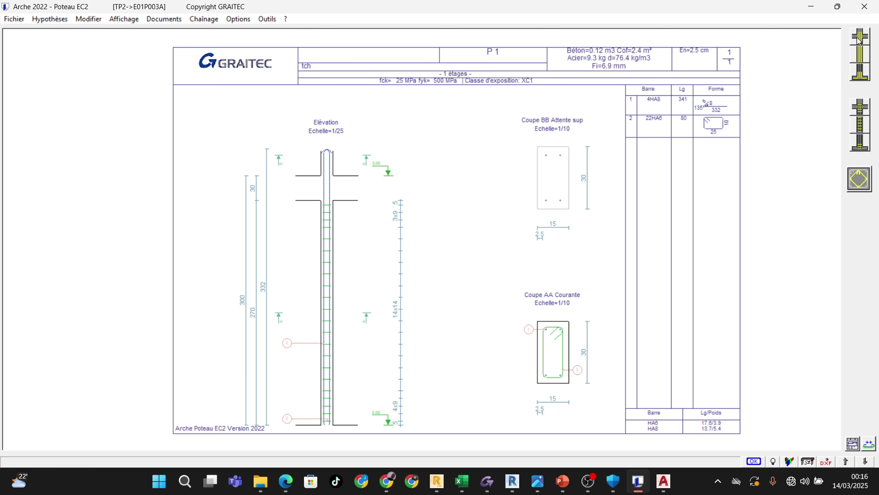
left_click(859, 41)
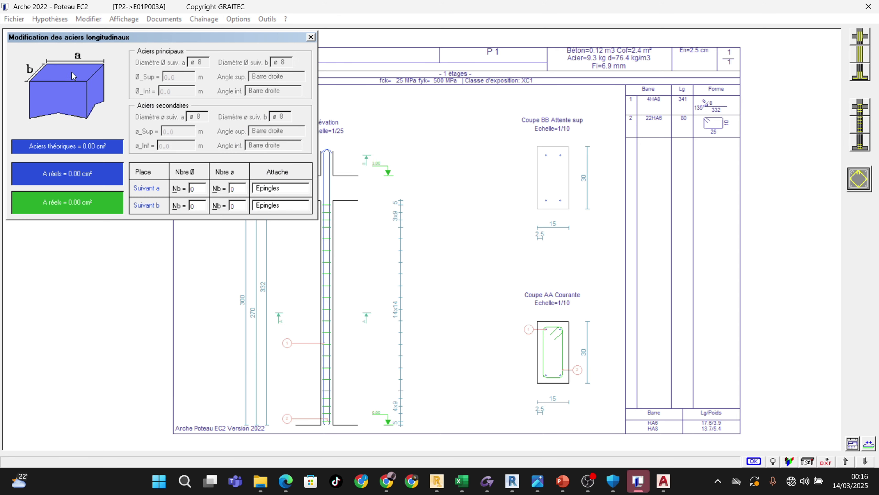
left_click(311, 38)
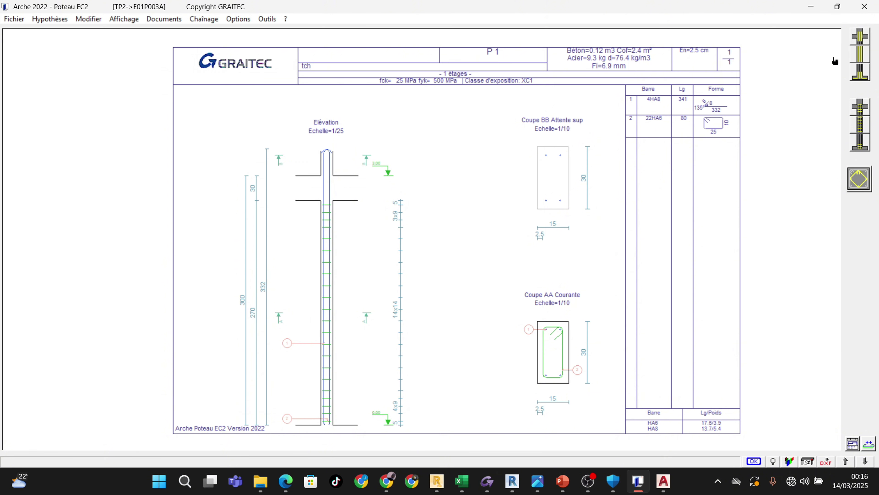
Set the number of main longitudinal bars along side b to 3 for the column's middle zone
left_click(860, 57)
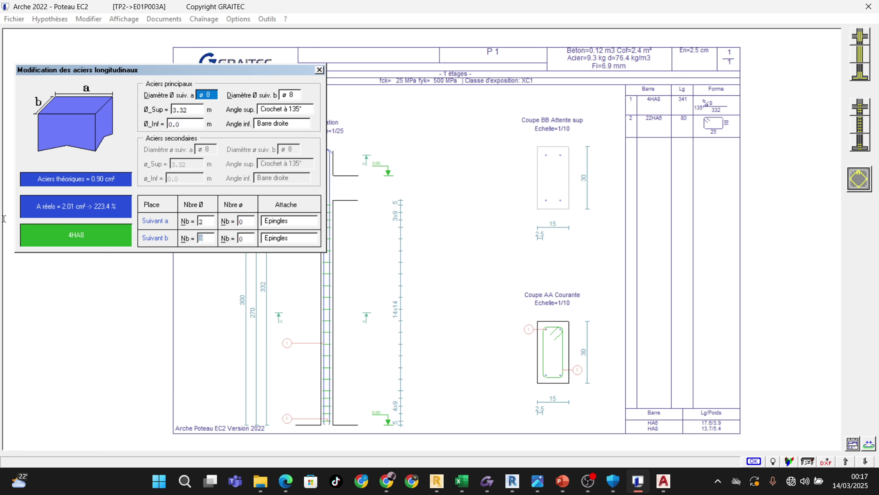
left_click(262, 67)
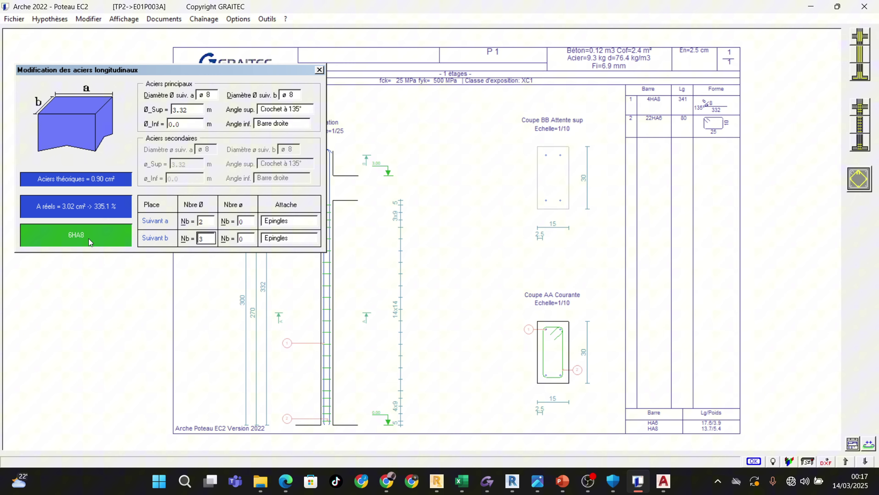
left_click(319, 69)
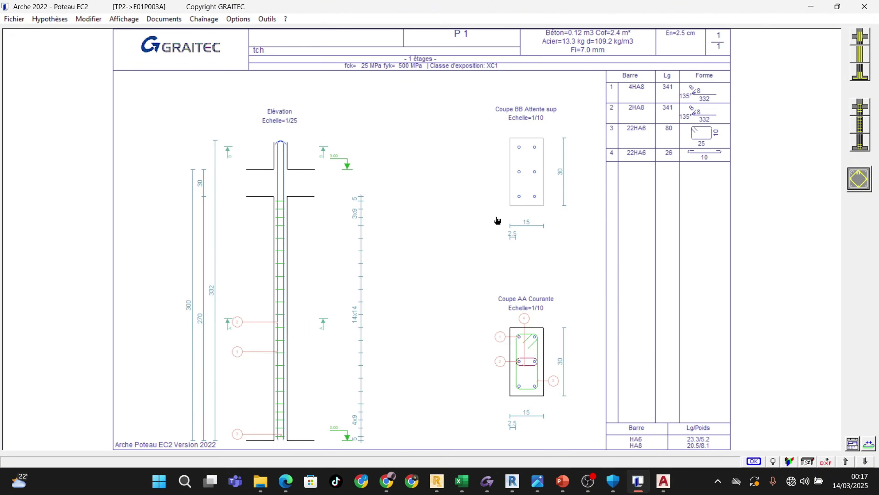
Examine the updated elevation and cross-sections, opening and closing the longitudinal steel settings for the column's lower zone
scroll(539, 379, "up", 2)
scroll(508, 303, "down", 2)
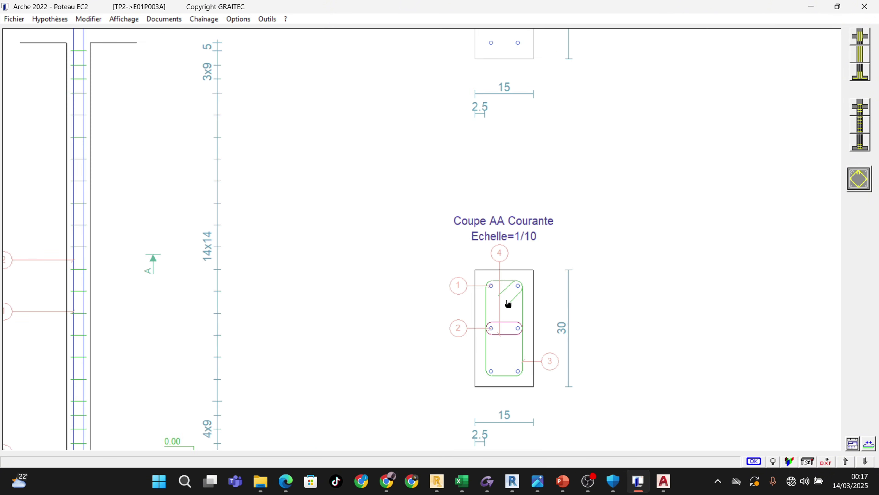
scroll(502, 311, "down", 3)
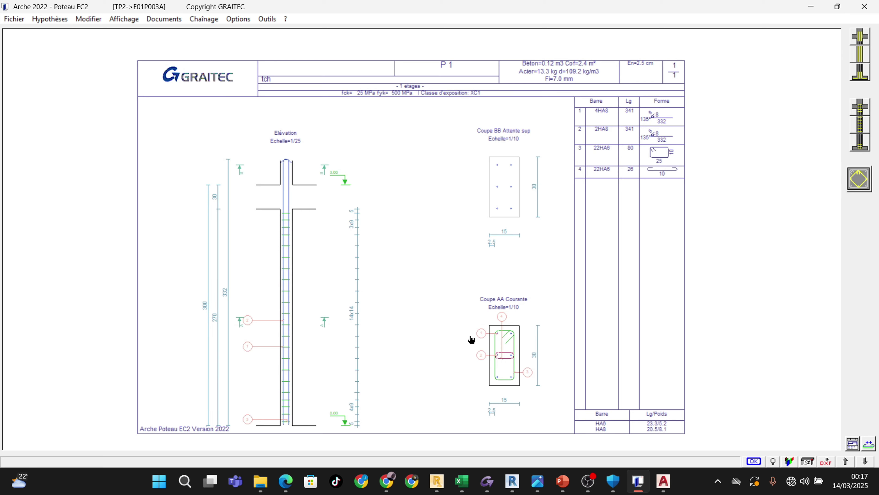
scroll(515, 408, "up", 1)
scroll(464, 355, "up", 1)
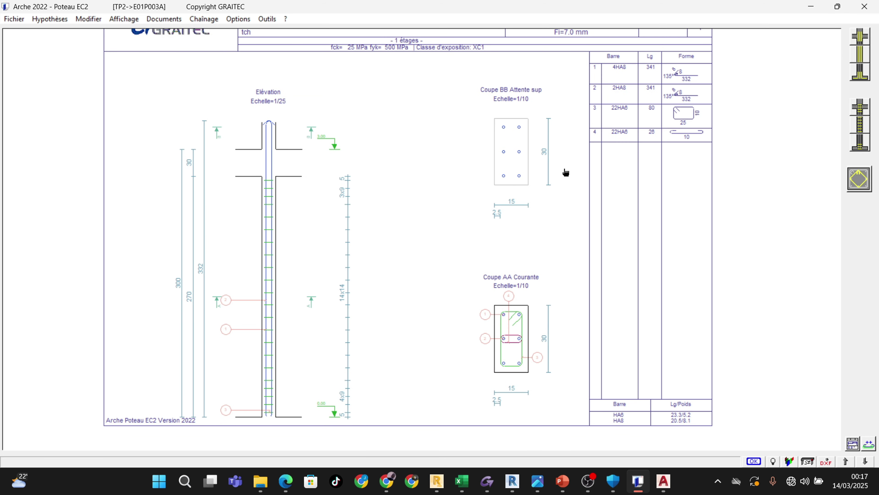
left_click(864, 76)
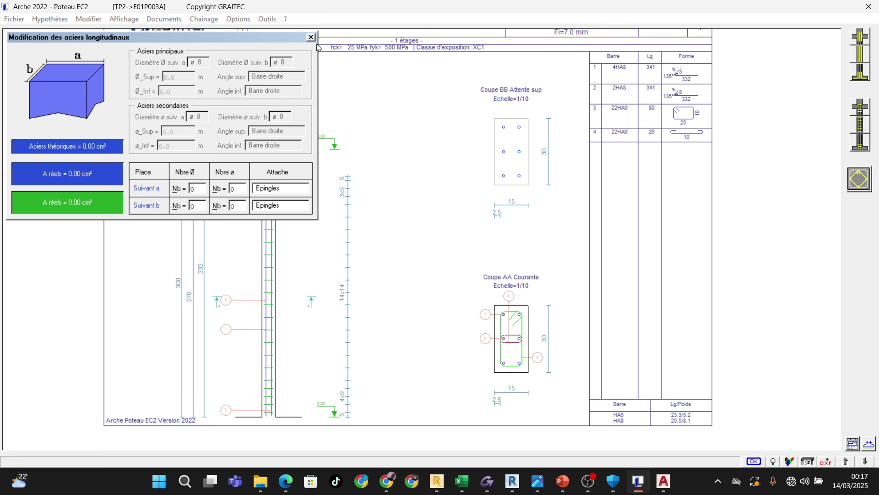
left_click(311, 37)
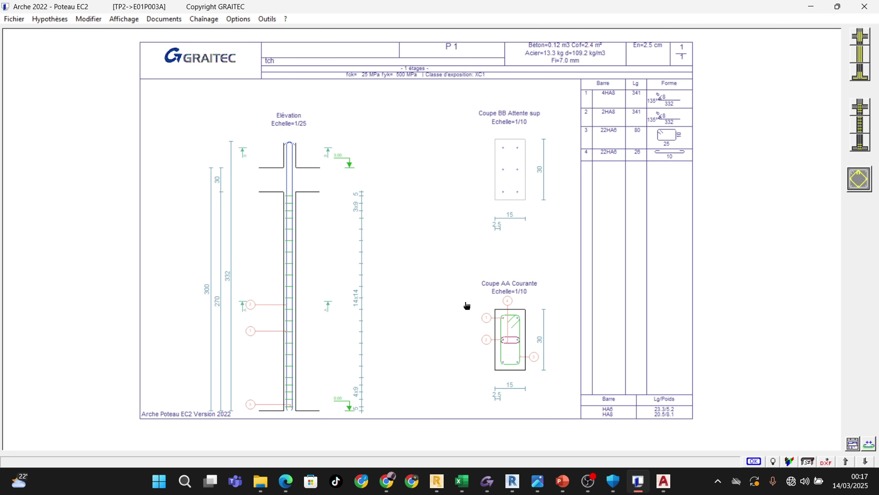
scroll(407, 283, "up", 2)
scroll(311, 189, "up", 2)
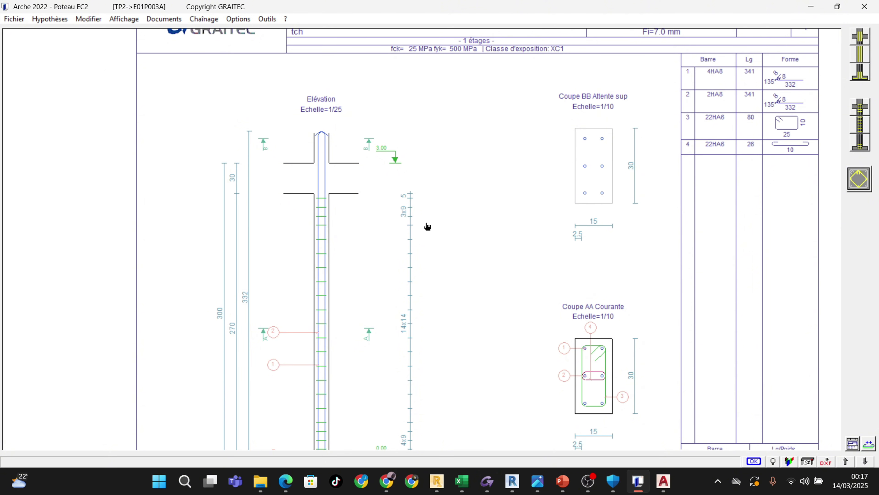
scroll(428, 227, "down", 1)
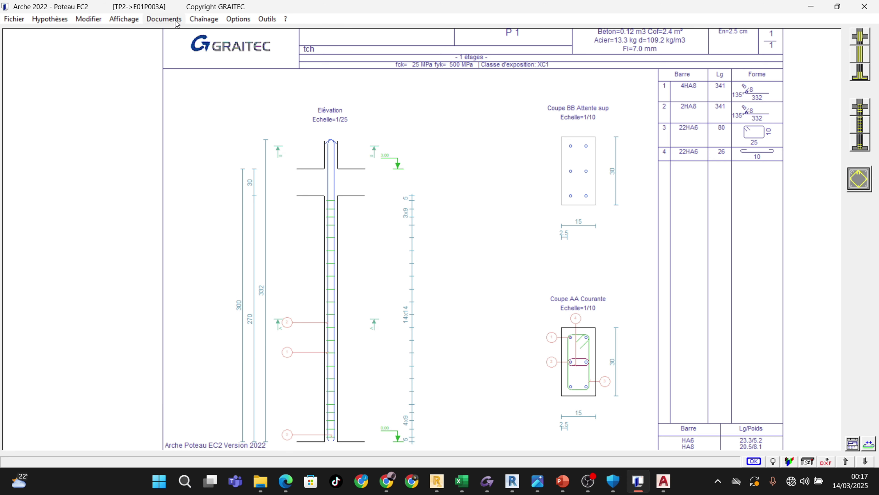
Give the formwork's Elévation lines a thicker line weight in the plan configuration's Coffrage options
left_click(268, 20)
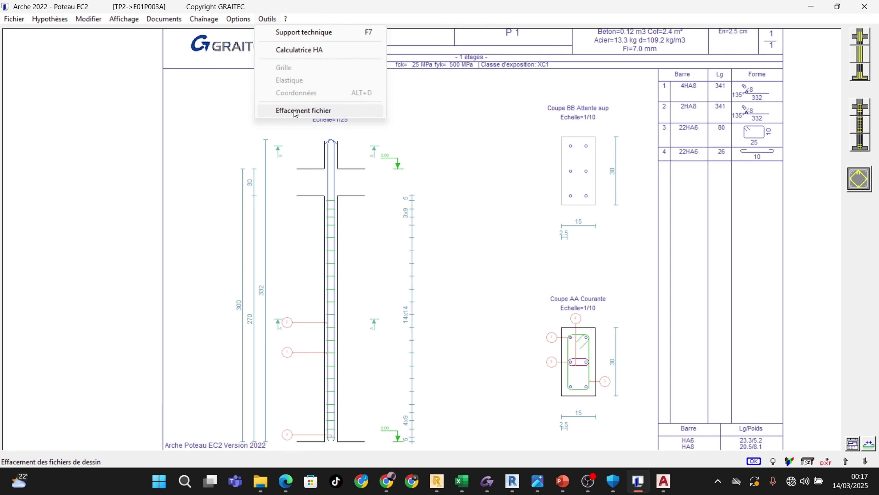
left_click(264, 105)
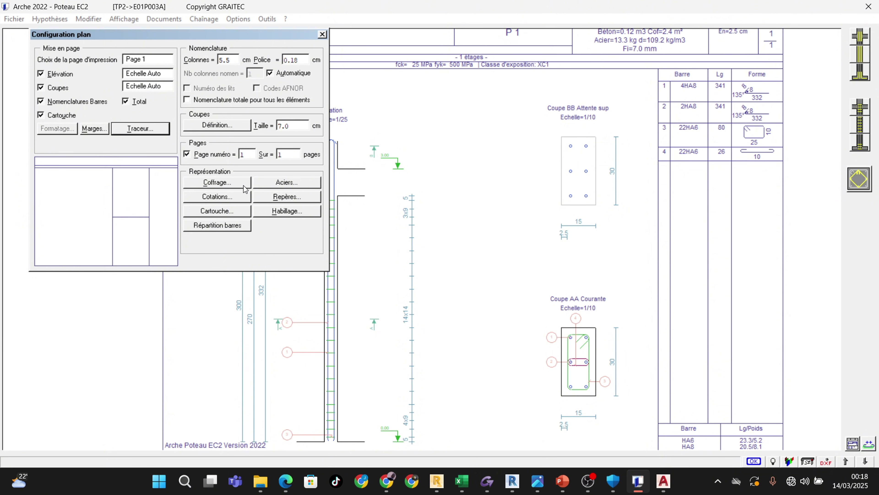
left_click(215, 182)
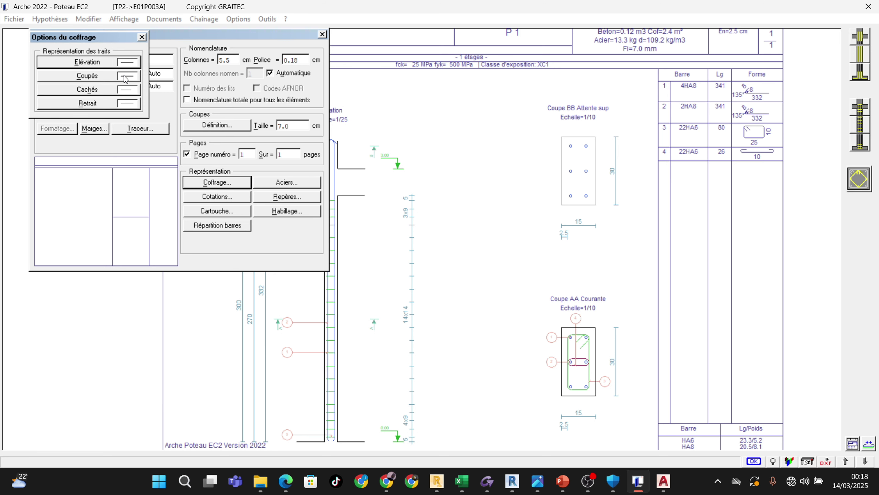
left_click(127, 62)
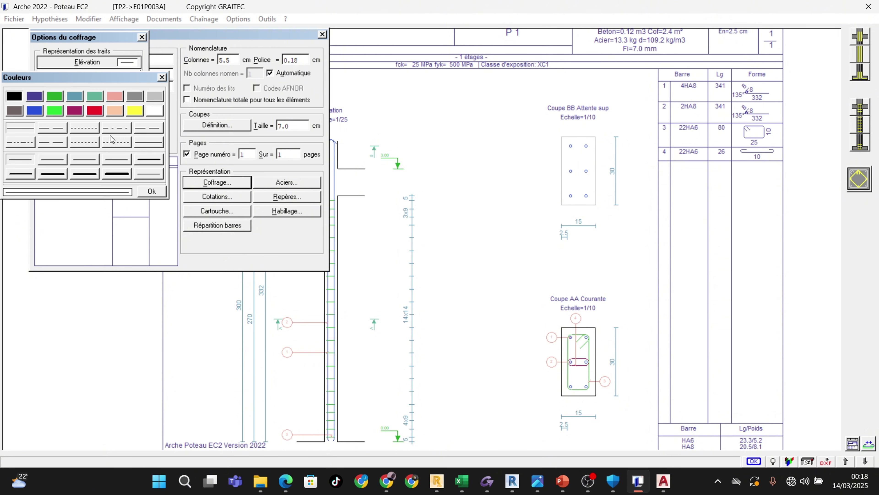
left_click(20, 173)
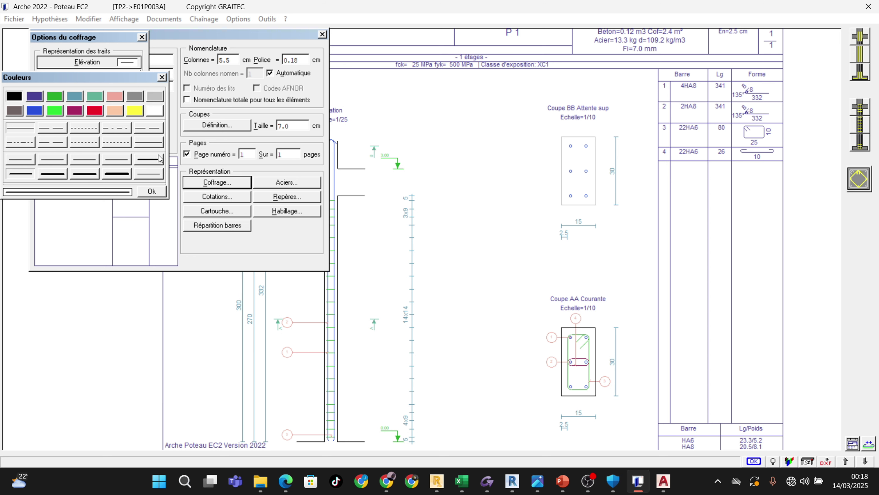
left_click(152, 192)
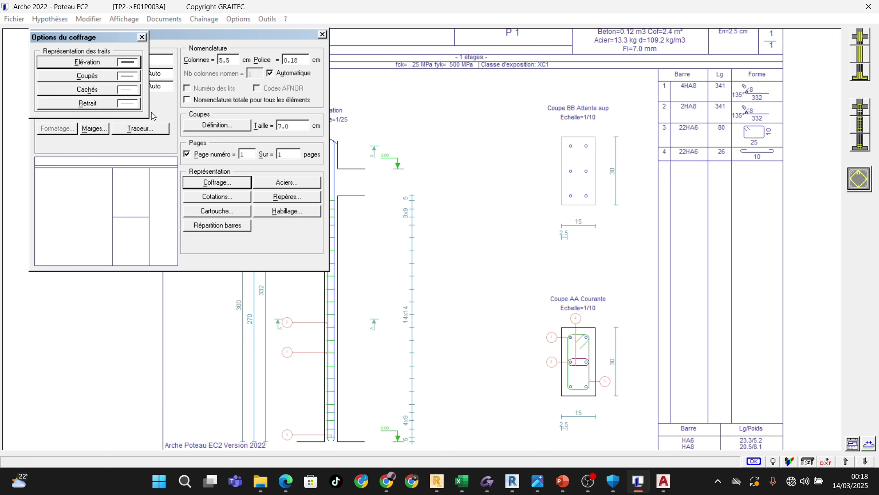
Give the formwork's Coupés lines a thicker line weight and apply the plan configuration
left_click(133, 78)
left_click(148, 173)
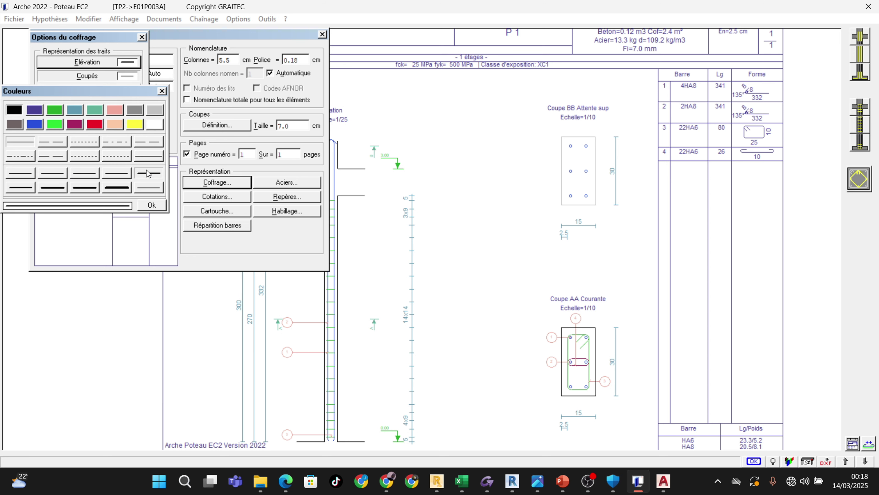
left_click(151, 205)
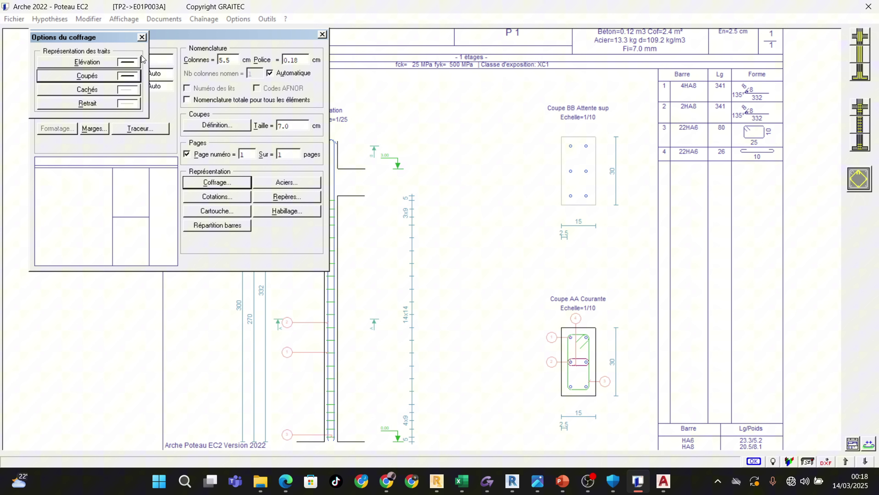
left_click(142, 37)
left_click(322, 34)
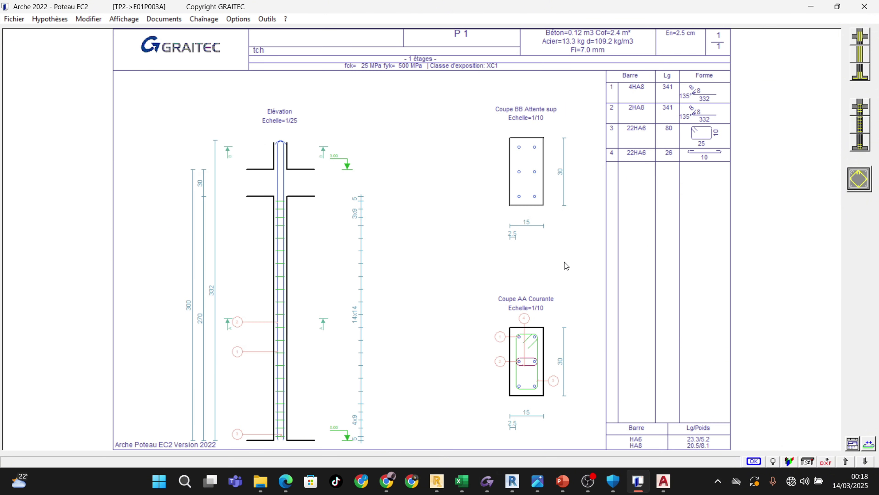
Give the Long. courant Ø bars a thicker line weight in the plan's Aciers options and apply the configuration
scroll(520, 402, "up", 3)
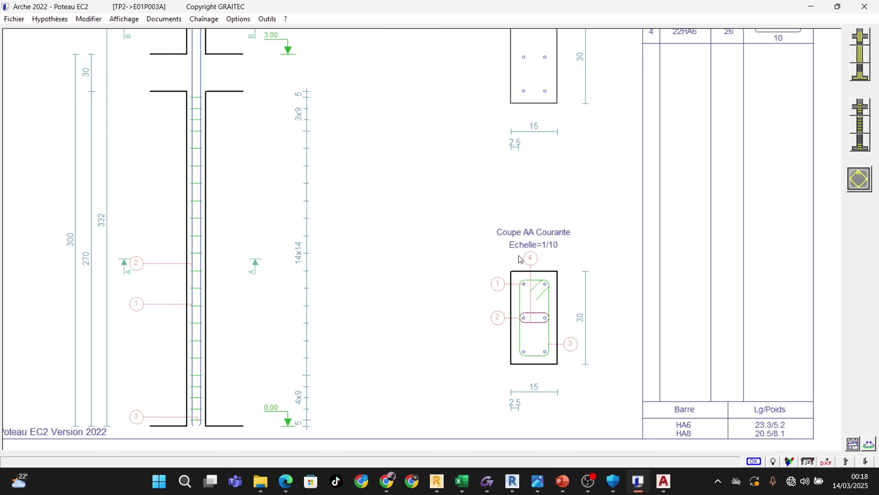
middle_click_drag(486, 189, 486, 224)
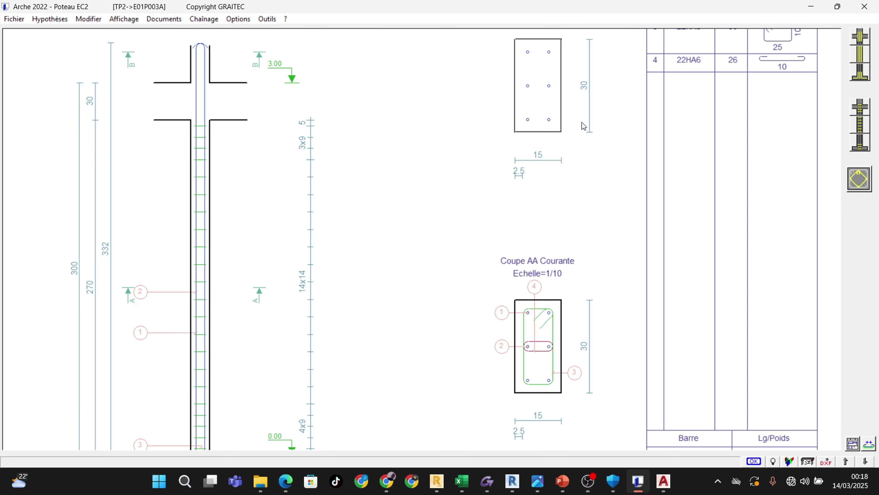
scroll(626, 228, "down", 1)
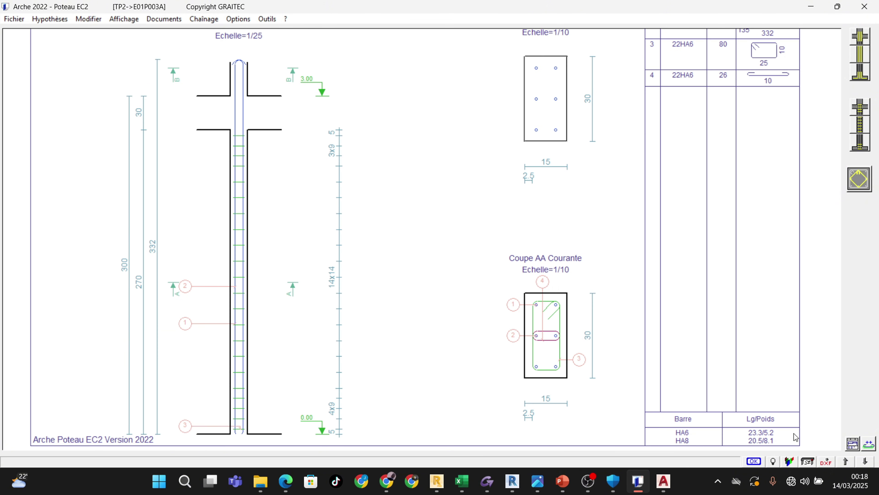
left_click(852, 444)
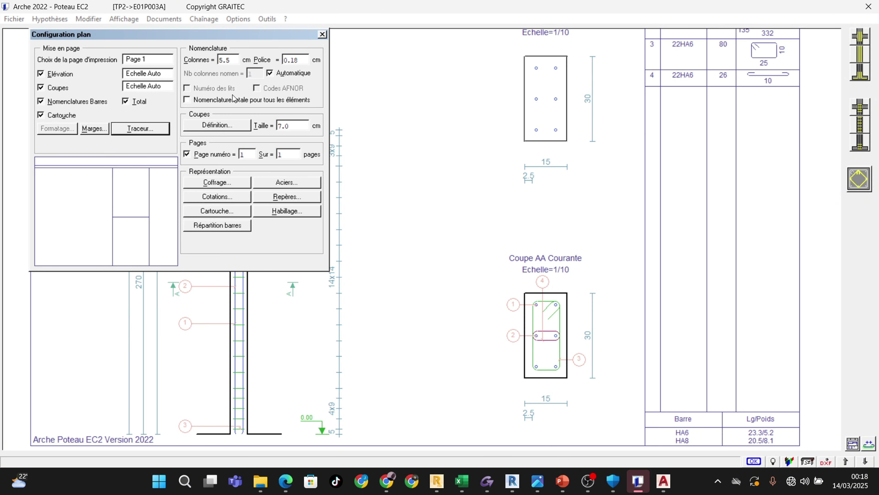
left_click(285, 184)
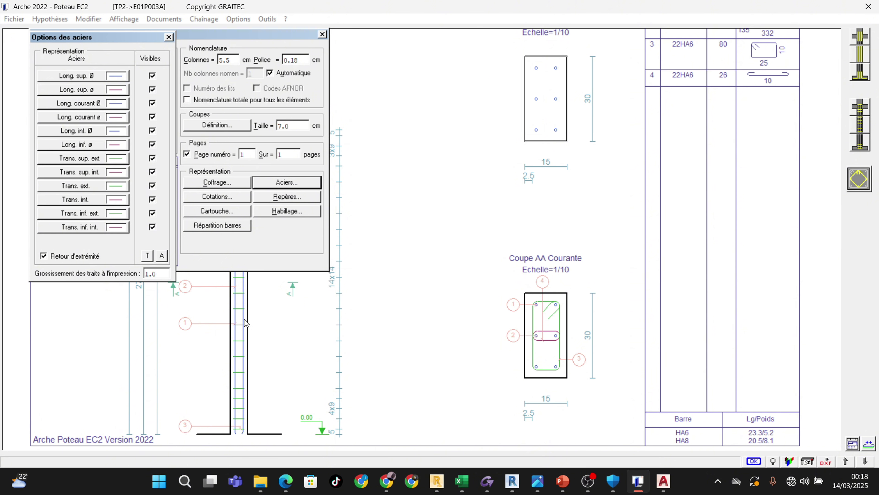
left_click(115, 106)
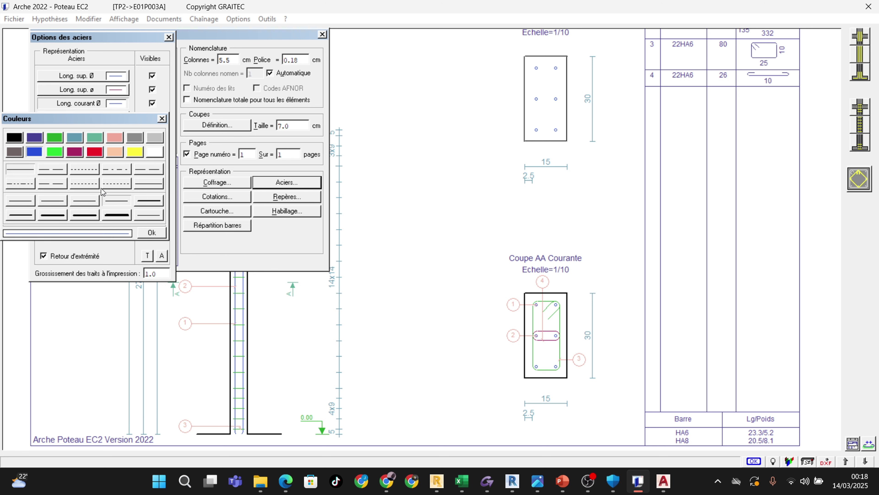
left_click(144, 201)
left_click(152, 232)
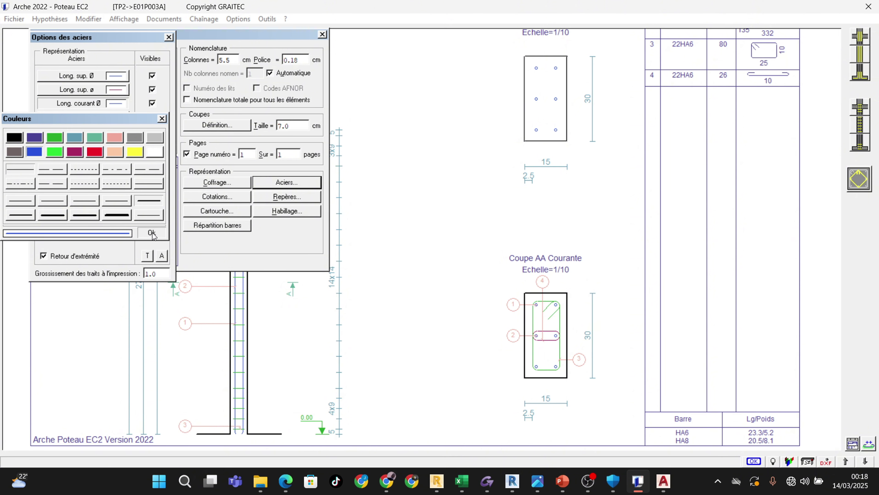
left_click(169, 37)
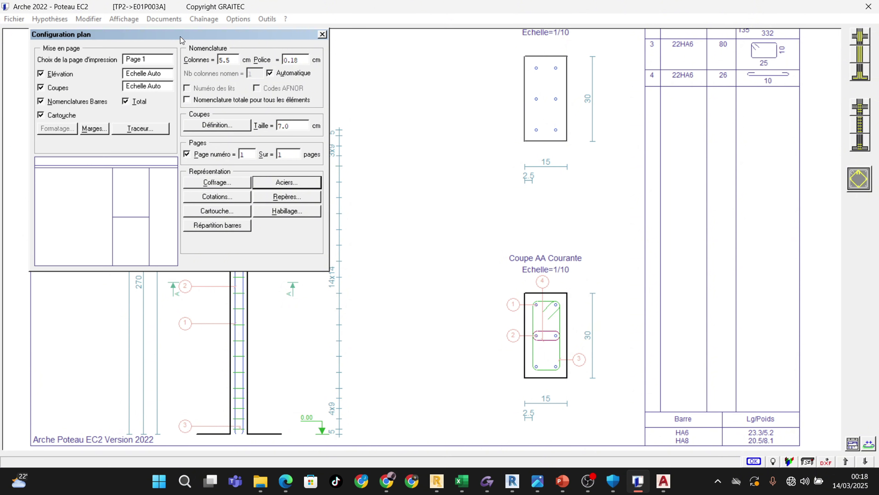
left_click(322, 34)
Check the restyled plan and plot it immediately in colour with Microsoft Print to PDF, saving it on the Bureau as poteaux
scroll(267, 220, "up", 4)
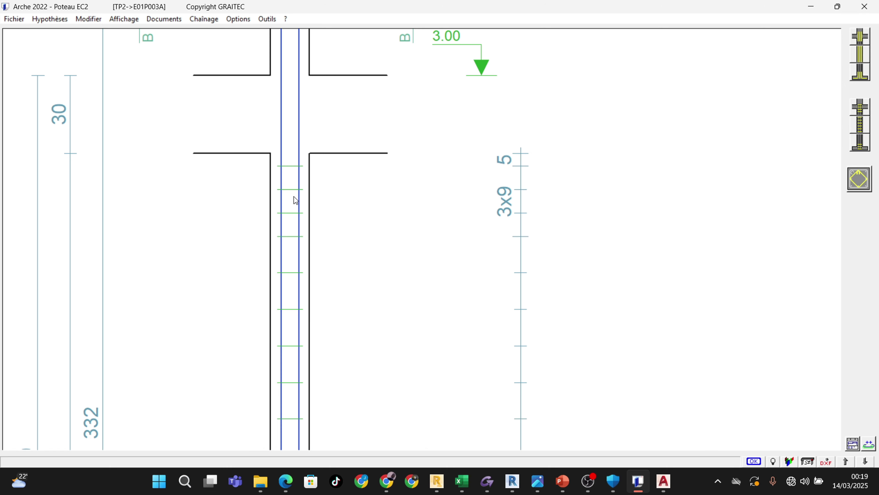
scroll(338, 175, "down", 4)
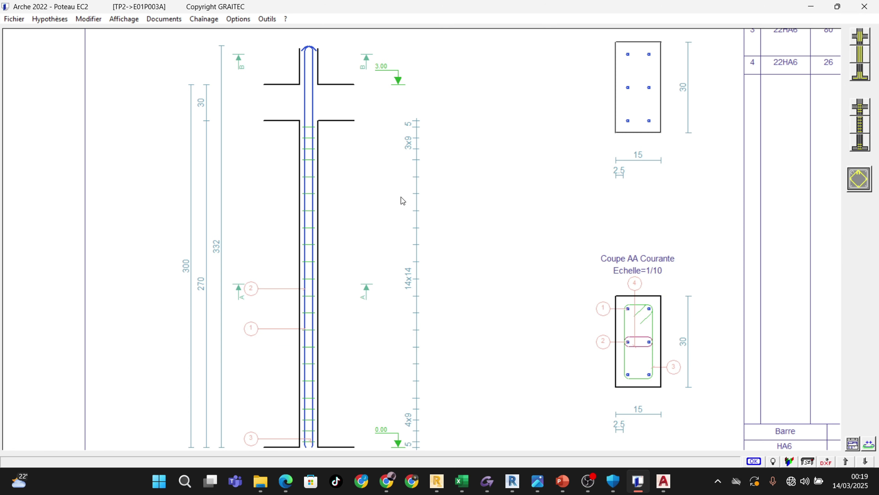
scroll(503, 228, "down", 3)
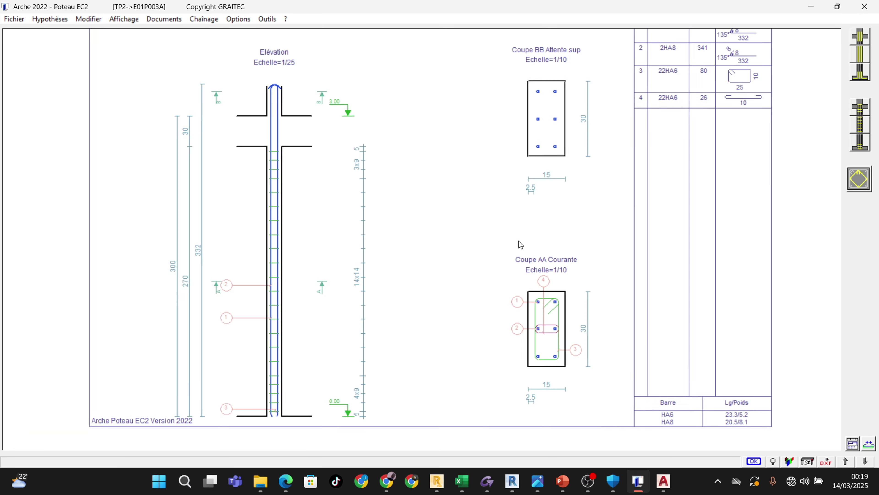
scroll(529, 132, "down", 3)
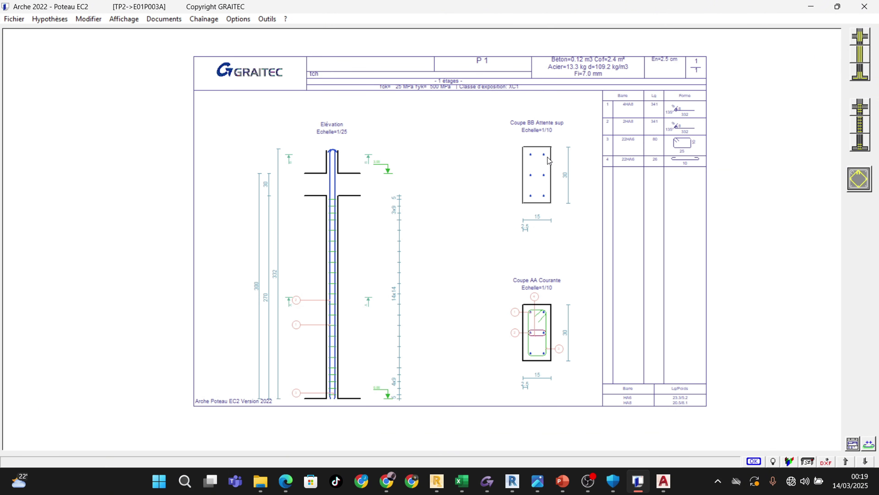
scroll(528, 140, "up", 3)
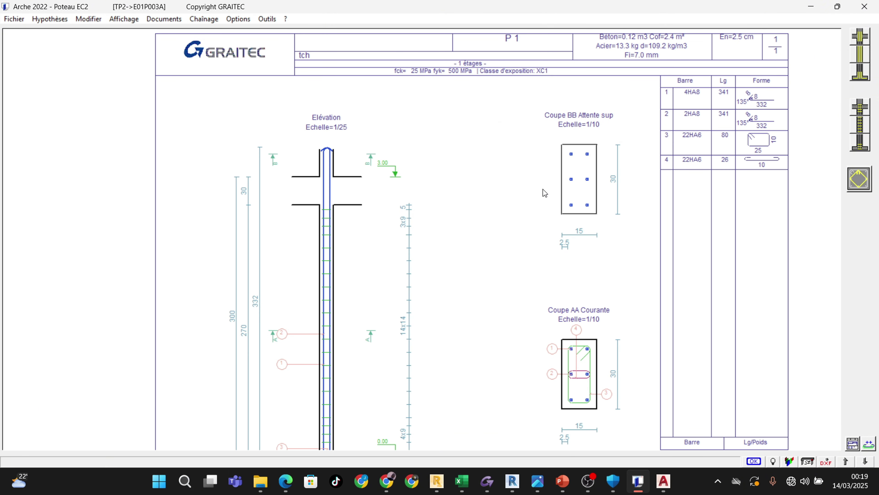
scroll(312, 187, "down", 2)
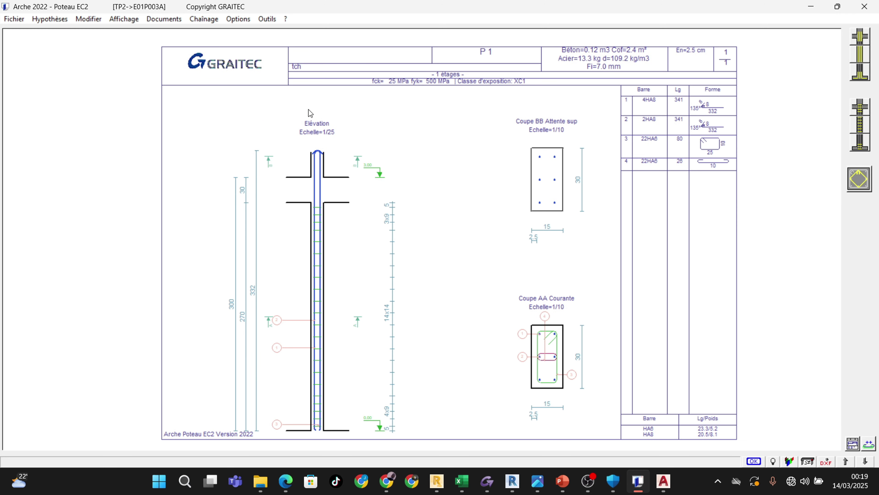
left_click(160, 20)
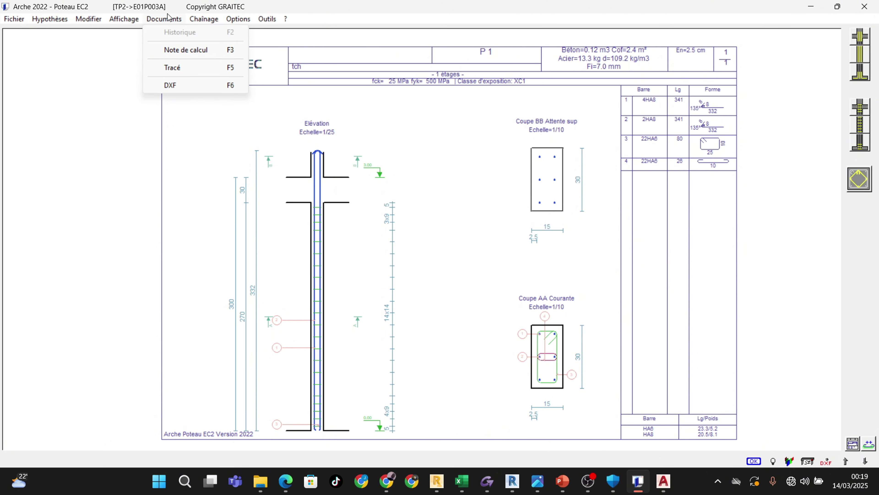
left_click(188, 68)
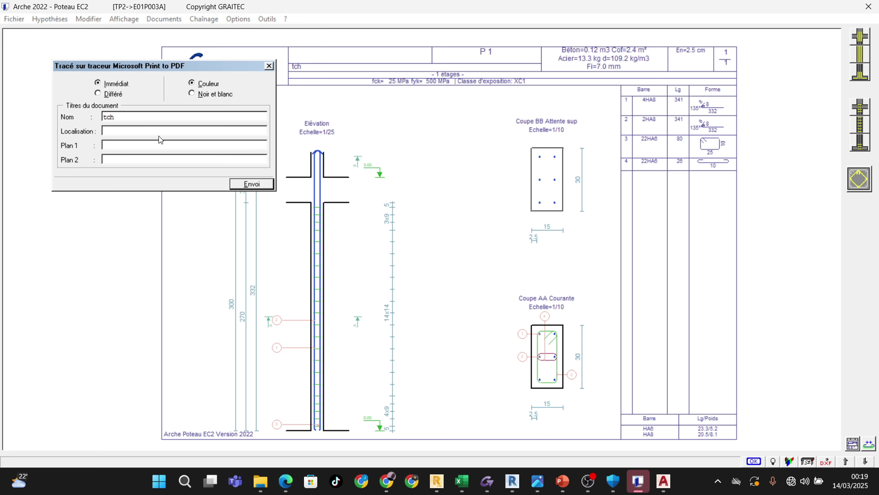
left_click(252, 184)
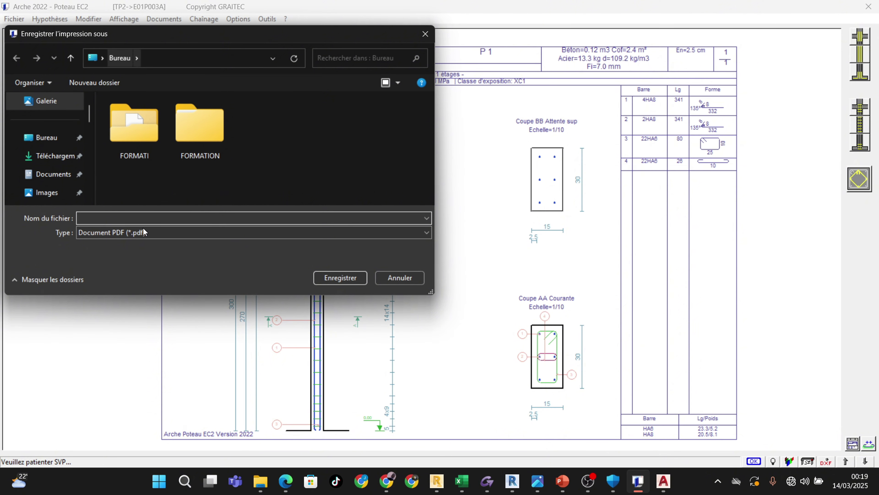
type("po")
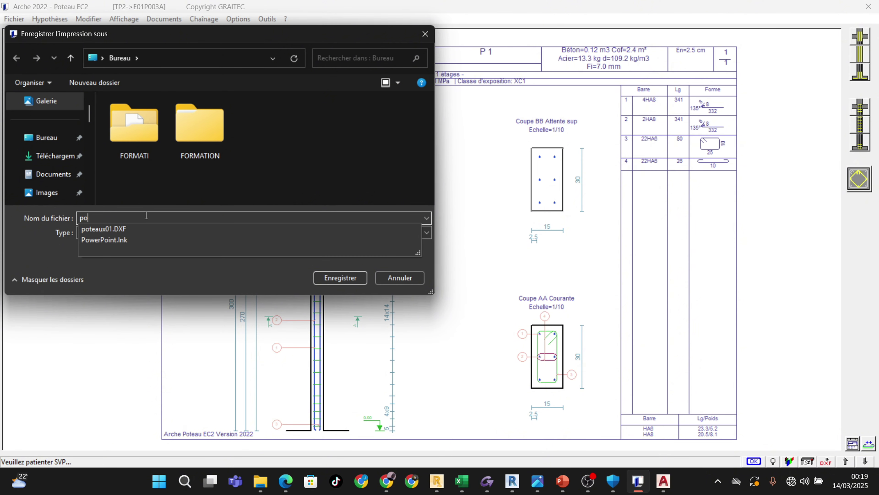
type("taux")
key("Return")
type("e")
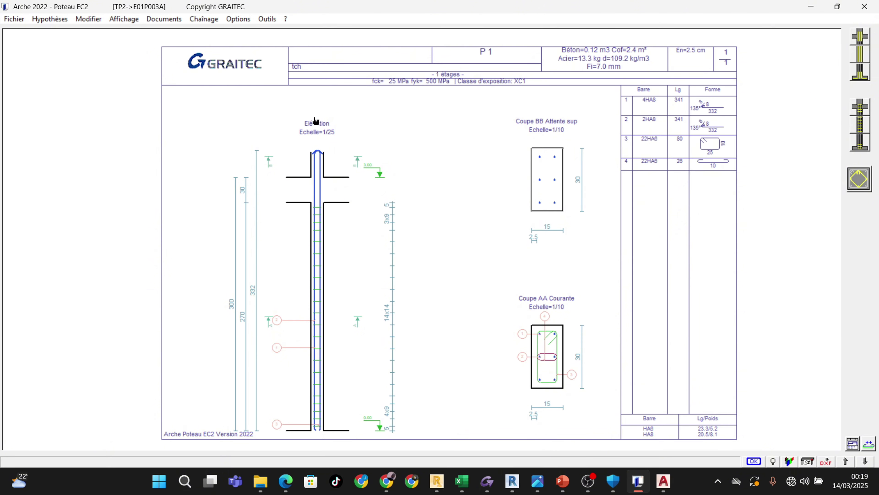
Clear the open windows, open the exported poteau PDF from the desktop, and review the column elevation, sections and bar schedule
left_click(811, 6)
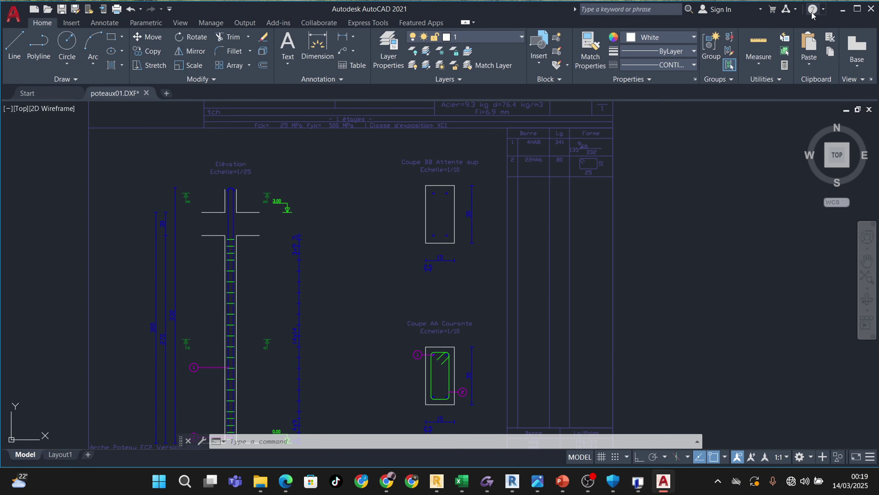
left_click(843, 9)
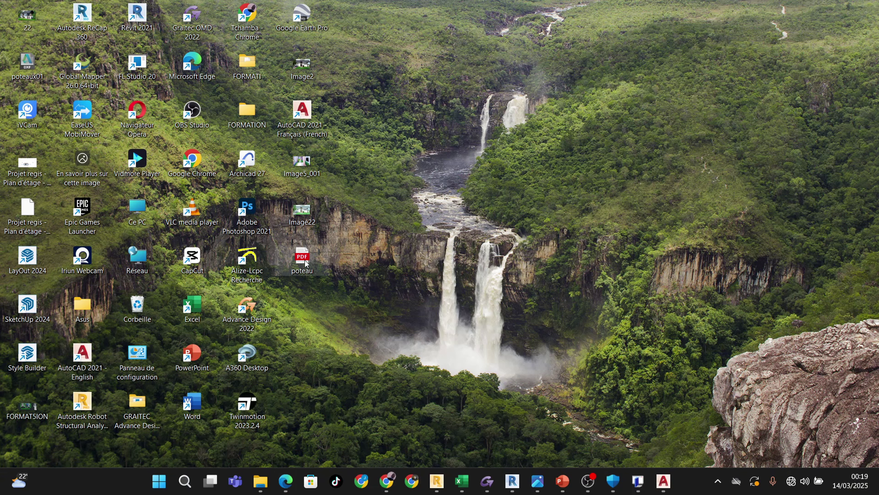
double_click(302, 276)
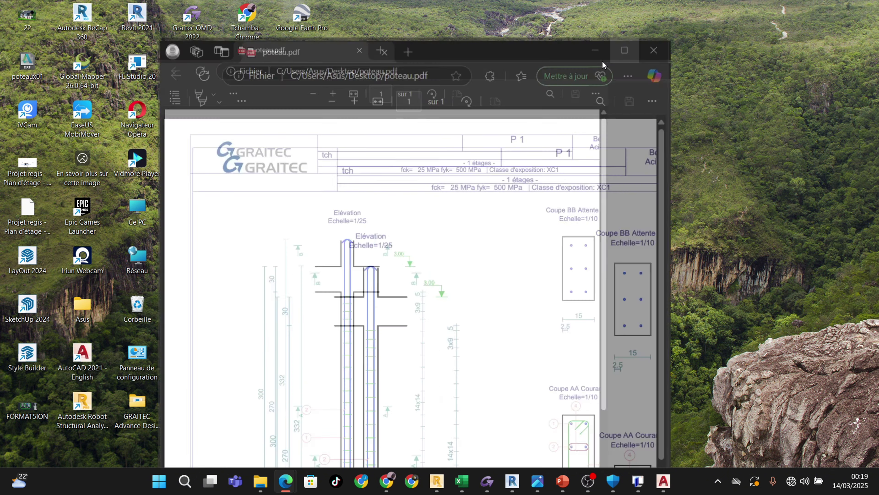
scroll(564, 302, "down", 3)
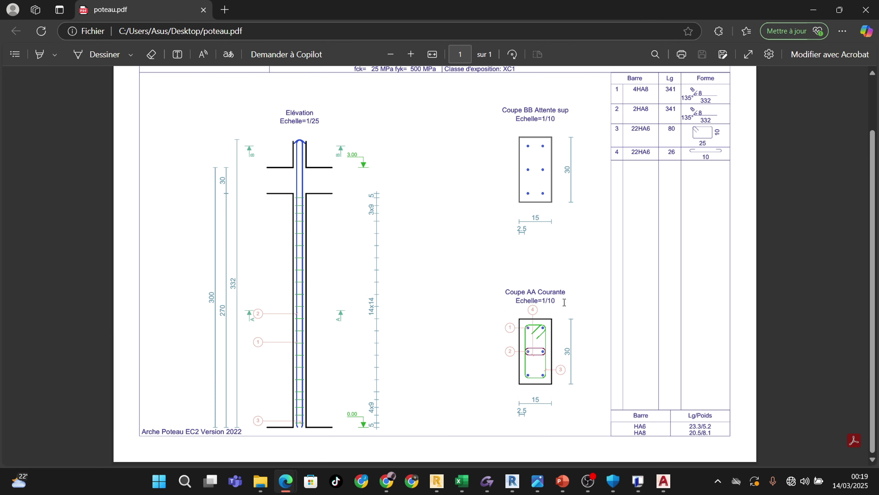
scroll(589, 316, "up", 3)
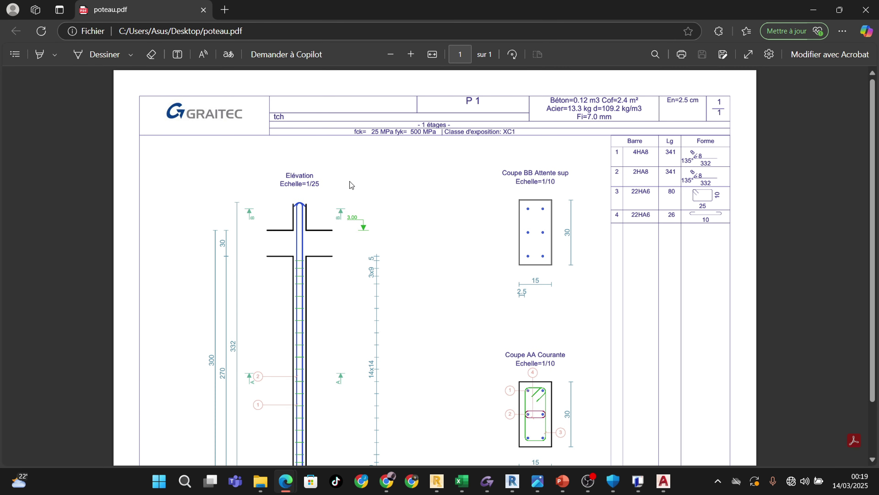
scroll(339, 176, "down", 3)
scroll(331, 171, "down", 1)
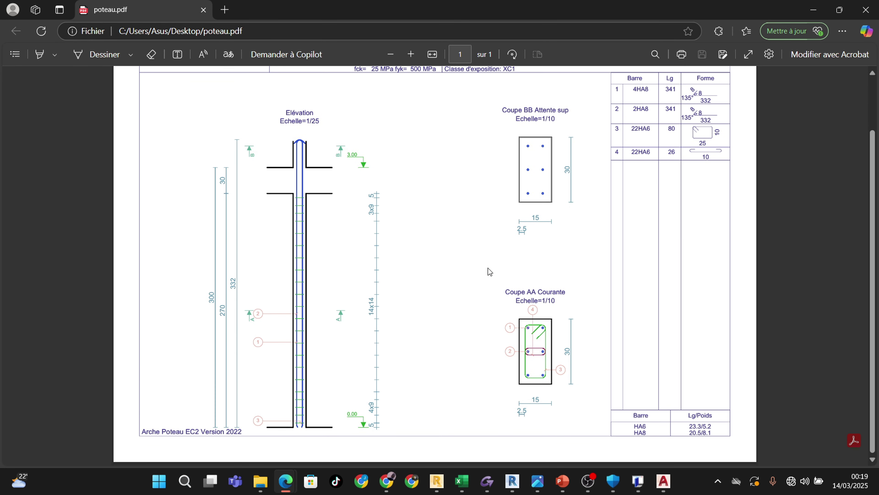
scroll(572, 327, "up", 3)
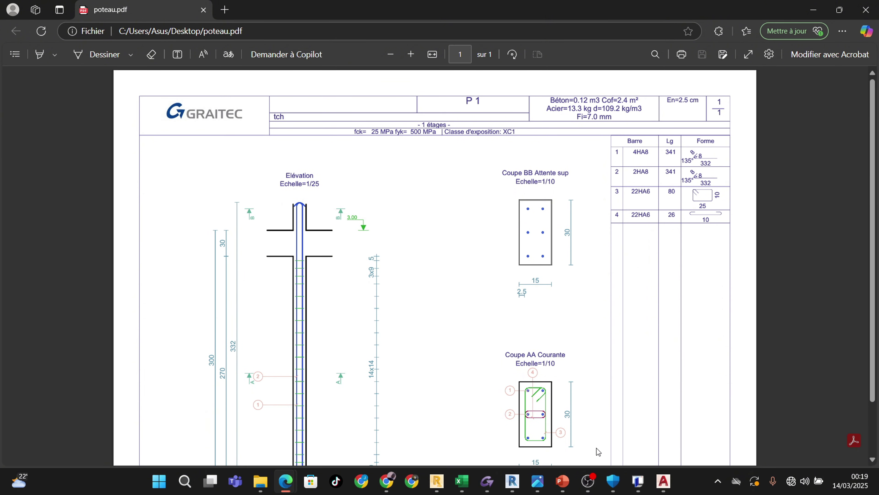
Return to Arche Poteau and examine the plan's concrete and steel quantities, steel ratio and bar schedule
mouse_move(635, 484)
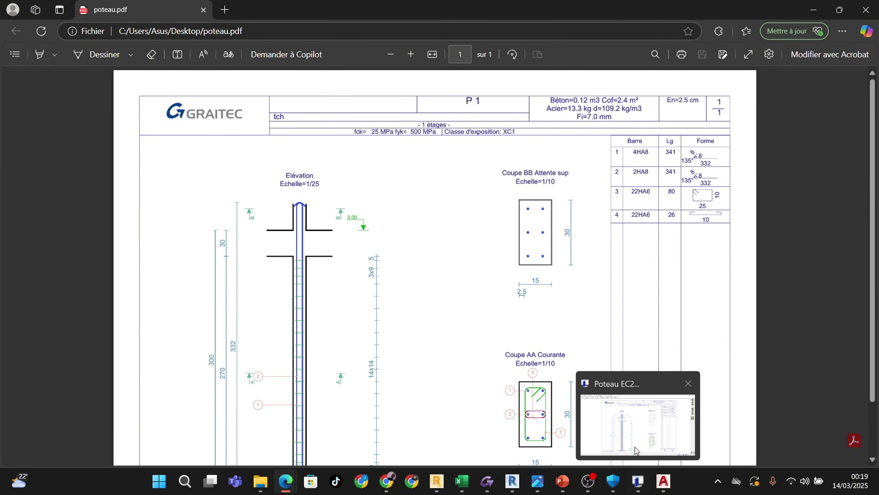
left_click(635, 447)
scroll(403, 307, "down", 2)
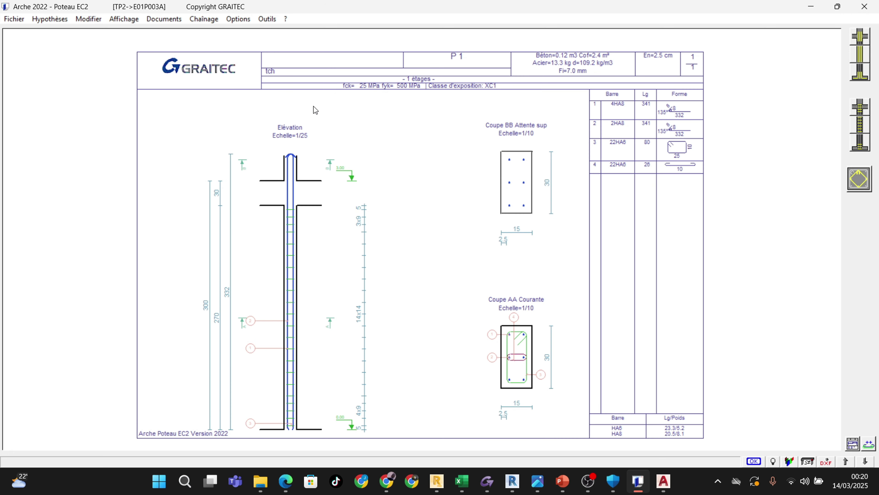
scroll(527, 69, "up", 1)
scroll(527, 69, "up", 5)
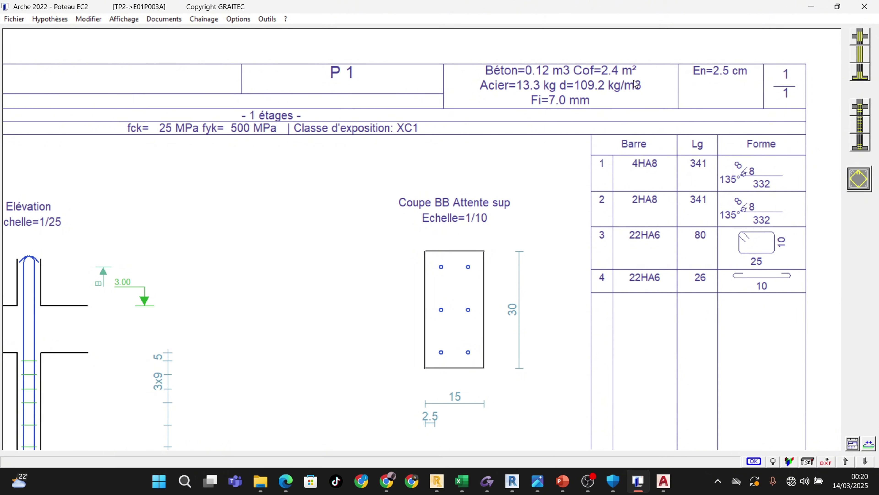
scroll(611, 70, "up", 2)
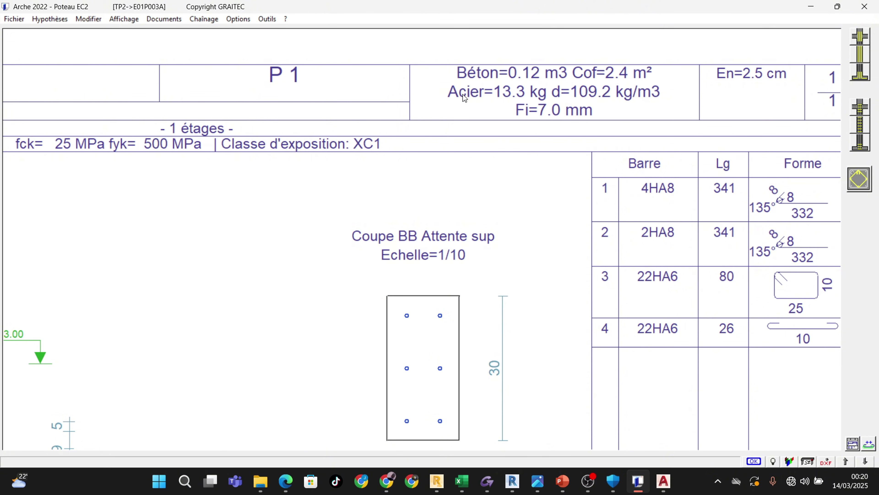
scroll(495, 117, "down", 2)
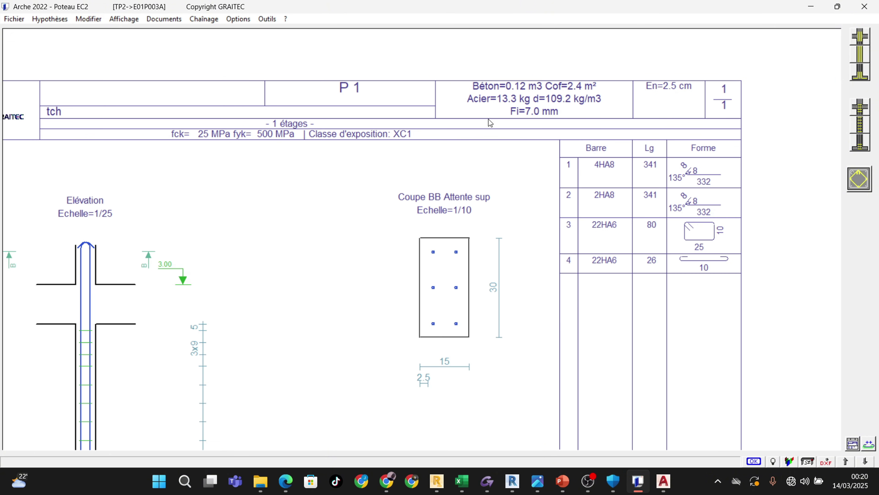
scroll(541, 155, "down", 1)
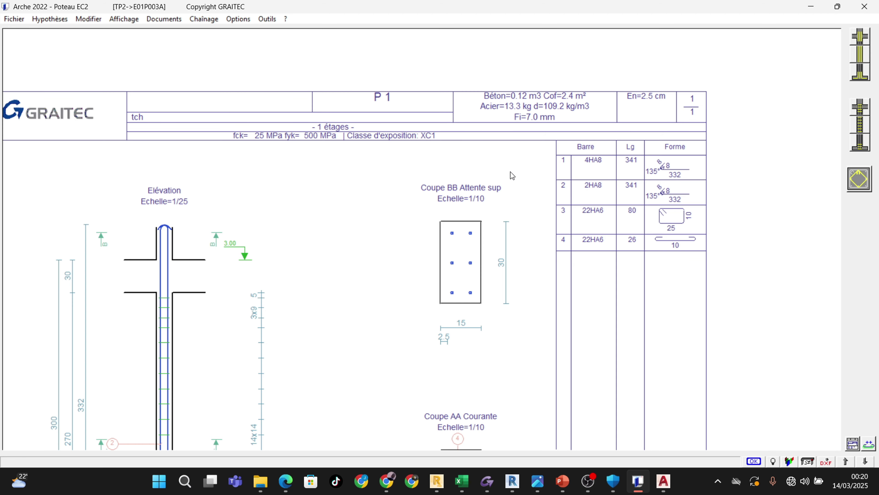
scroll(546, 97, "up", 1)
scroll(546, 124, "up", 1)
scroll(546, 121, "up", 1)
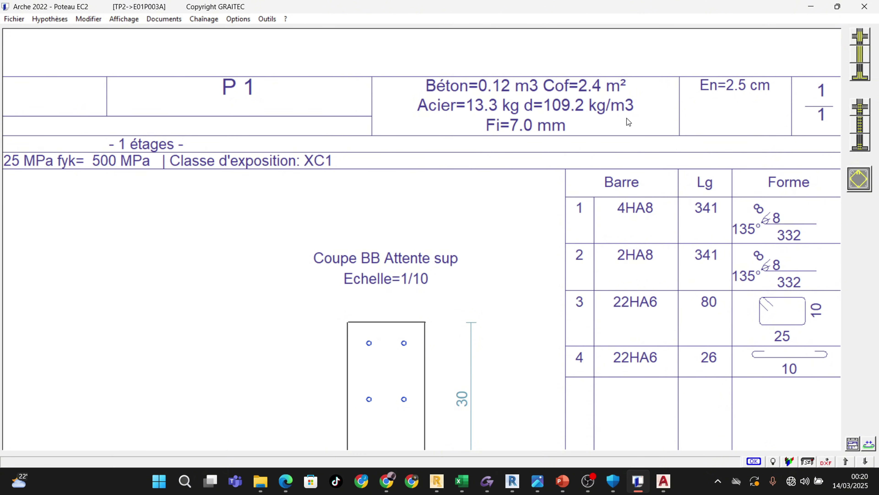
scroll(627, 118, "down", 4)
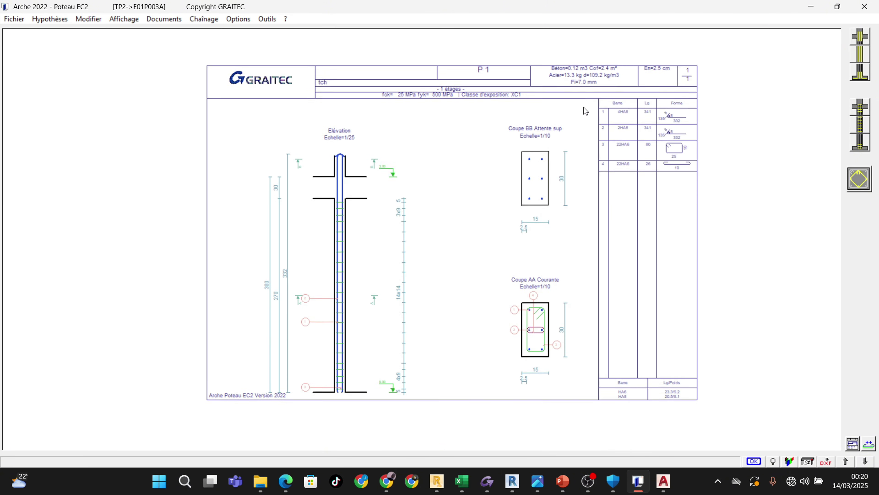
scroll(584, 108, "up", 2)
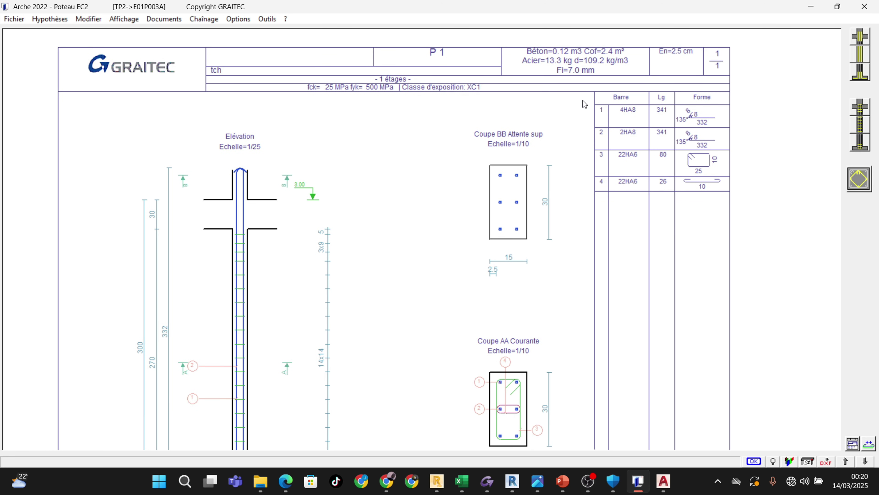
scroll(579, 170, "down", 1)
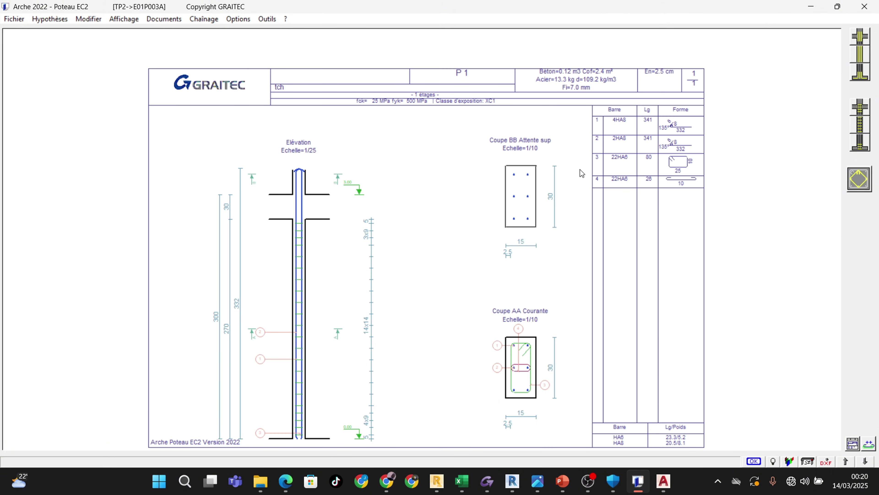
scroll(581, 174, "down", 1)
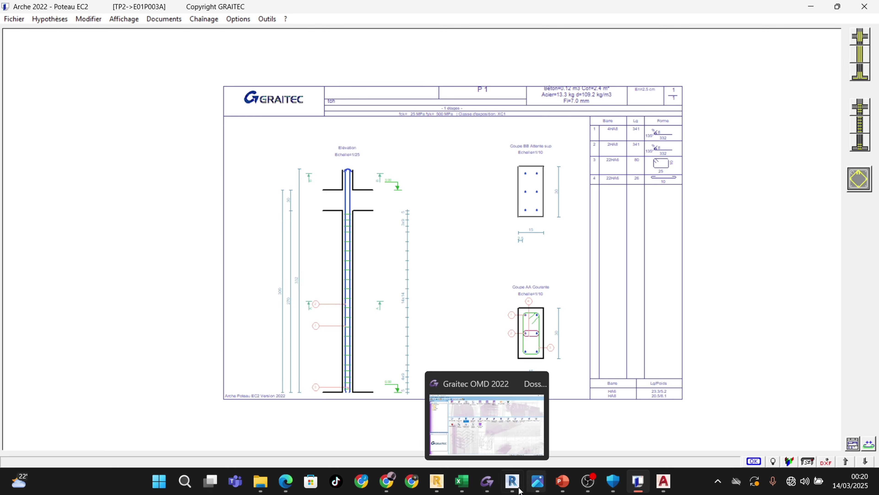
Switch to the Prédimensionnement workbook in Excel and review the retained steel and resistance verification on the poteaux sheet
left_click(462, 481)
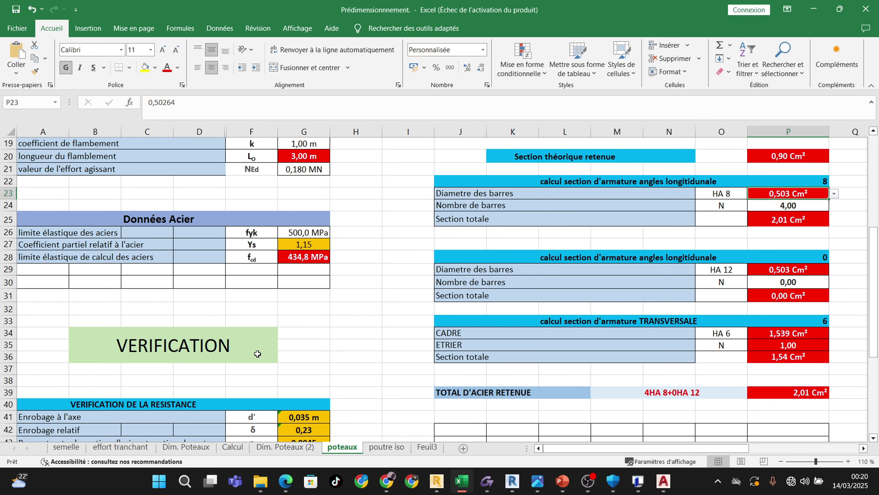
scroll(257, 353, "down", 6)
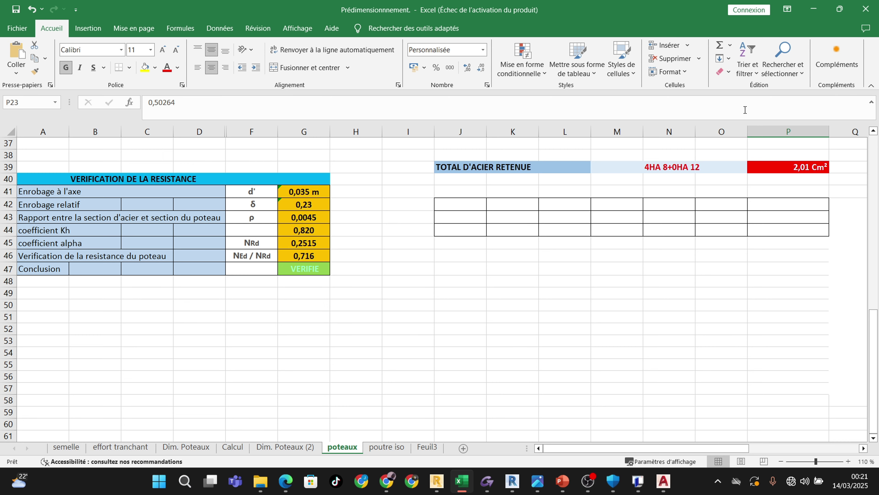
left_click(813, 9)
Back in Arche Poteau, display the column's Interaction view to examine the Mx/My interaction surface
scroll(428, 180, "up", 4)
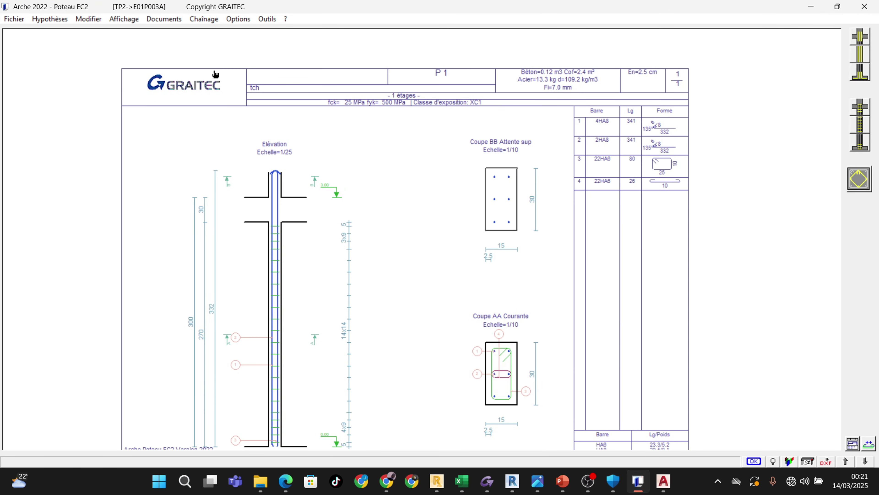
left_click(121, 19)
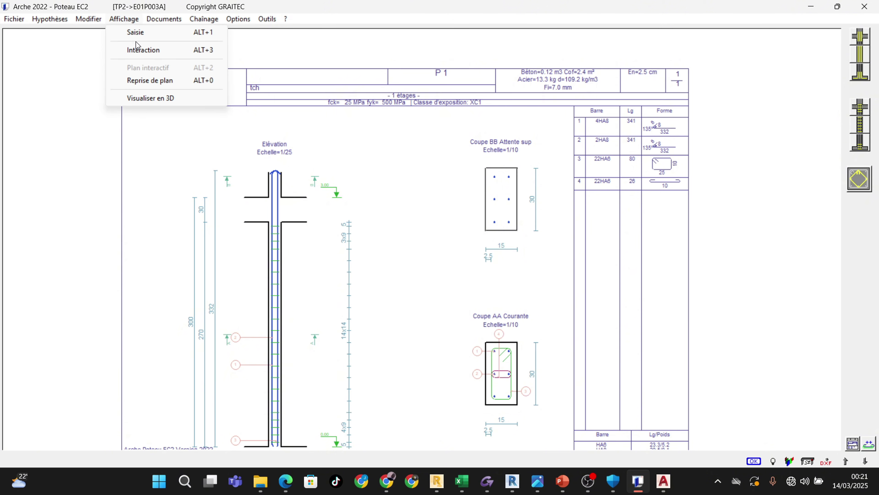
left_click(154, 54)
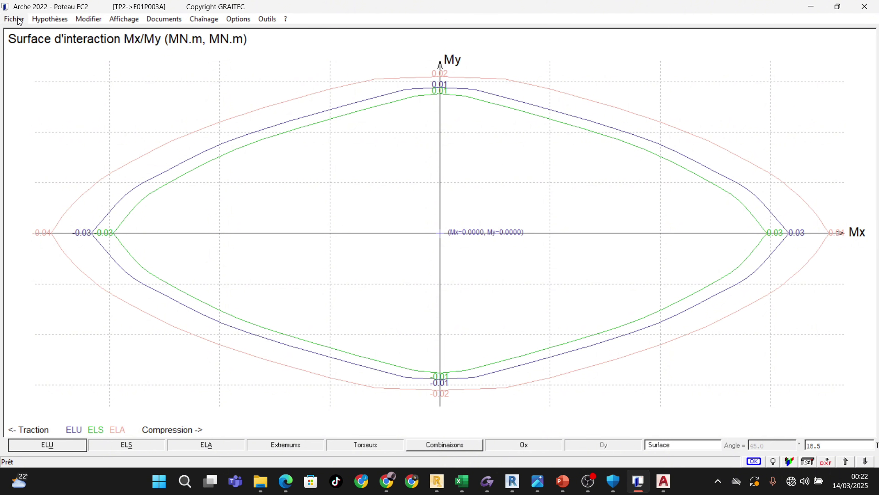
Return to the Saisie view and save the column's reinforcement style as poteau 2 in the french folder
left_click(124, 19)
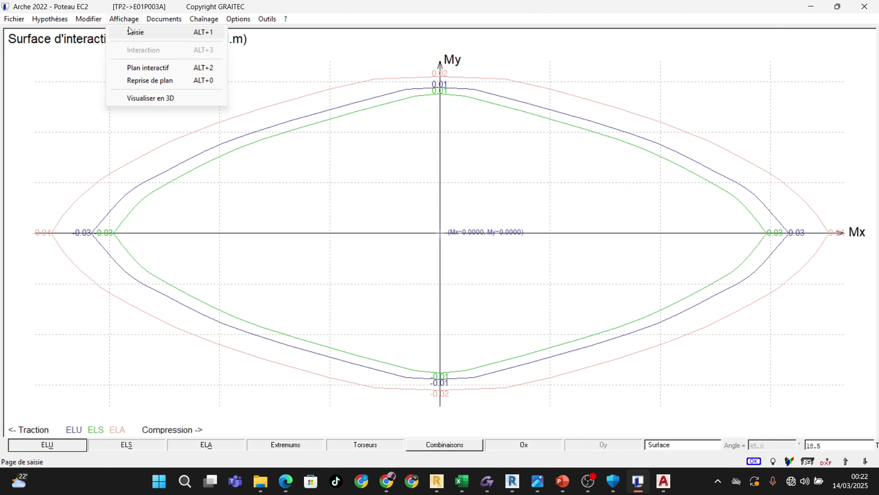
left_click(130, 30)
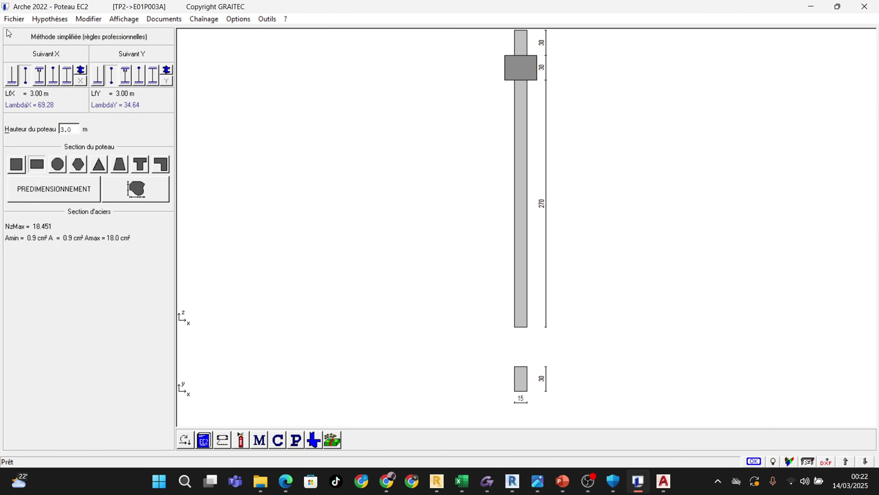
left_click(13, 21)
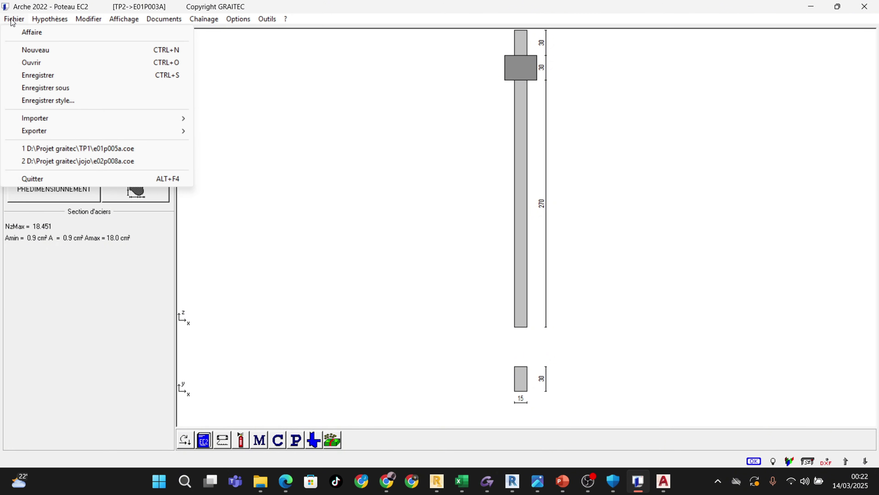
left_click(75, 105)
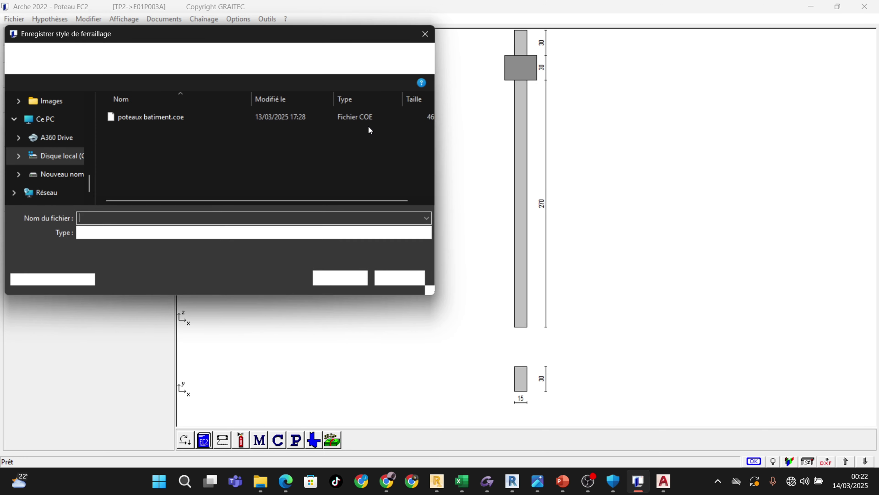
left_click_drag(196, 34, 261, 39)
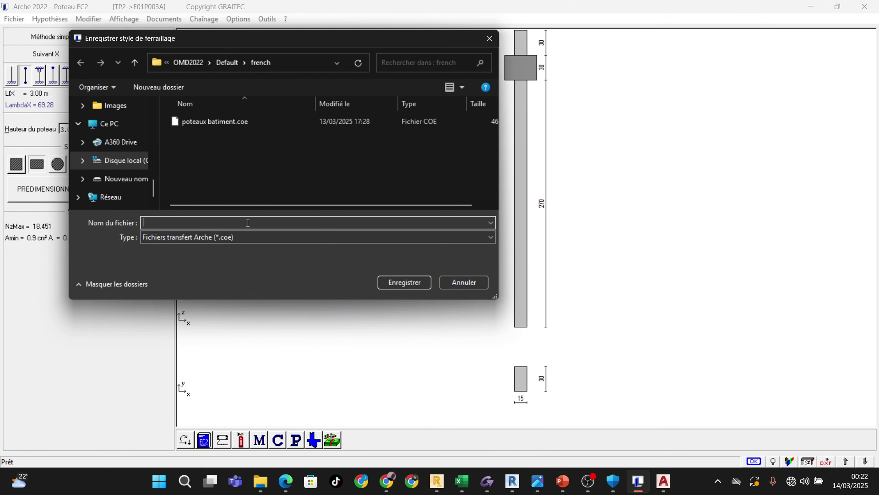
type("p")
type("1")
key("BackSpace")
key("BackSpace")
type("poteaux")
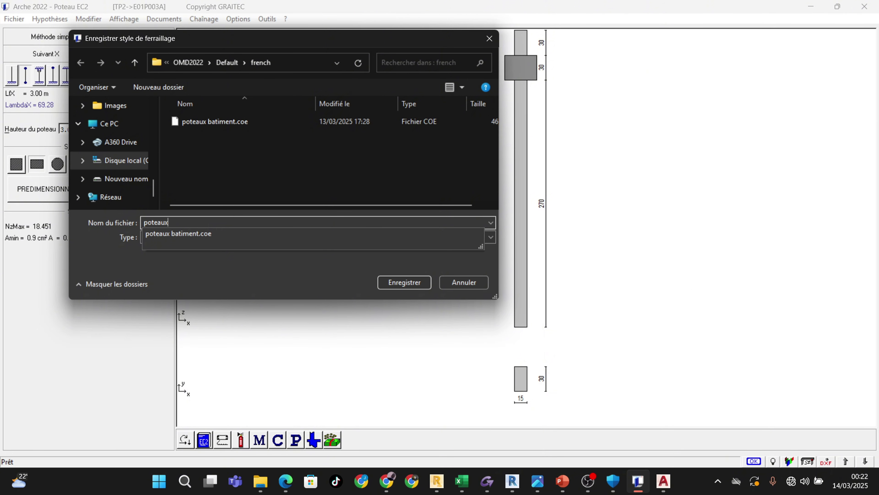
key("BackSpace")
key("BackSpace")
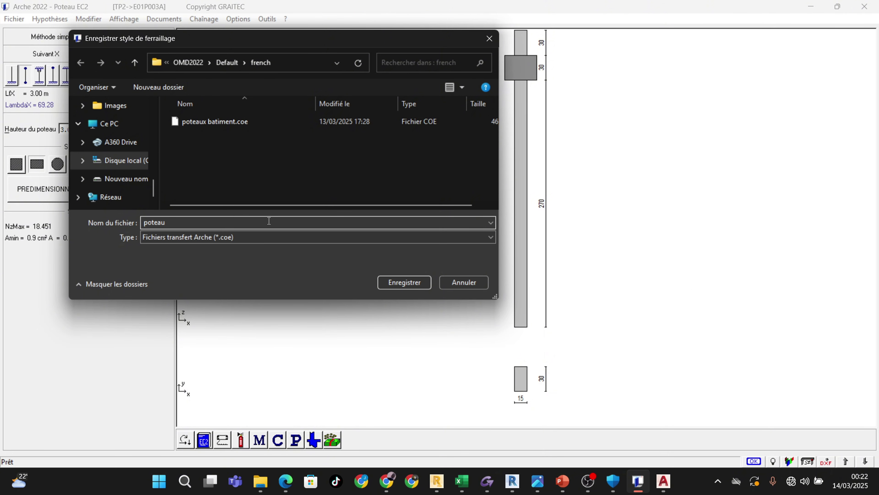
type("2")
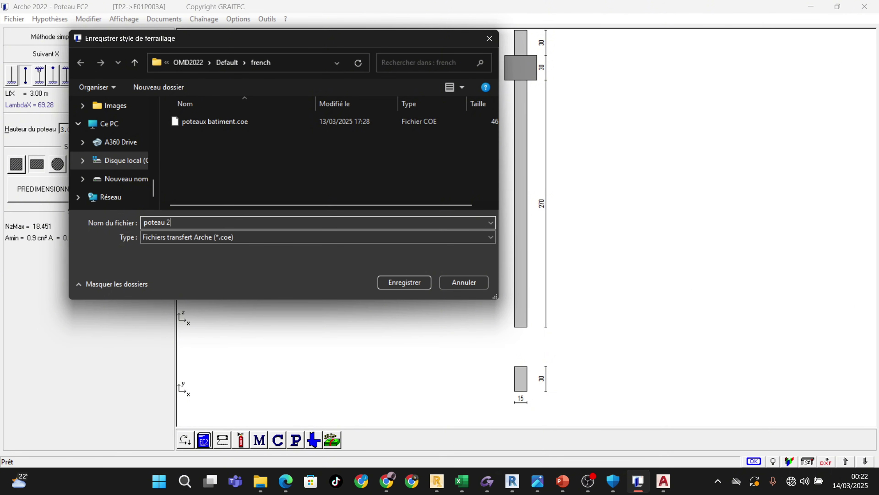
left_click(392, 284)
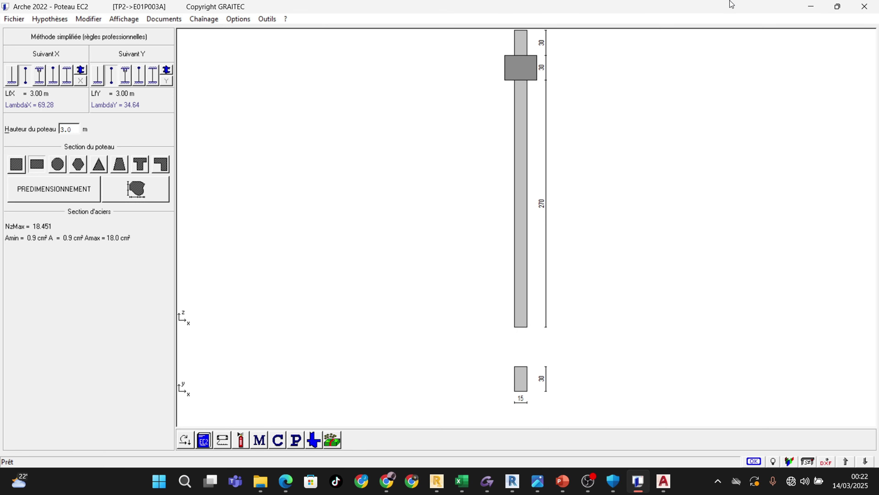
Switch to Graitec OMD, open the default reinforcement styles, and check which styles are available for Poteau
left_click(863, 8)
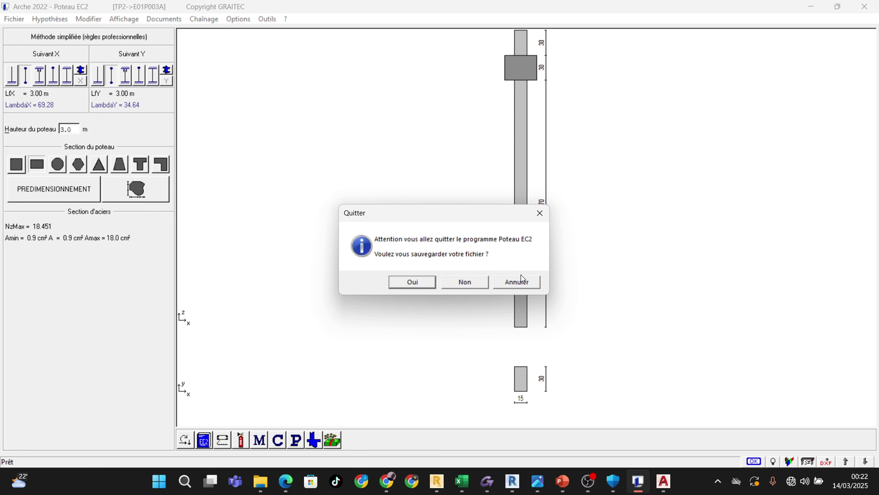
left_click(518, 282)
left_click(813, 11)
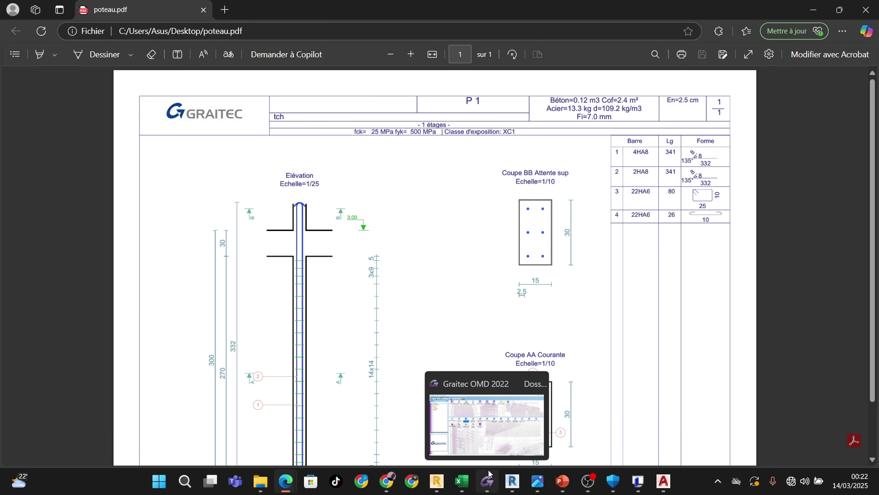
left_click(487, 482)
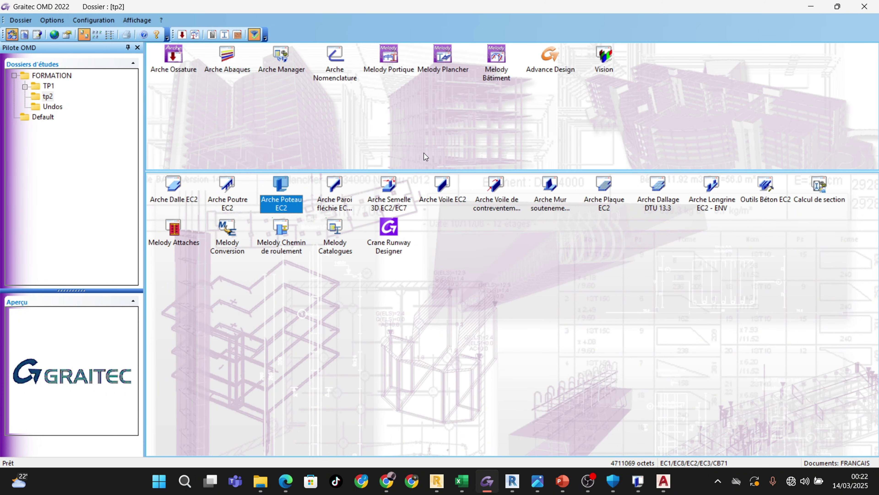
left_click(104, 19)
left_click(115, 46)
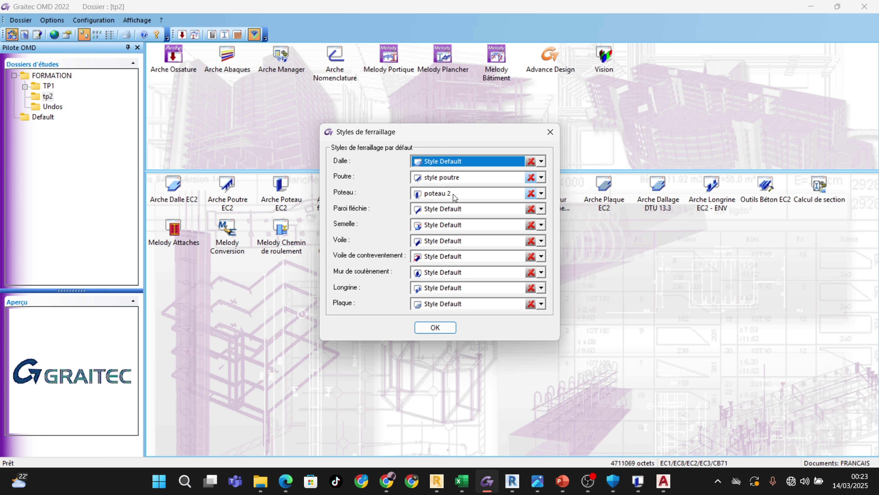
left_click(541, 193)
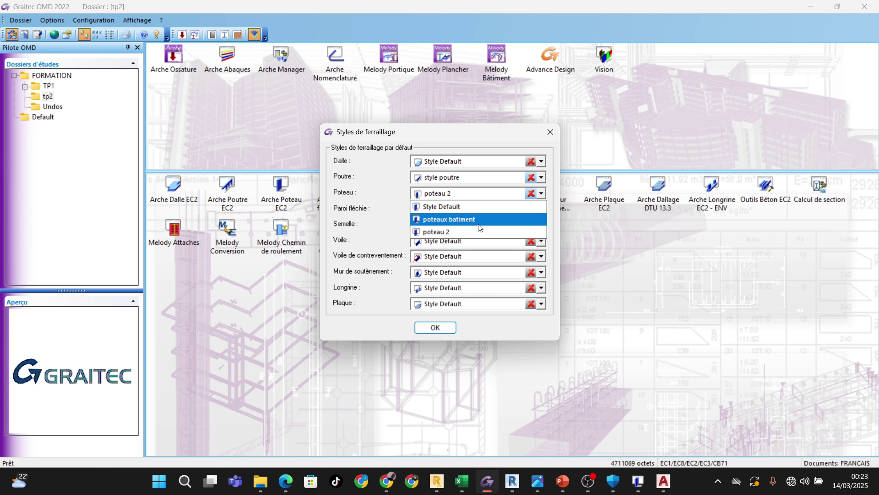
left_click(494, 134)
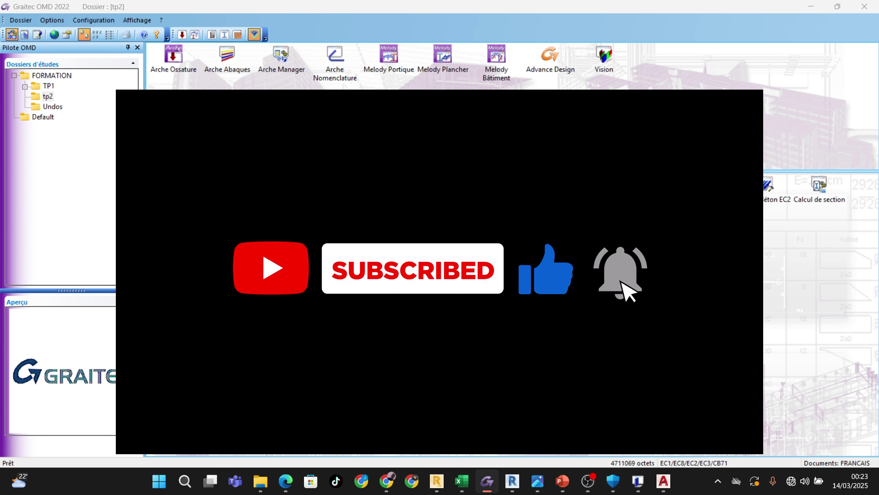
left_click(590, 481)
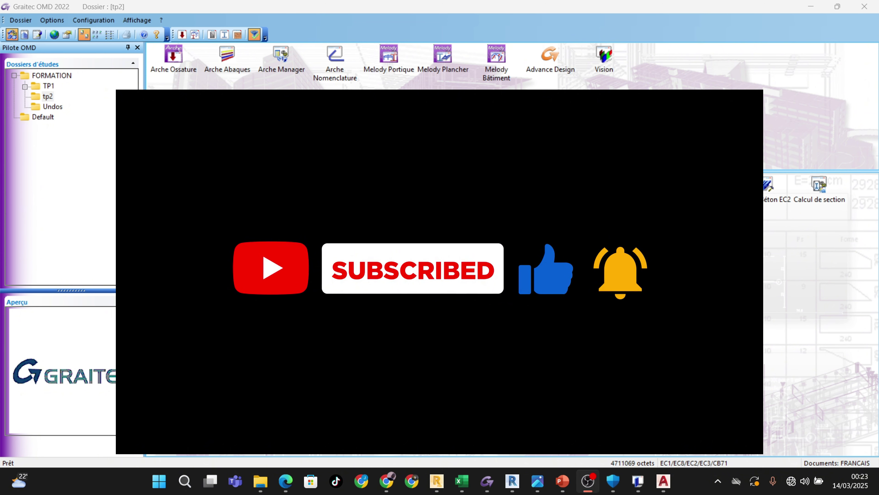